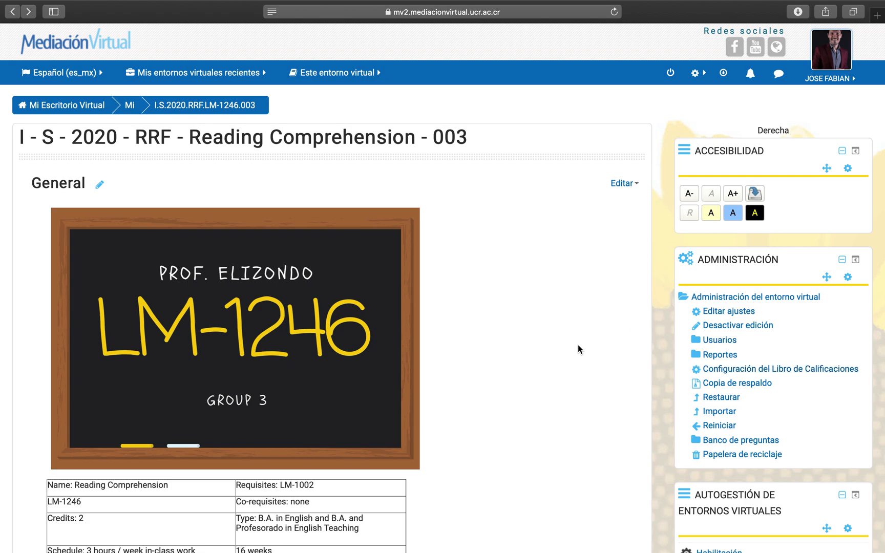
Open the gradebook setup (Configuración del Libro de Calificaciones) of the Reading Comprehension course.
click(810, 376)
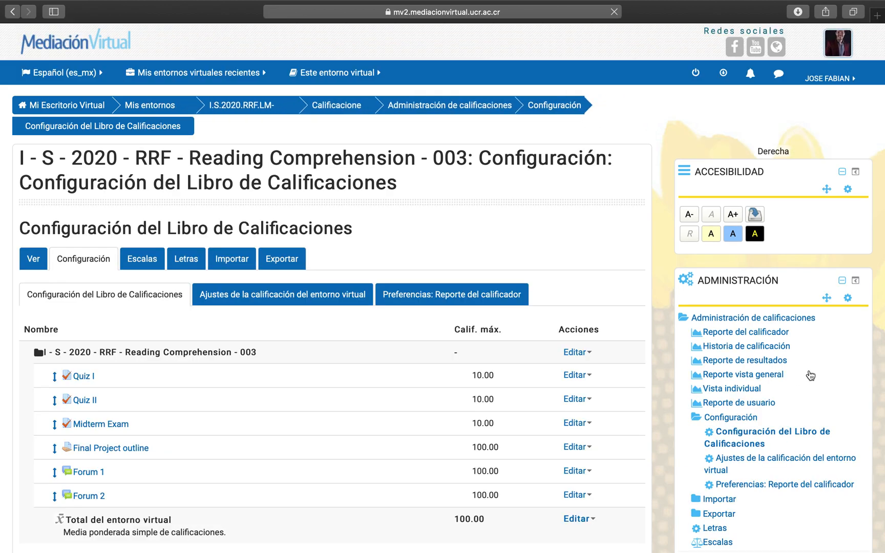
scroll(489, 402, down, 5)
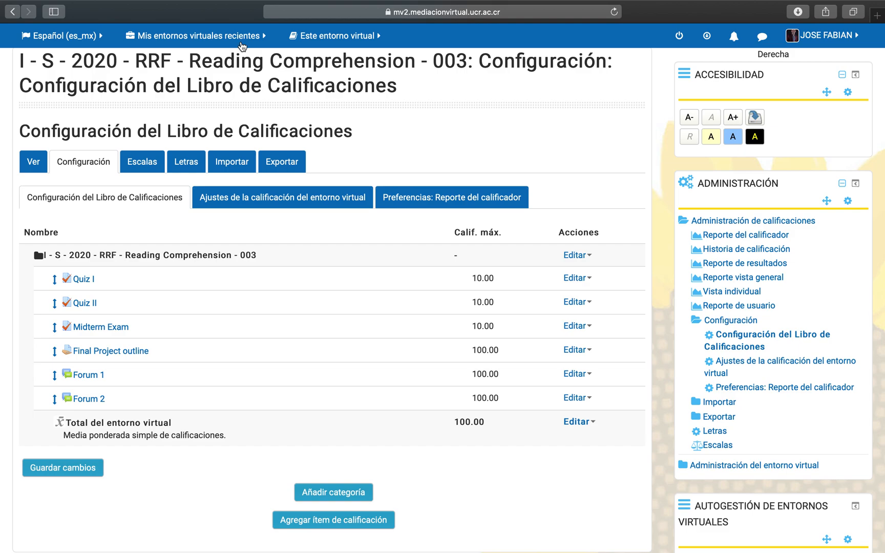
click(335, 35)
Set the course's overall grade aggregation to "Media ponderada de calificaciones" and save the change.
click(579, 260)
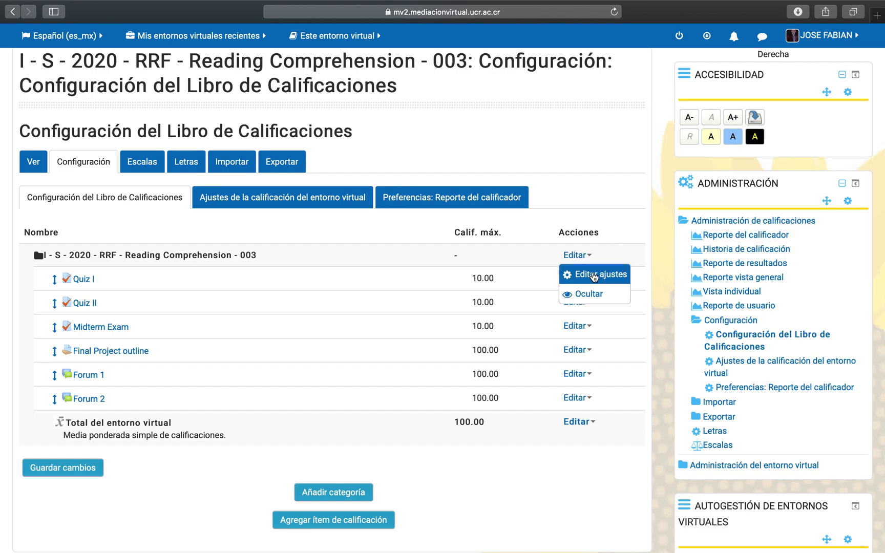
click(593, 276)
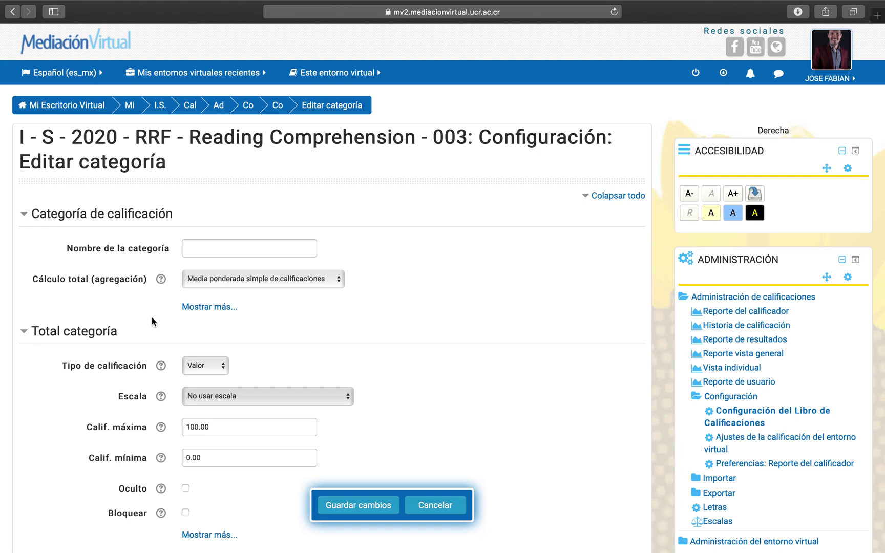
scroll(151, 318, down, 1)
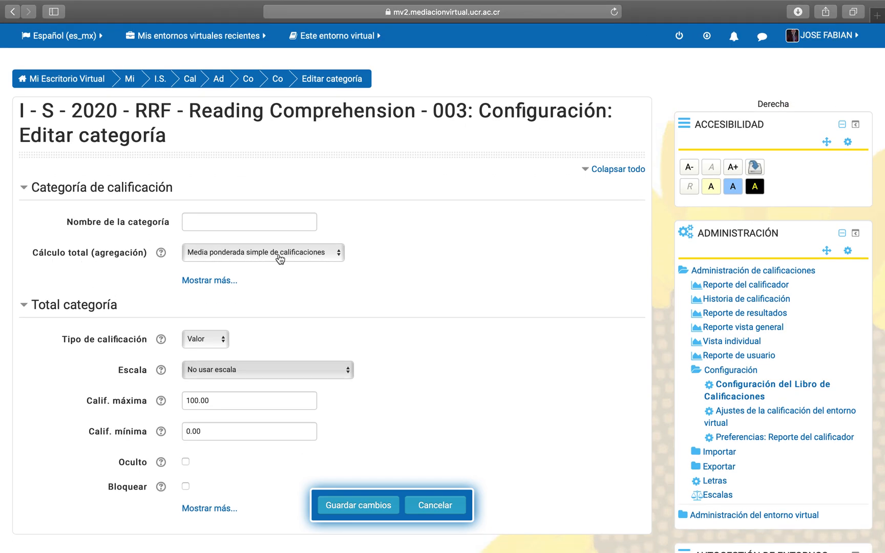
click(333, 258)
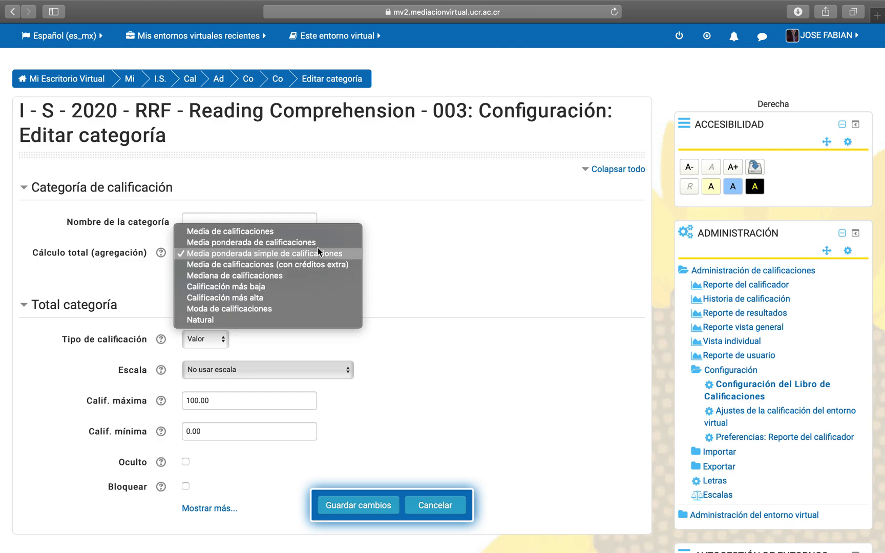
click(315, 245)
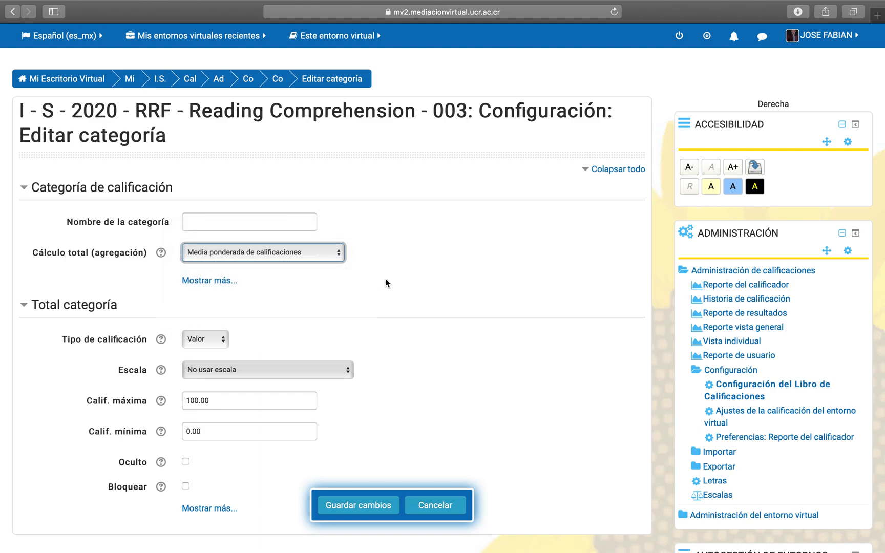
click(358, 512)
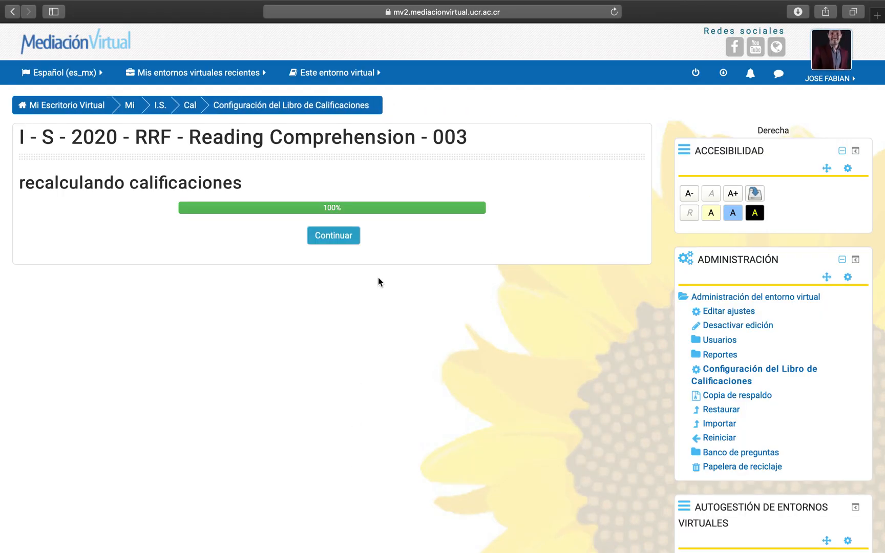
click(333, 244)
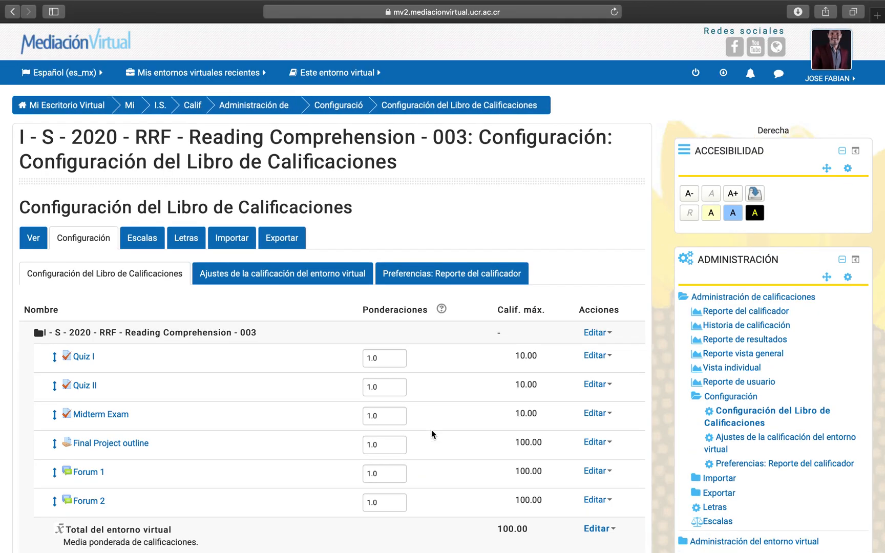
Take the browser out of full screen and switch to the Word course outline, placing its window beside the gradebook.
scroll(431, 430, down, 3)
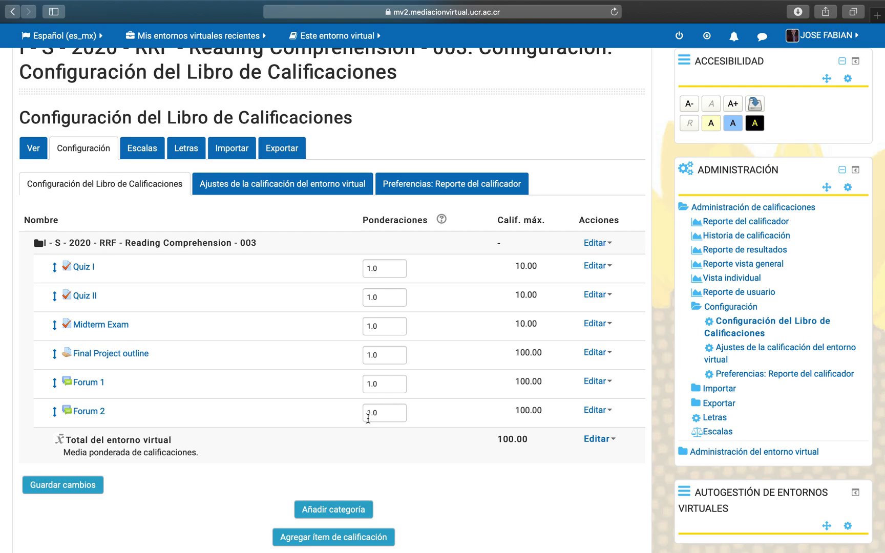
click(97, 31)
scroll(324, 412, down, 1)
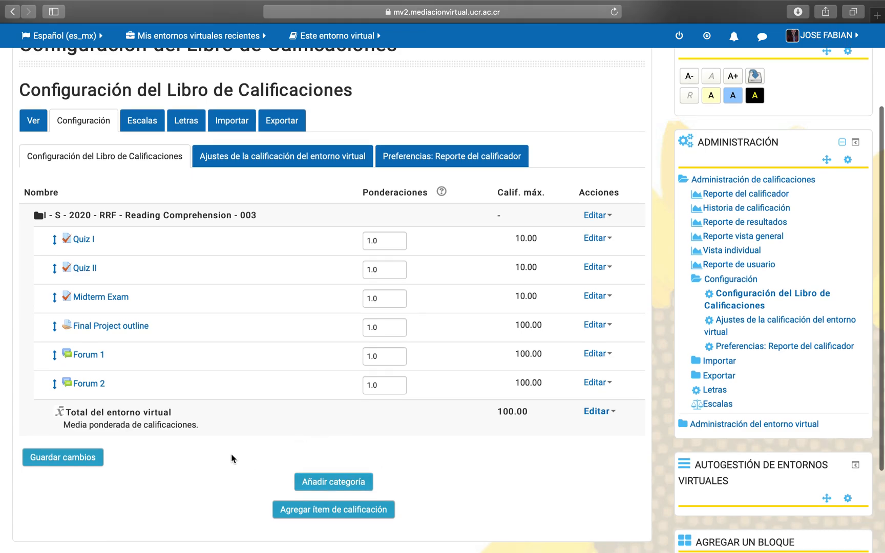
mouse_move(88, 1)
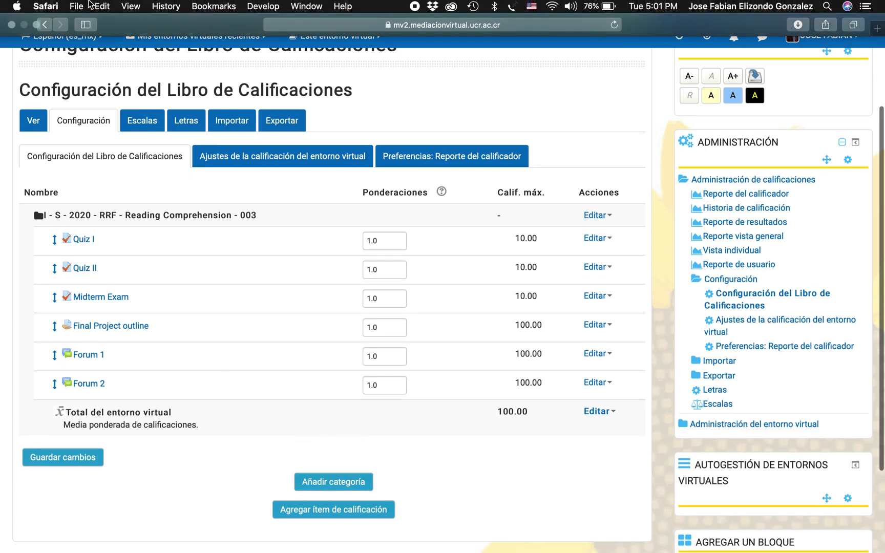
click(37, 26)
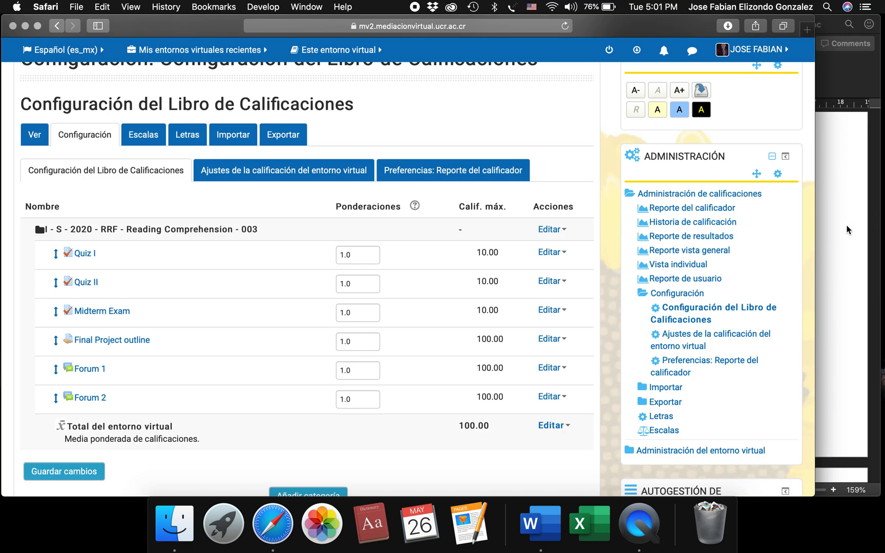
click(850, 228)
drag(599, 29, 756, 41)
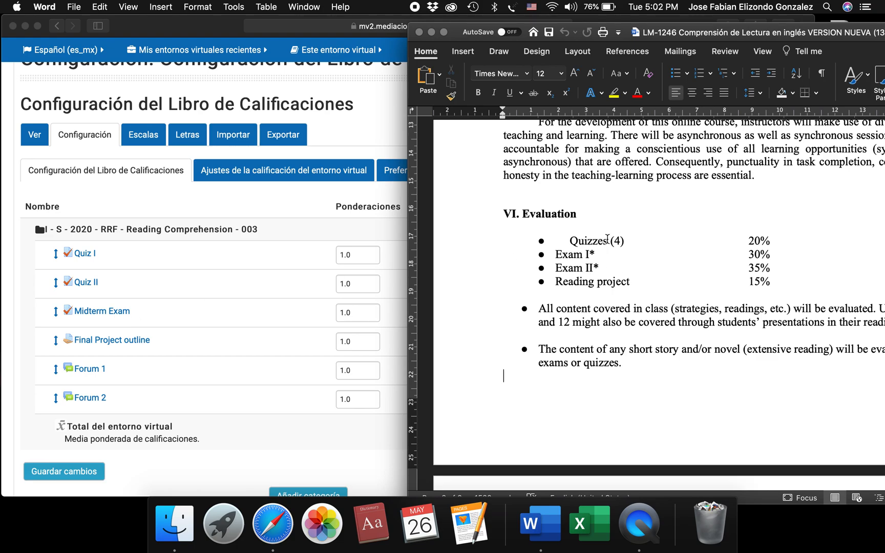
Compare the gradebook items with the Word outline's Evaluation list and highlight the "Quizzes (4)" entry.
click(185, 249)
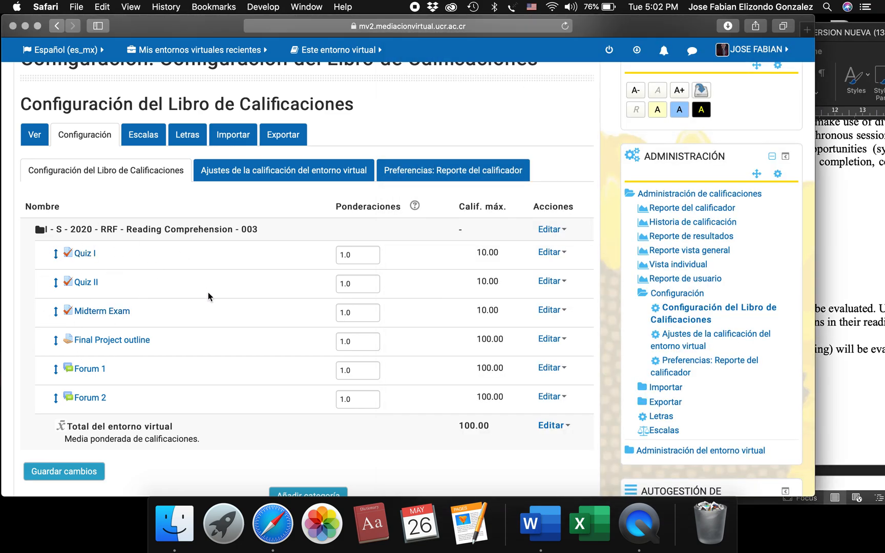
click(839, 247)
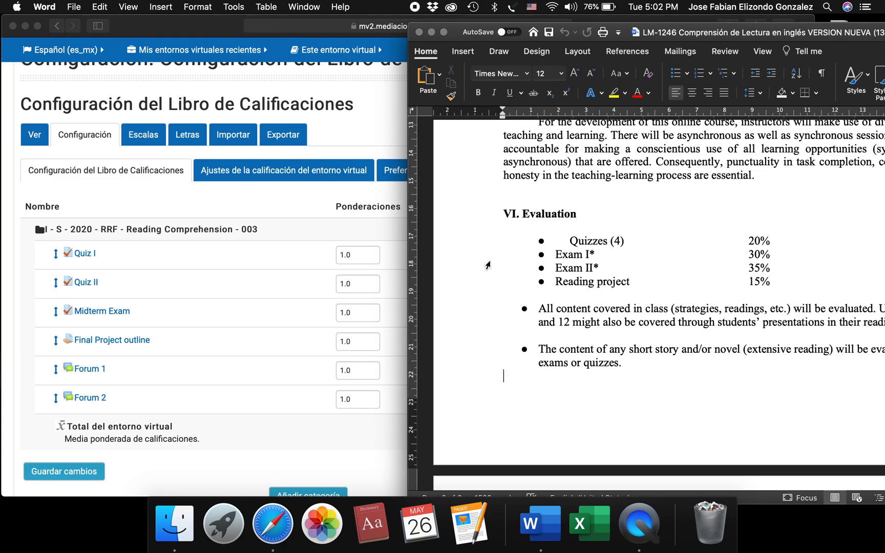
double_click(587, 240)
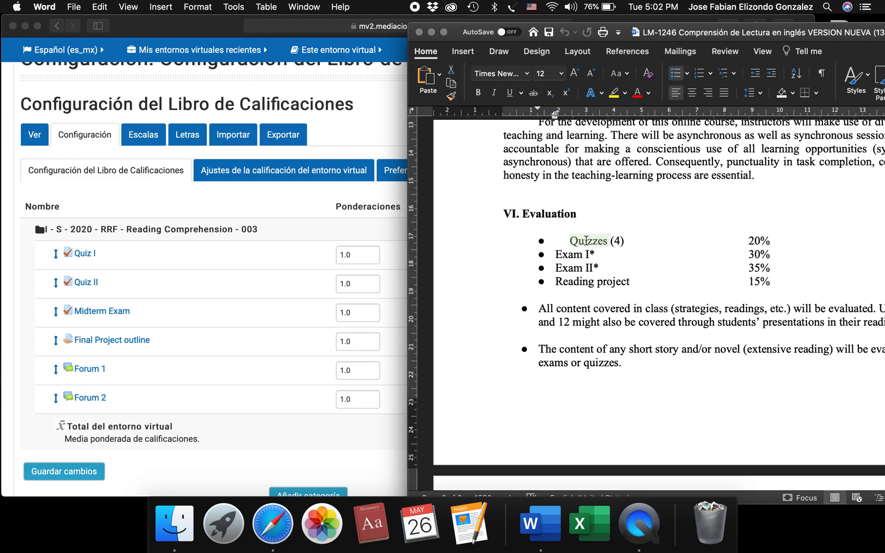
shift+click(630, 238)
Return to the gradebook in the browser and start a new grade category named "Quizzes".
click(145, 202)
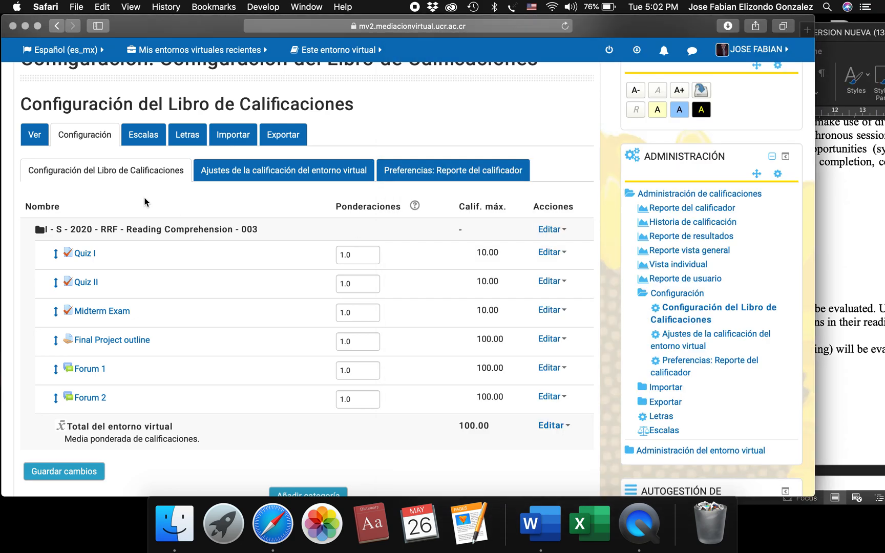
scroll(144, 202, down, 4)
click(318, 411)
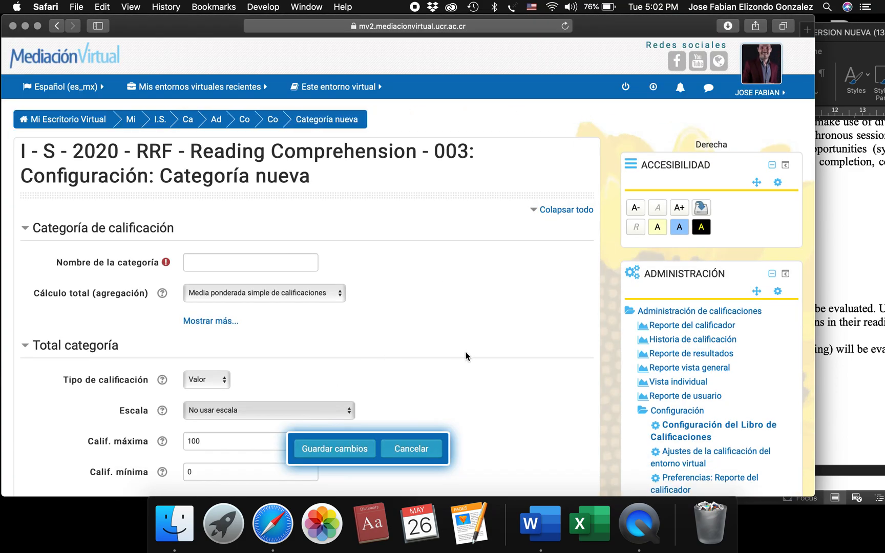
scroll(466, 355, down, 2)
click(240, 228)
text(Quiz)
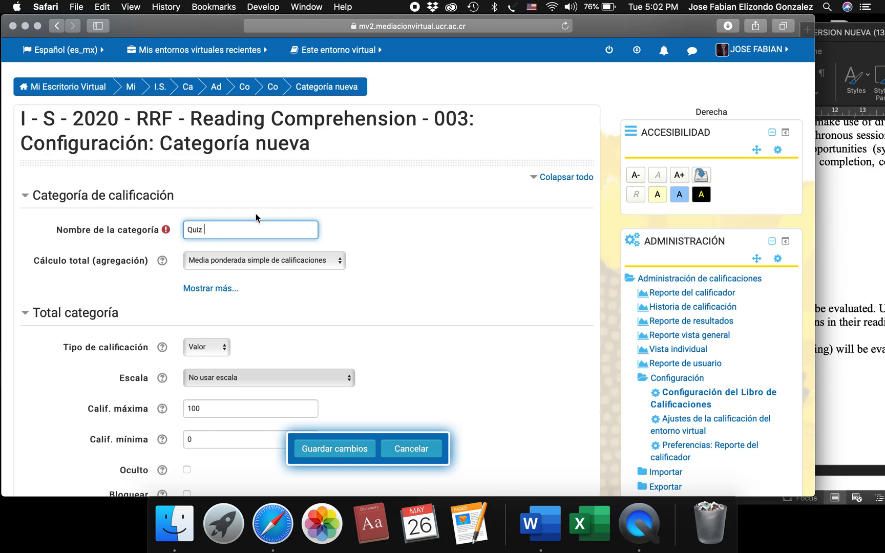
click(850, 224)
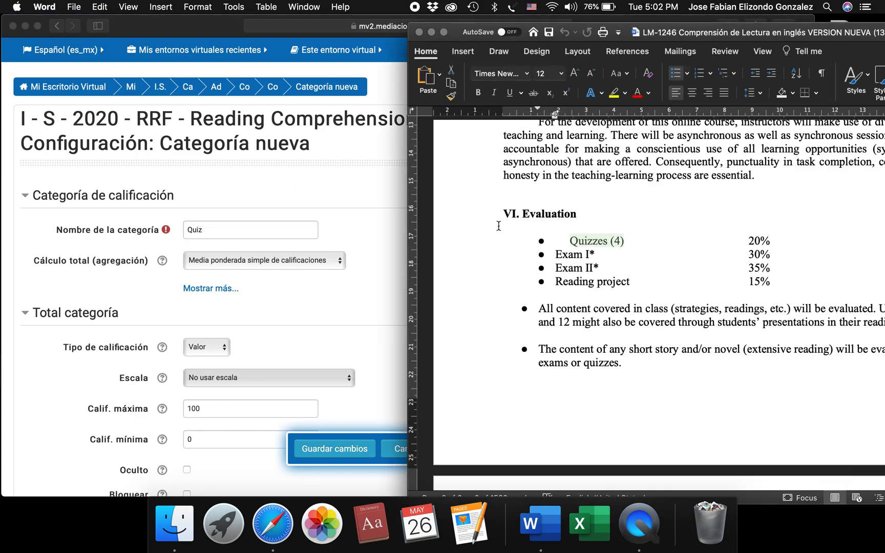
click(217, 234)
text(zes)
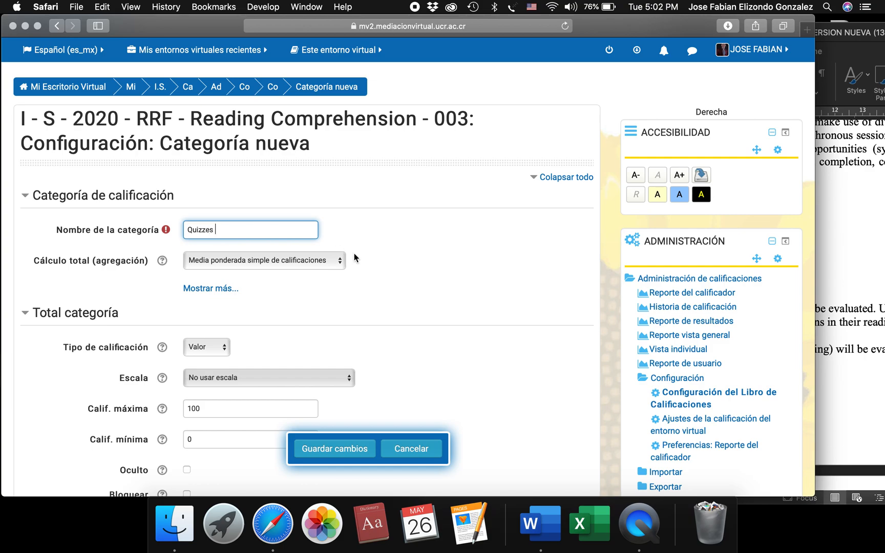
Set the new category's aggregation to "Media ponderada de calificaciones", save it and continue past the grade recalculation.
click(319, 259)
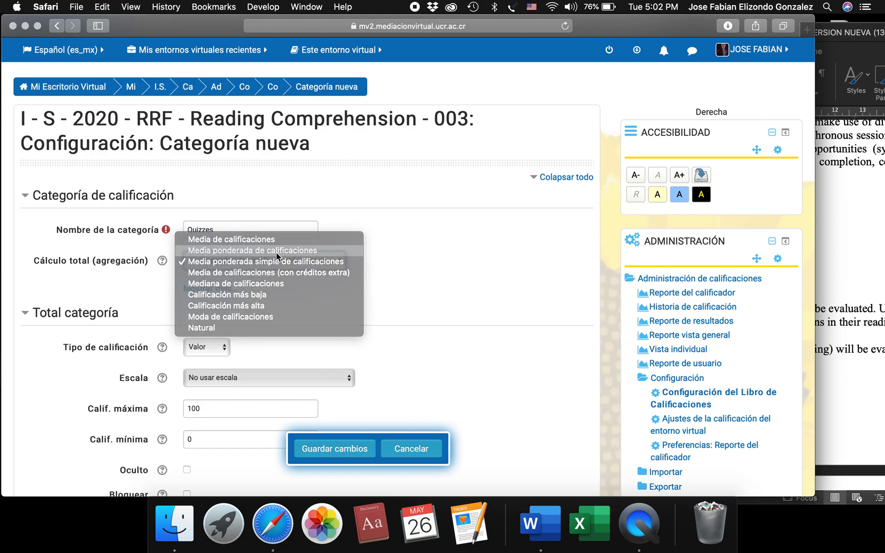
click(276, 251)
scroll(419, 356, down, 1)
click(337, 449)
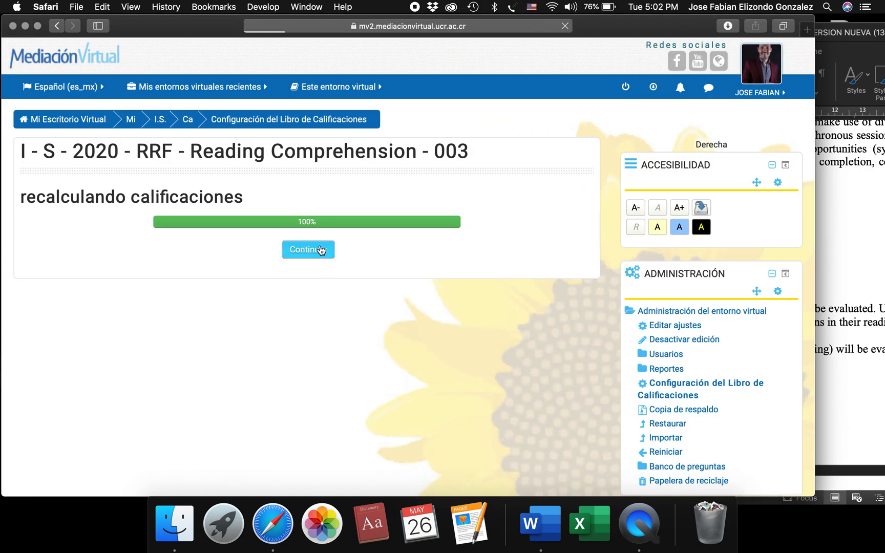
click(319, 249)
Check the quizzes' percentage in the Word outline, then set the Quizzes category's weight to 20 in the browser and save it.
scroll(210, 394, down, 5)
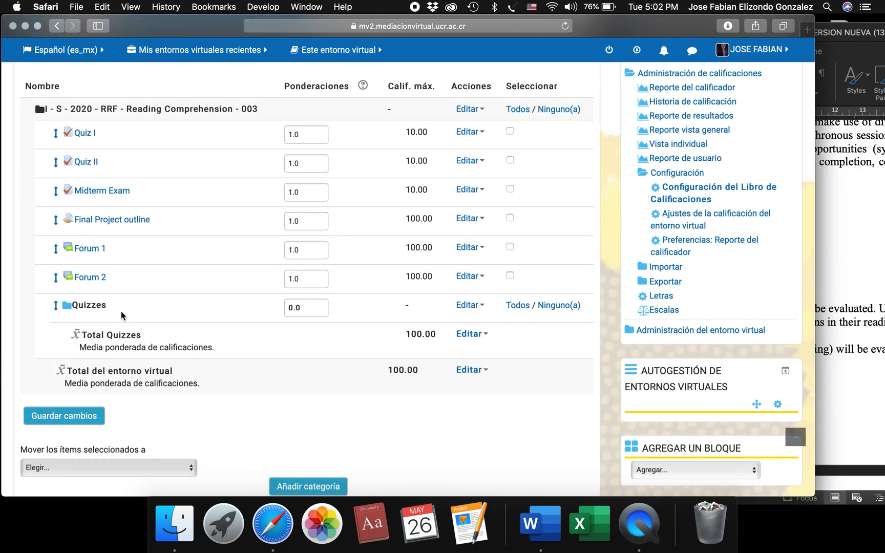
click(875, 273)
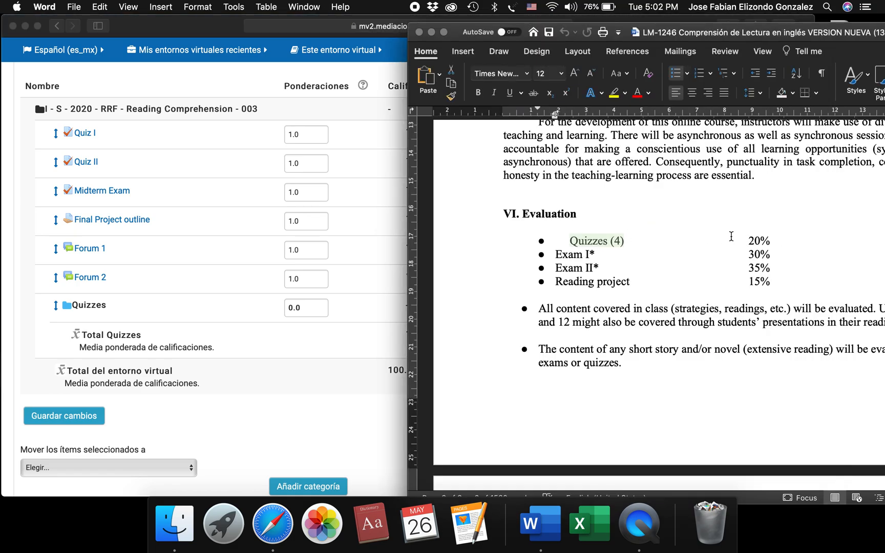
double_click(751, 240)
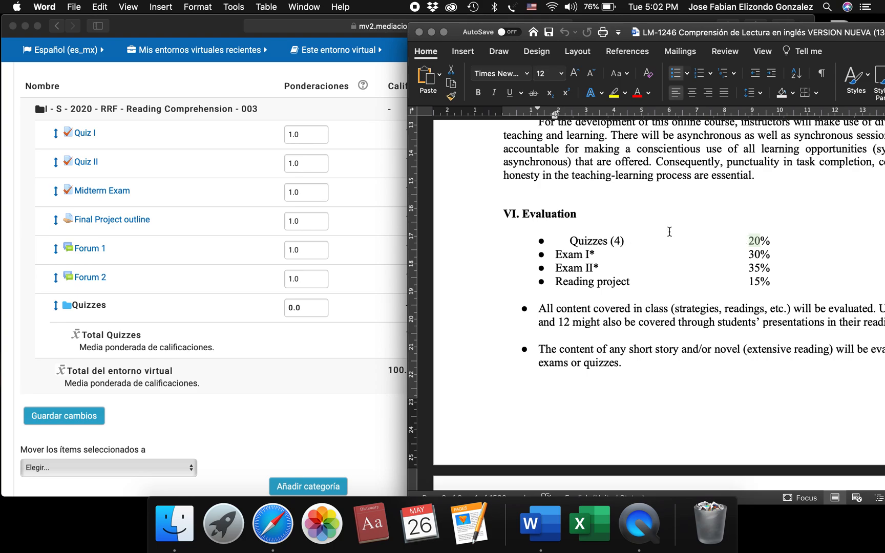
click(315, 335)
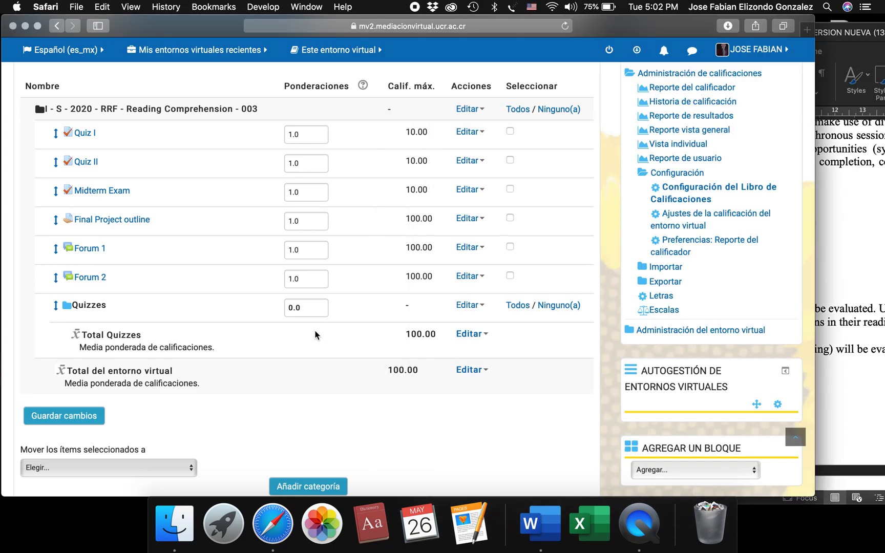
click(293, 307)
text(20)
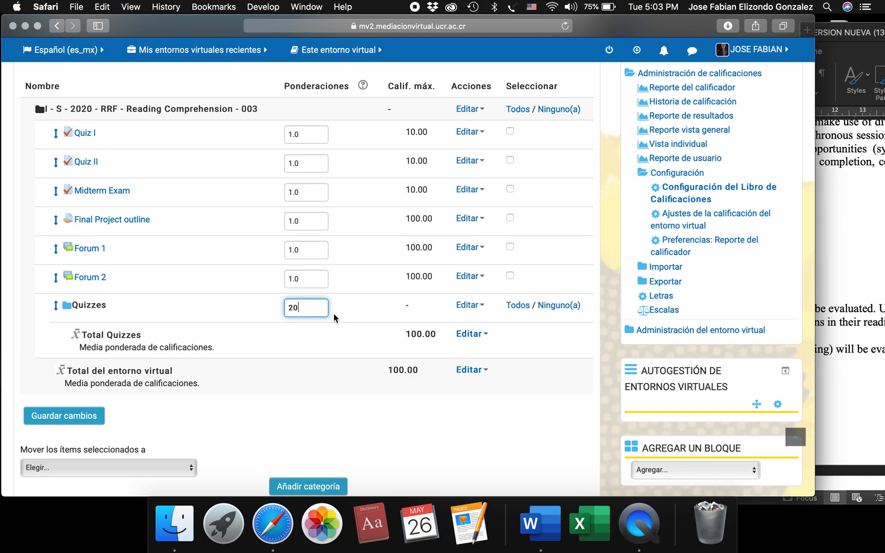
key(Return)
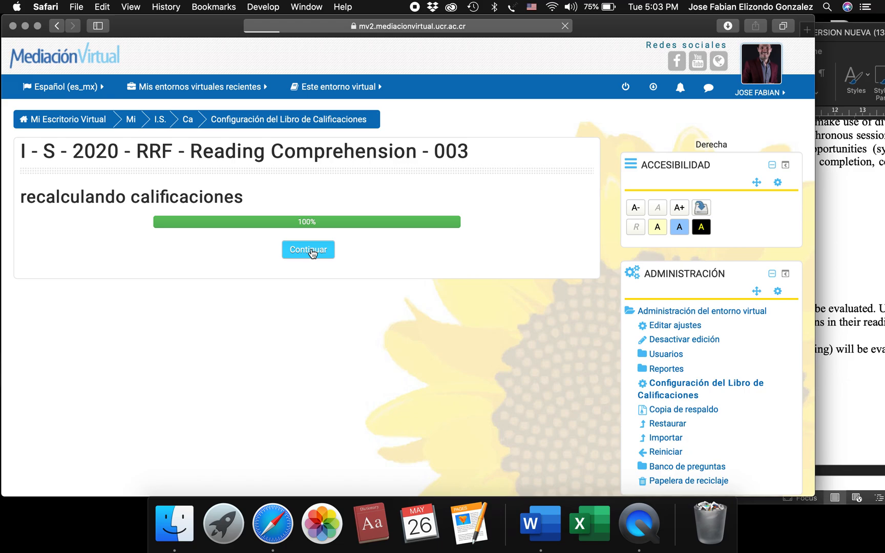
click(310, 250)
Select Quiz I and Quiz II, move them into the Quizzes category and continue past the grade recalculation.
scroll(330, 480, down, 5)
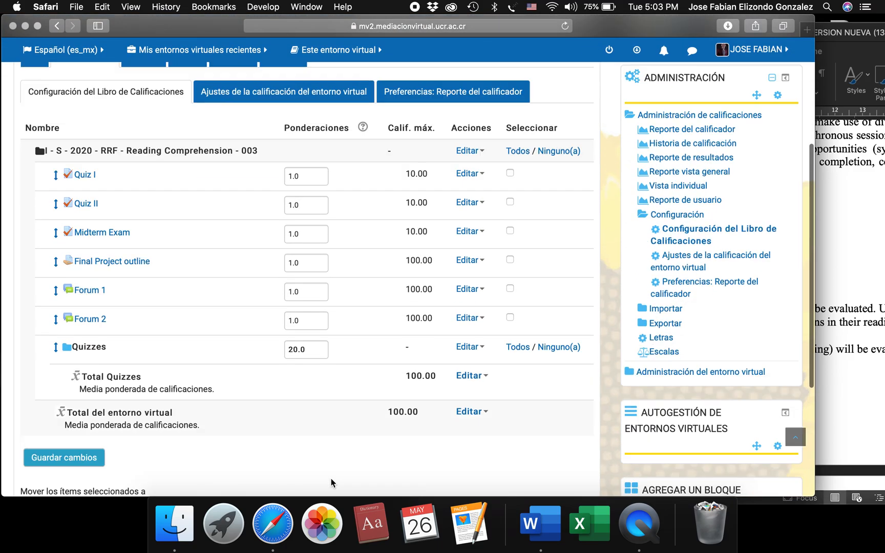
scroll(331, 481, up, 2)
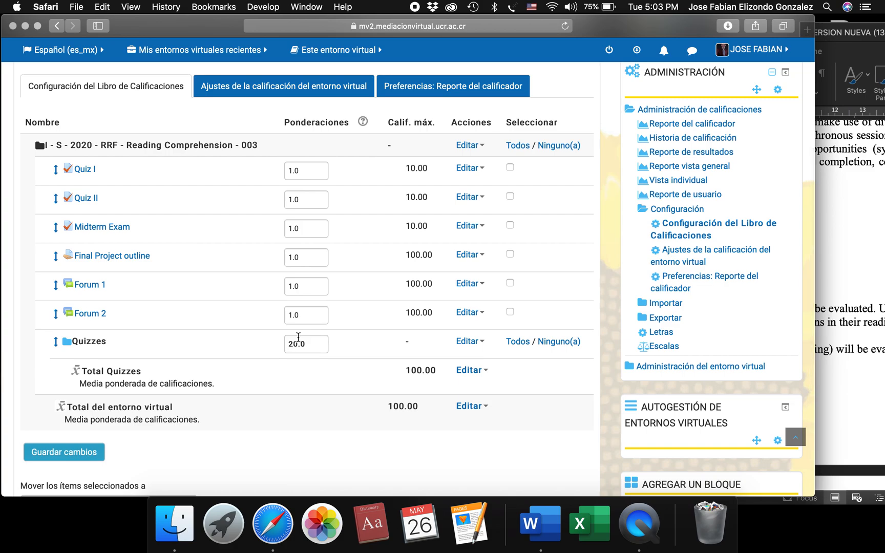
scroll(291, 385, down, 1)
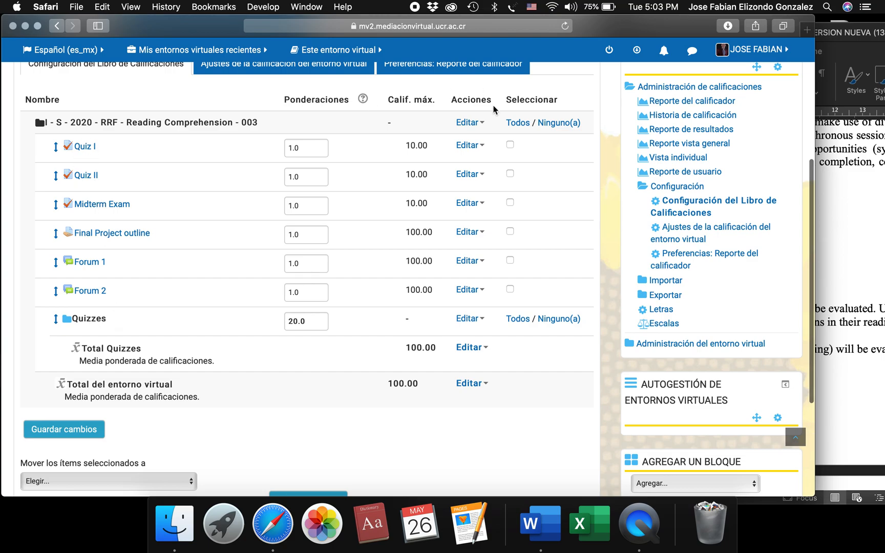
click(509, 145)
click(510, 173)
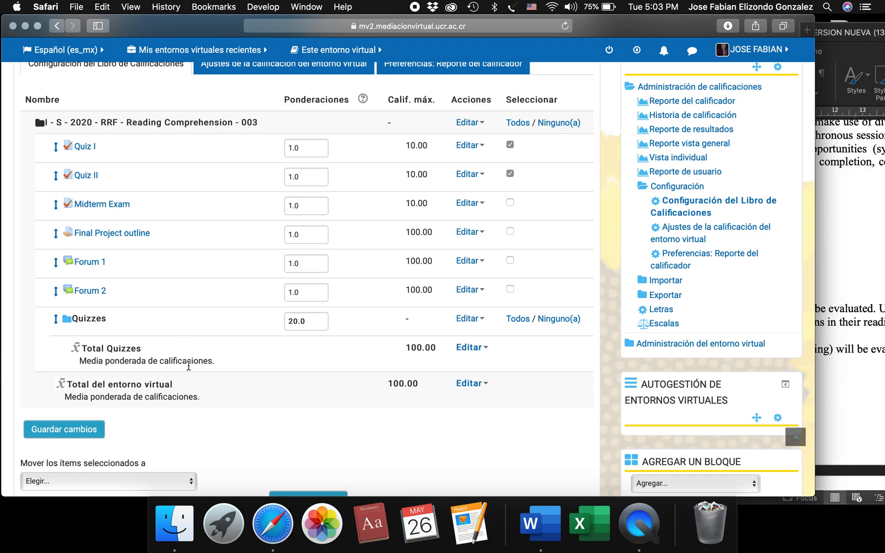
scroll(189, 366, down, 3)
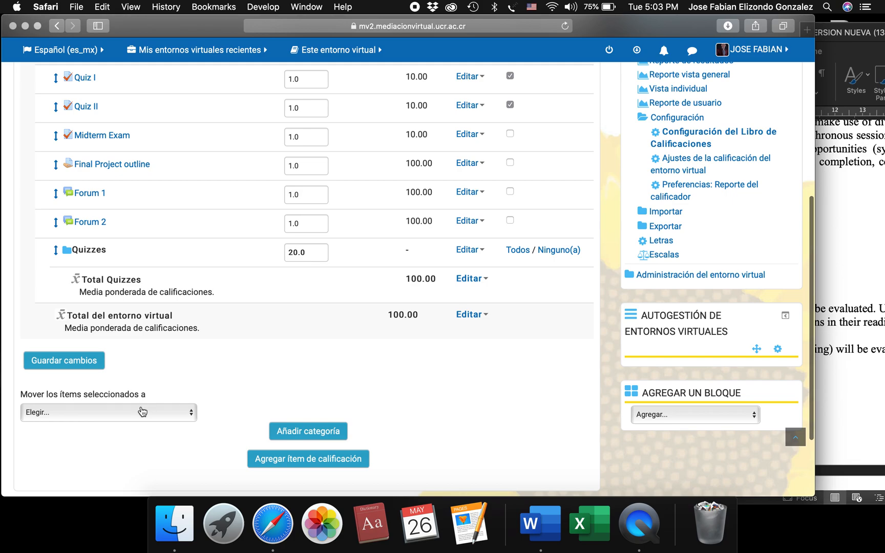
click(137, 417)
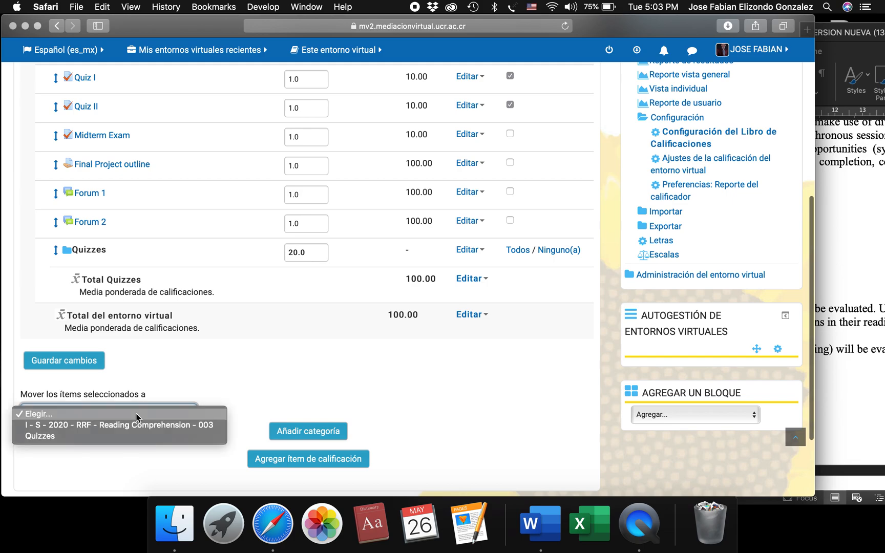
click(50, 436)
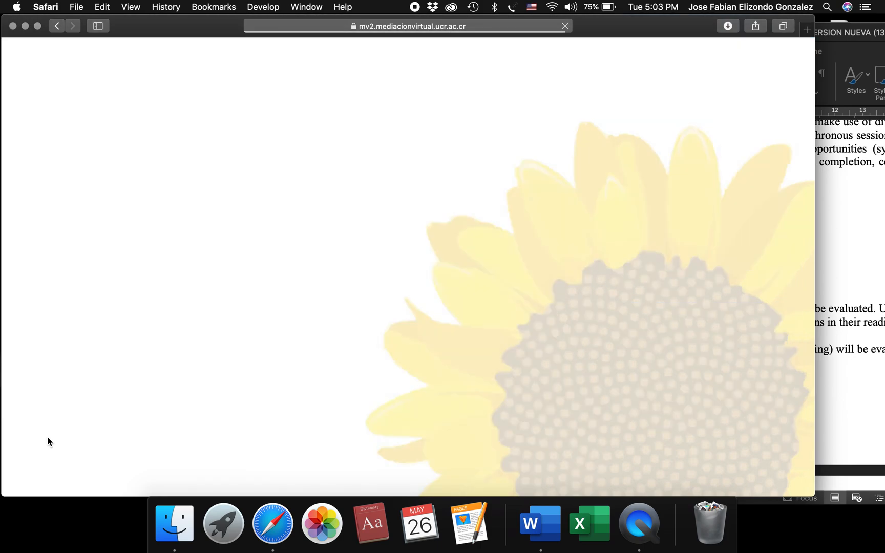
click(300, 256)
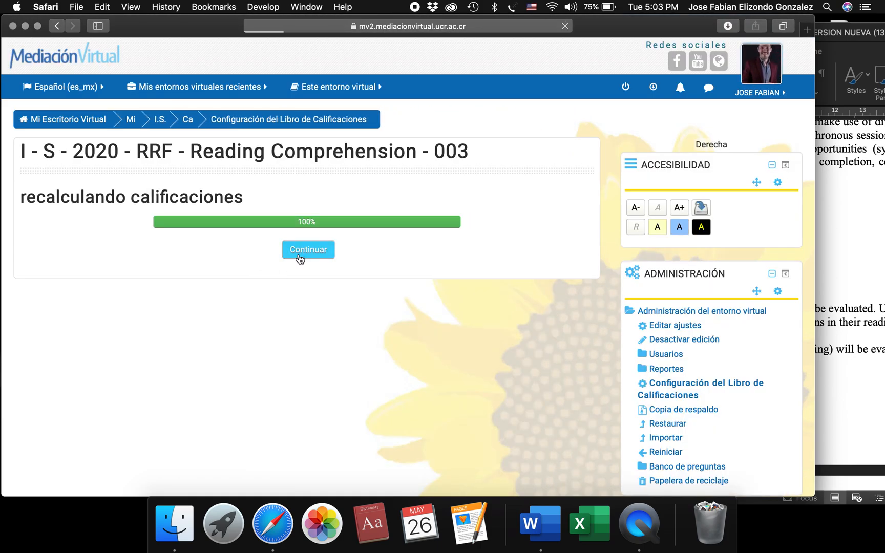
Check the quizzes' percentage in the Word outline, then set Quiz I's weight to 5 in the browser gradebook and save it.
scroll(287, 358, down, 5)
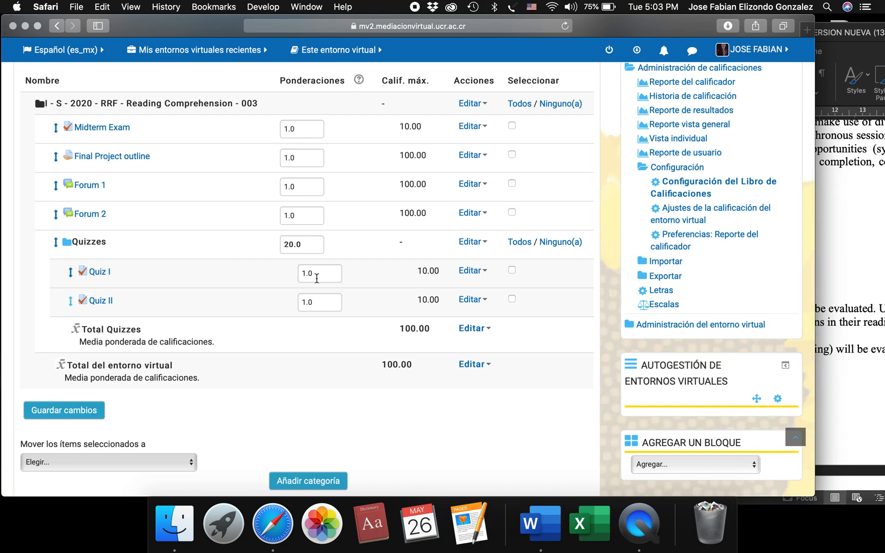
click(847, 283)
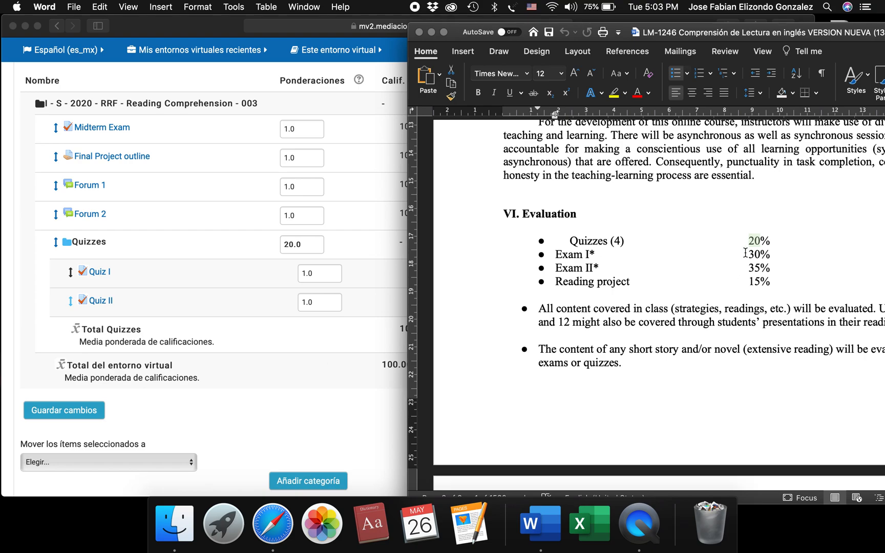
click(324, 381)
click(306, 275)
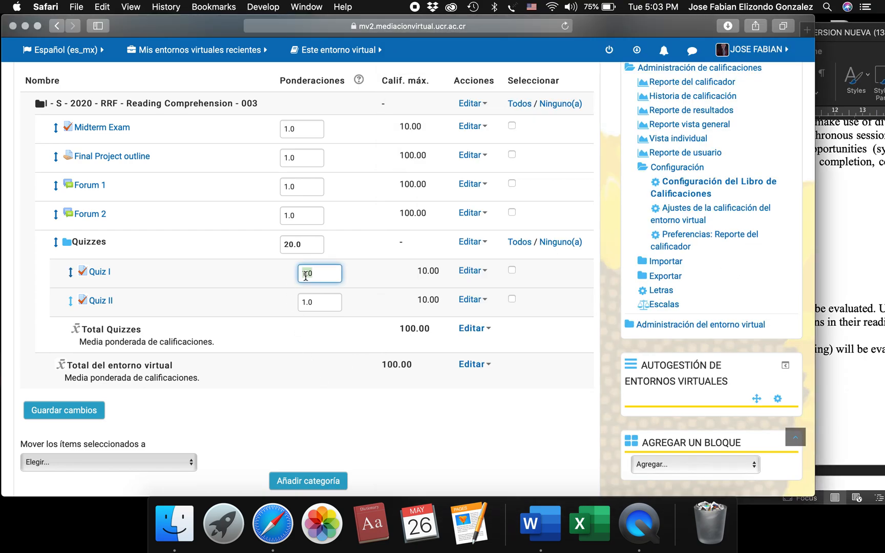
text(5)
click(311, 333)
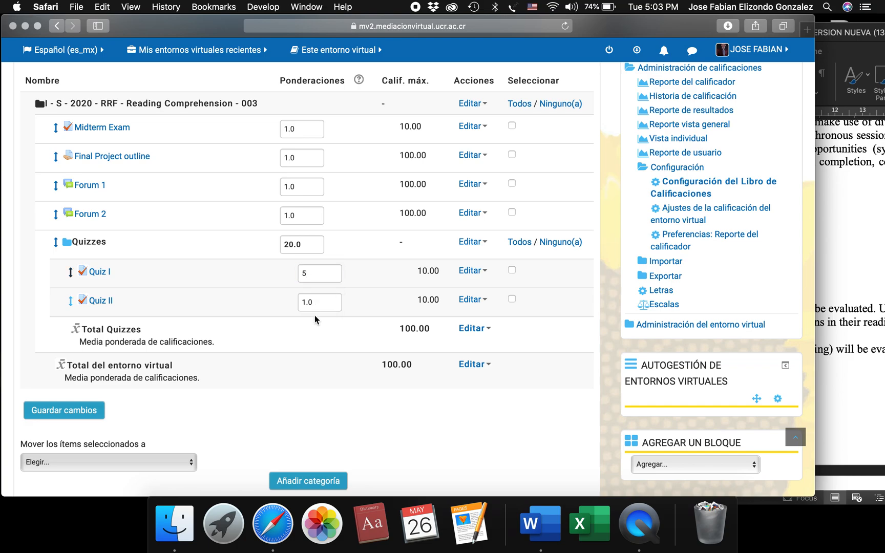
click(317, 275)
key(Return)
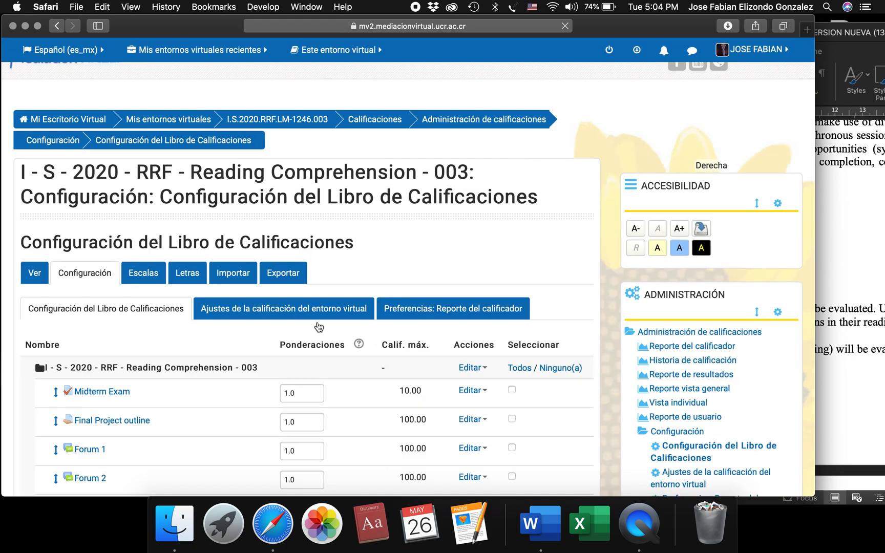
Set Quiz II's weight to 5, save it and continue past the grade recalculation.
scroll(332, 450, down, 10)
double_click(310, 292)
text(5)
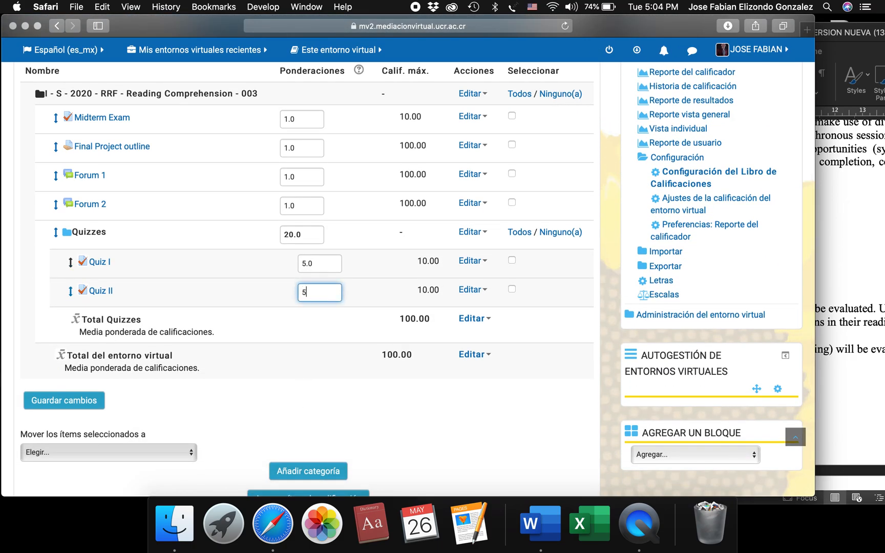
key(Return)
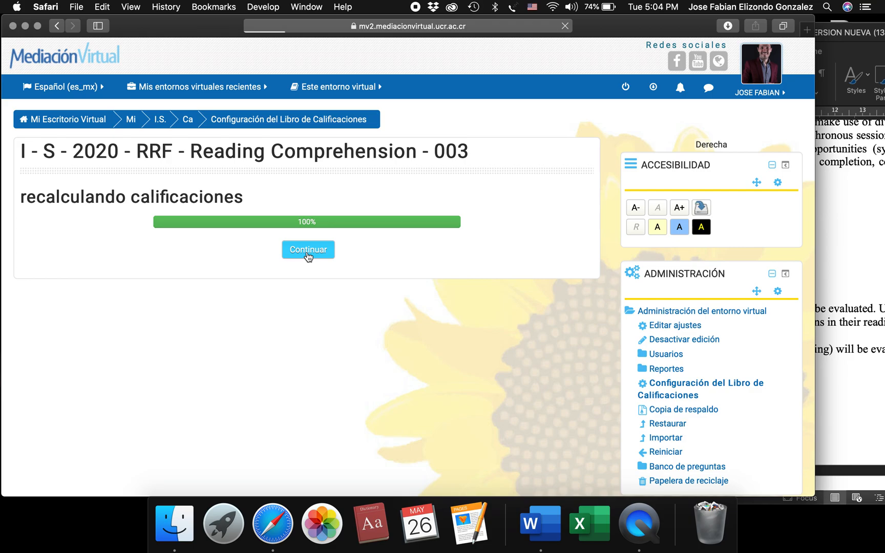
click(307, 250)
scroll(333, 389, down, 7)
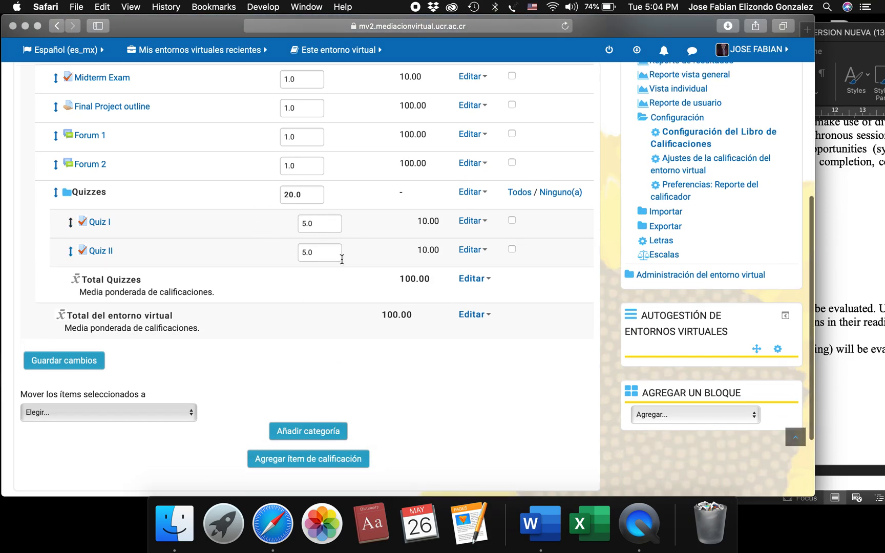
Review the Quizzes category's items and weights, check the exam entries in the Word outline and return to the browser gradebook.
scroll(254, 258, up, 1)
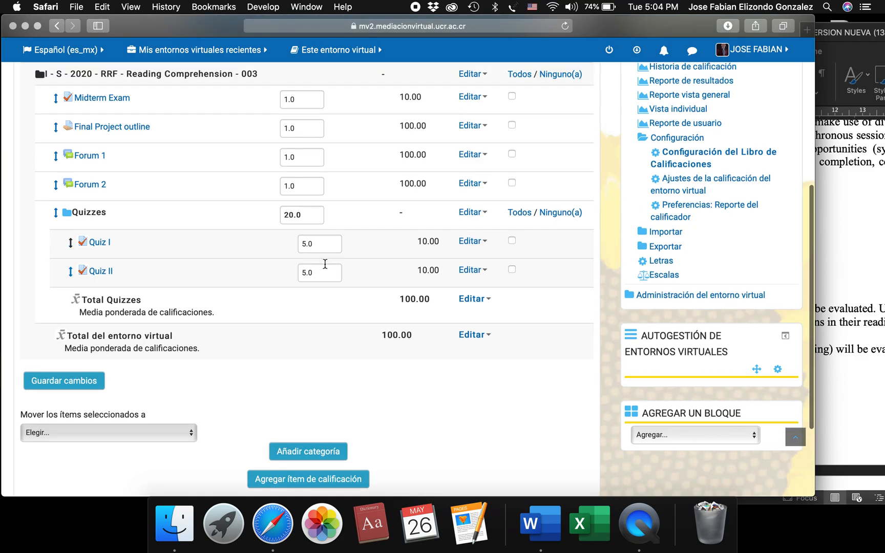
scroll(186, 260, up, 2)
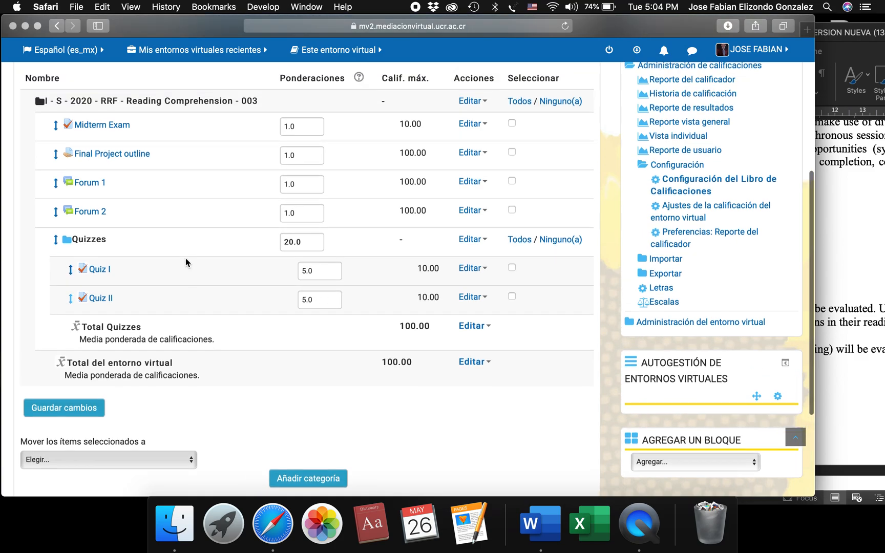
scroll(186, 260, down, 1)
scroll(185, 260, up, 1)
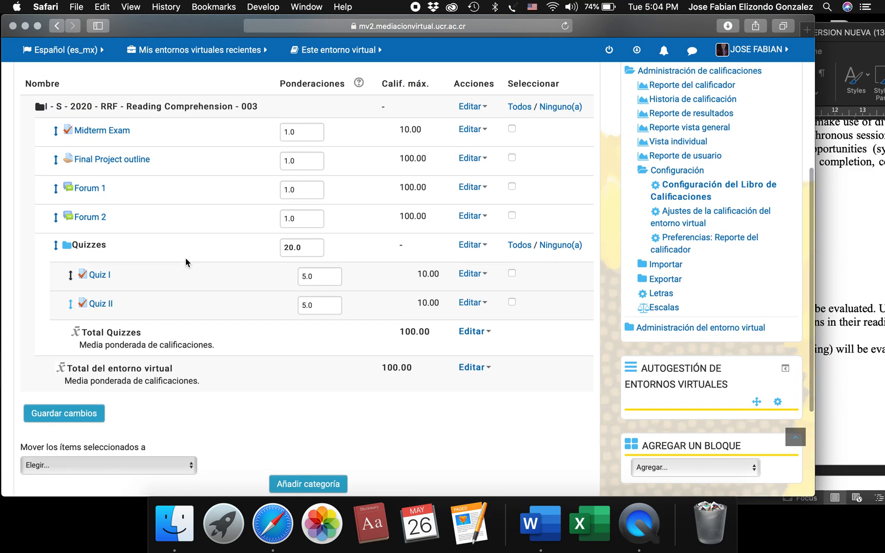
scroll(185, 260, down, 2)
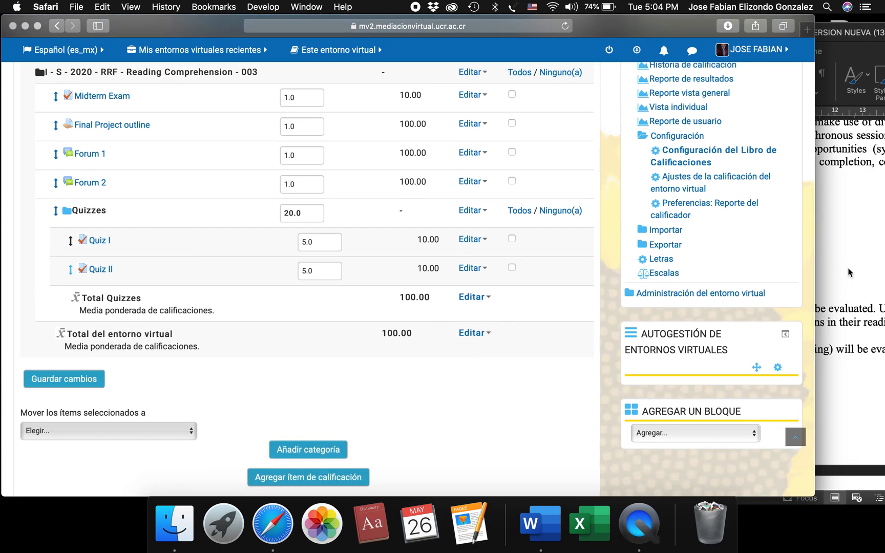
click(850, 273)
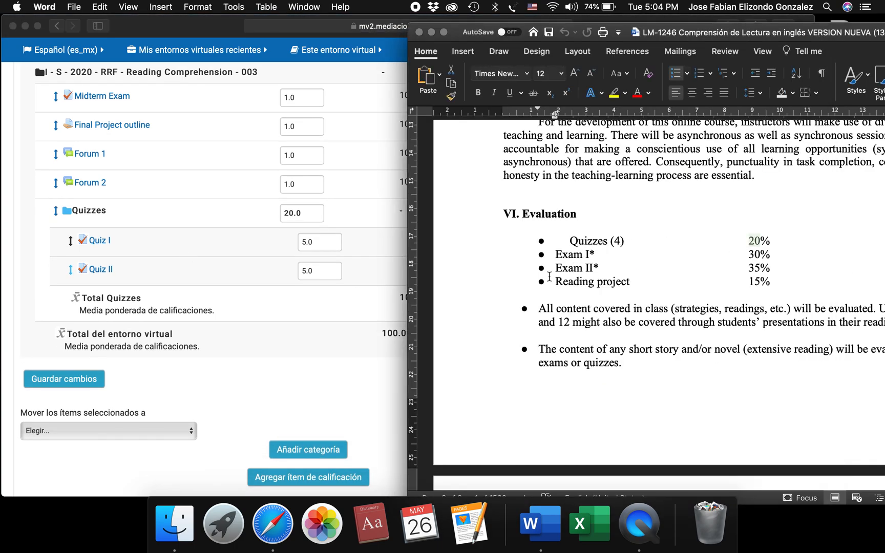
click(284, 344)
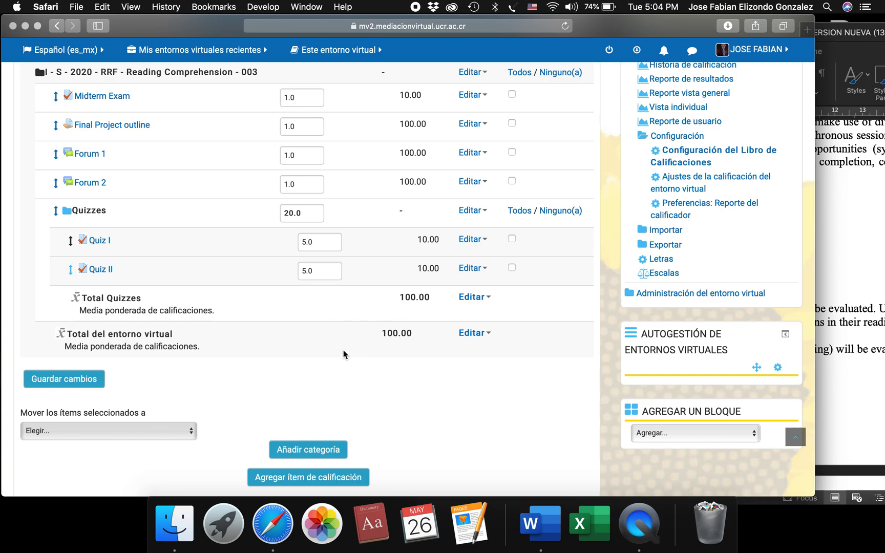
Add a grade category named "Exams" with the aggregation "Media ponderada de calificaciones", save it and continue past the recalculation.
scroll(343, 351, down, 1)
scroll(305, 379, up, 2)
scroll(306, 377, down, 2)
click(309, 430)
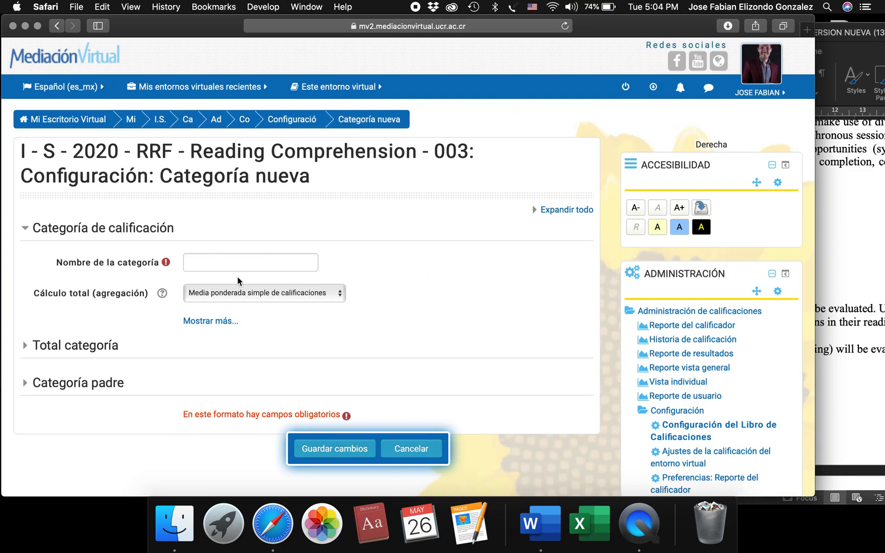
click(242, 265)
text(Ec)
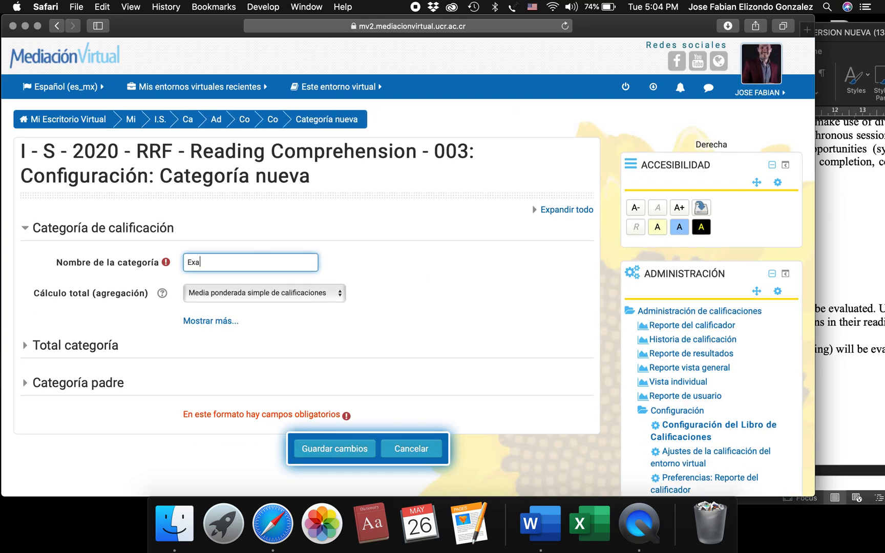
click(275, 295)
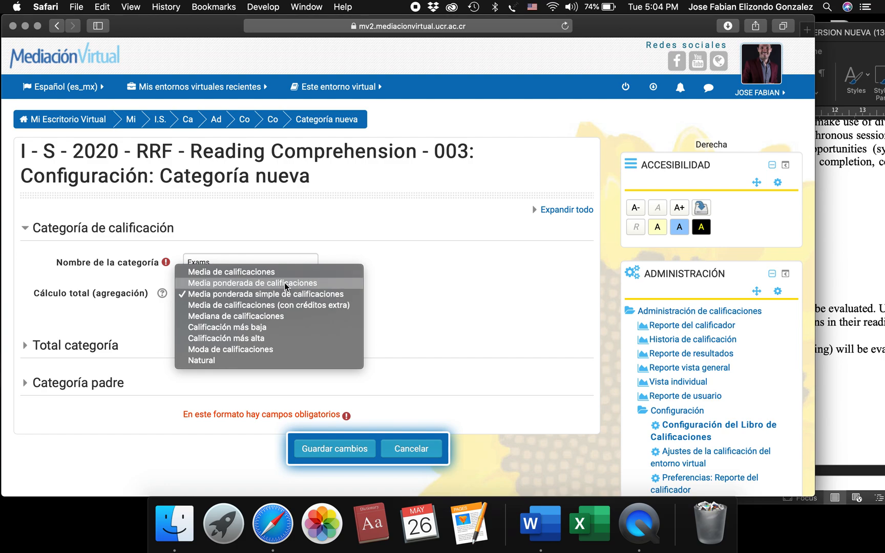
click(284, 282)
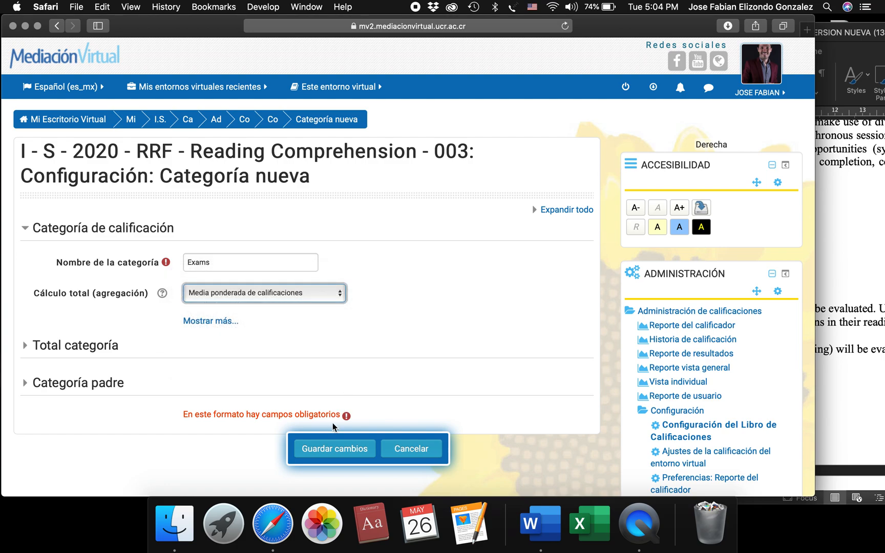
click(324, 448)
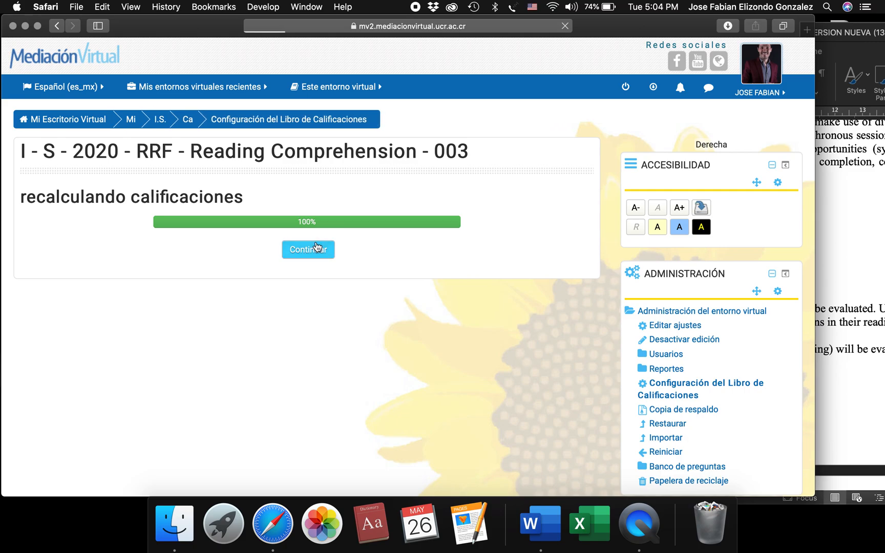
click(308, 249)
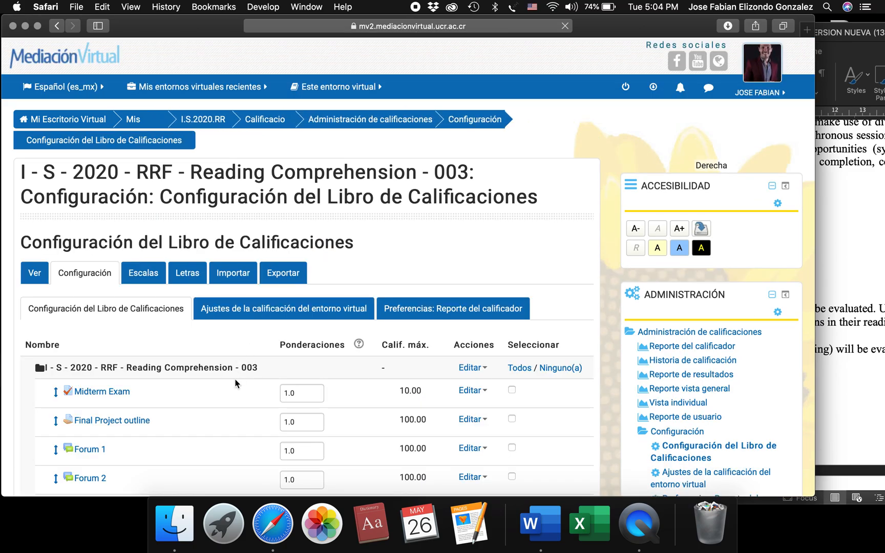
Check the two exams' percentages in the Word outline, then set the Exams category's weight to 65 in the browser and save it.
scroll(236, 383, down, 10)
scroll(237, 384, down, 2)
scroll(151, 291, up, 2)
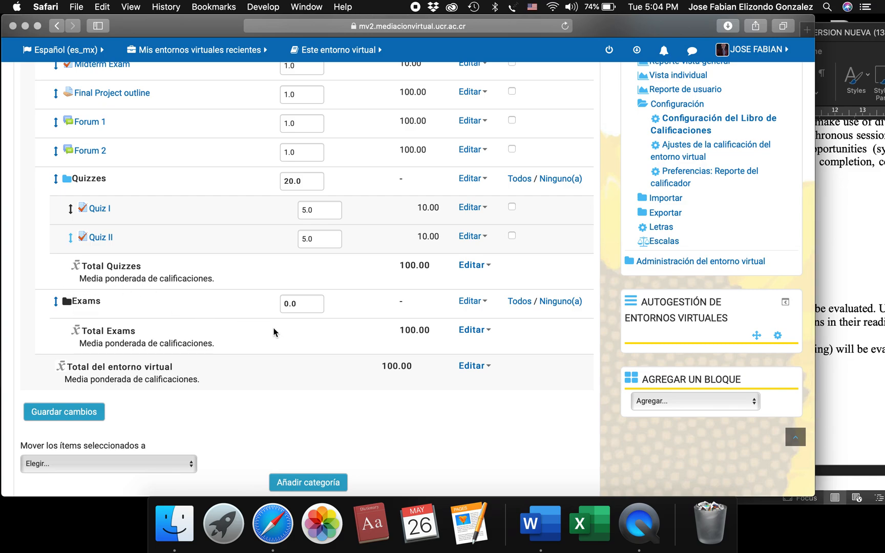
scroll(274, 331, up, 1)
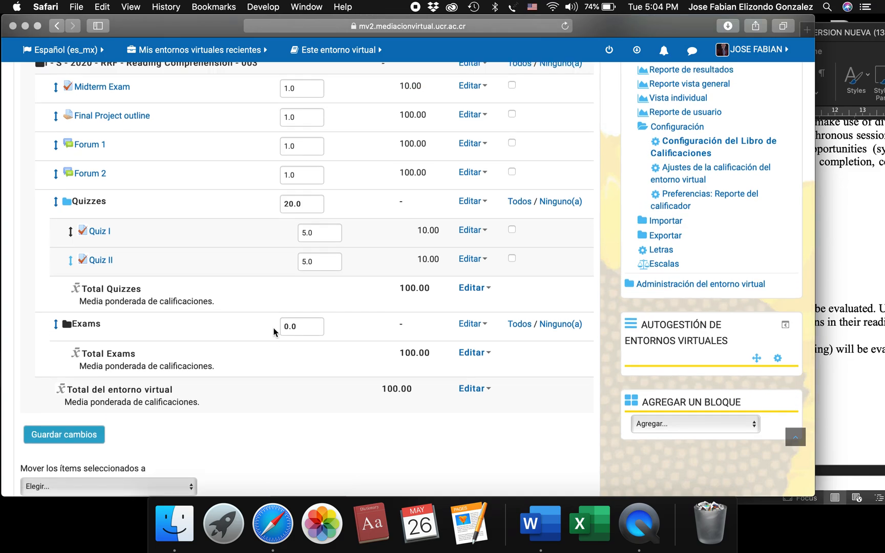
click(862, 337)
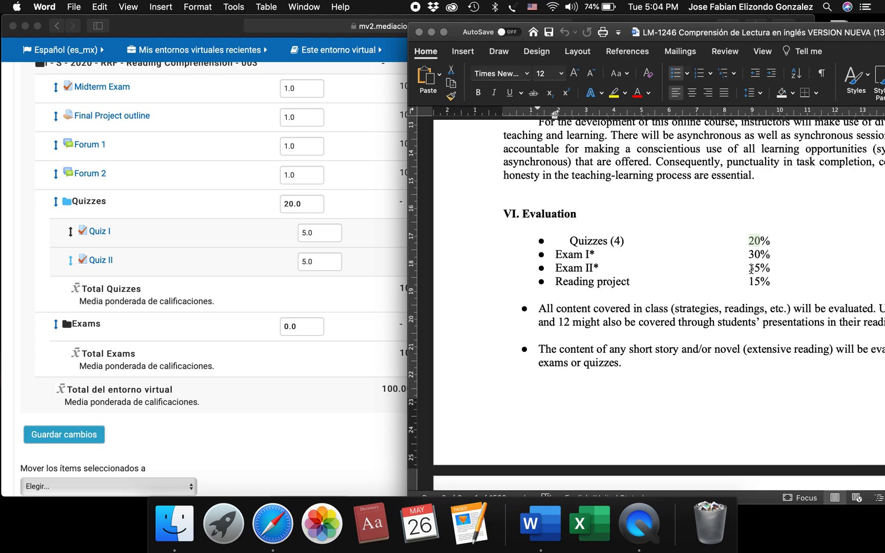
click(320, 372)
double_click(283, 326)
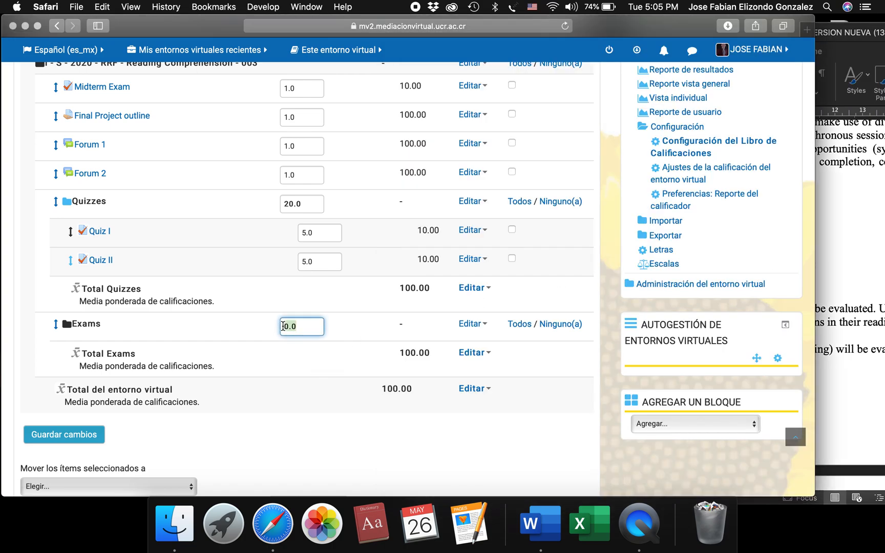
text(65)
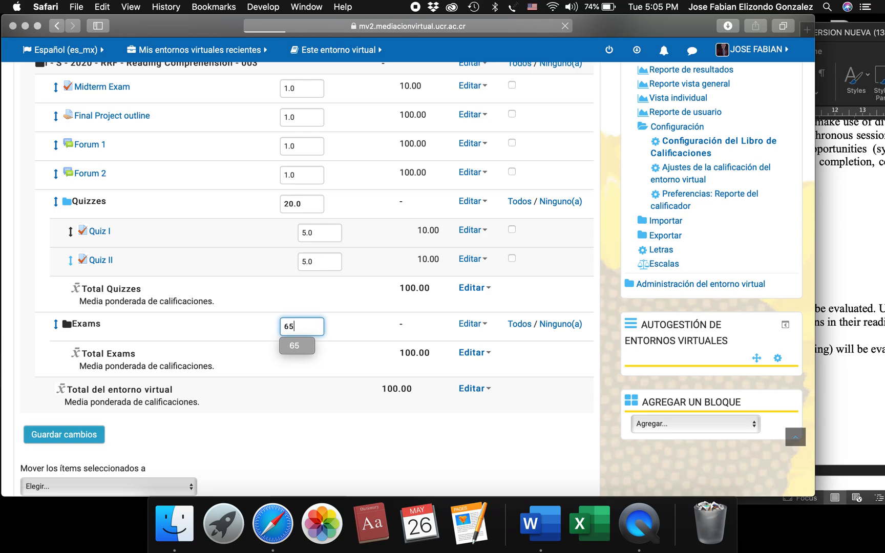
key(Return)
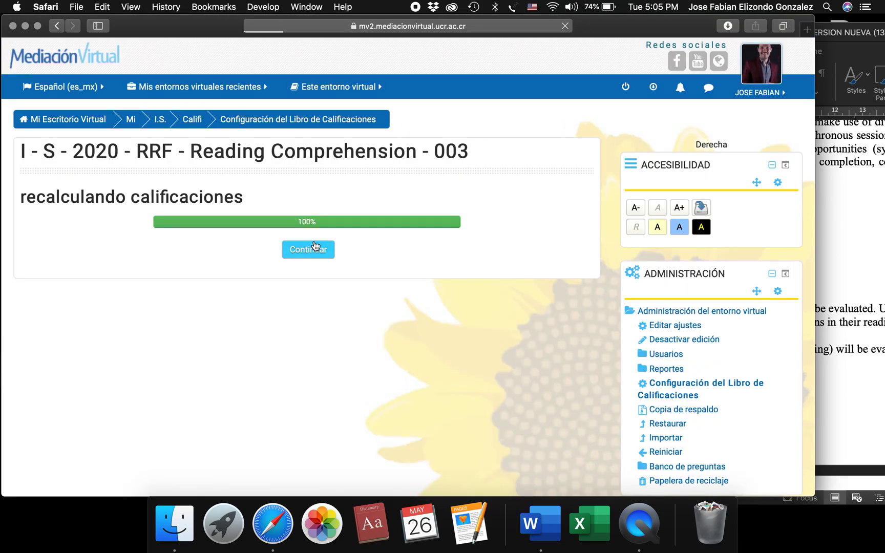
click(315, 247)
scroll(295, 419, down, 5)
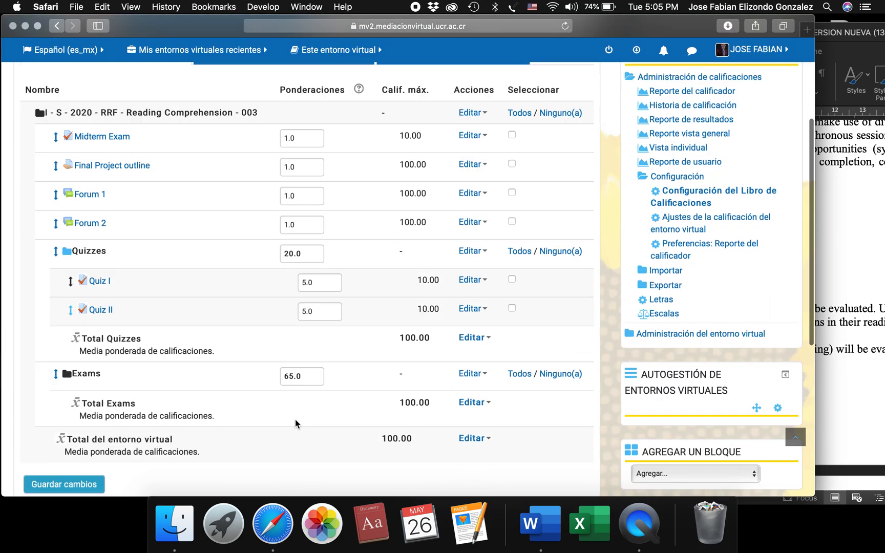
Move the Midterm Exam item into the Exams category and continue past the grade recalculation.
scroll(295, 419, down, 1)
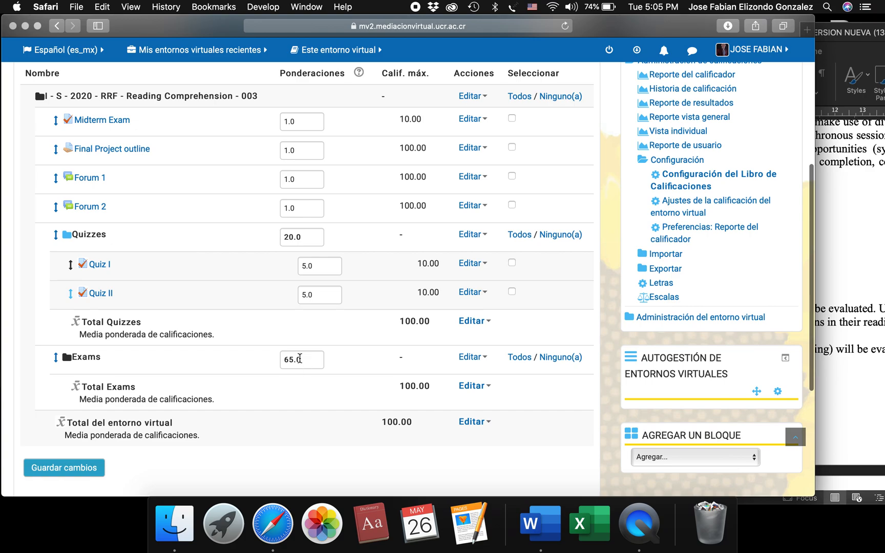
scroll(299, 358, down, 1)
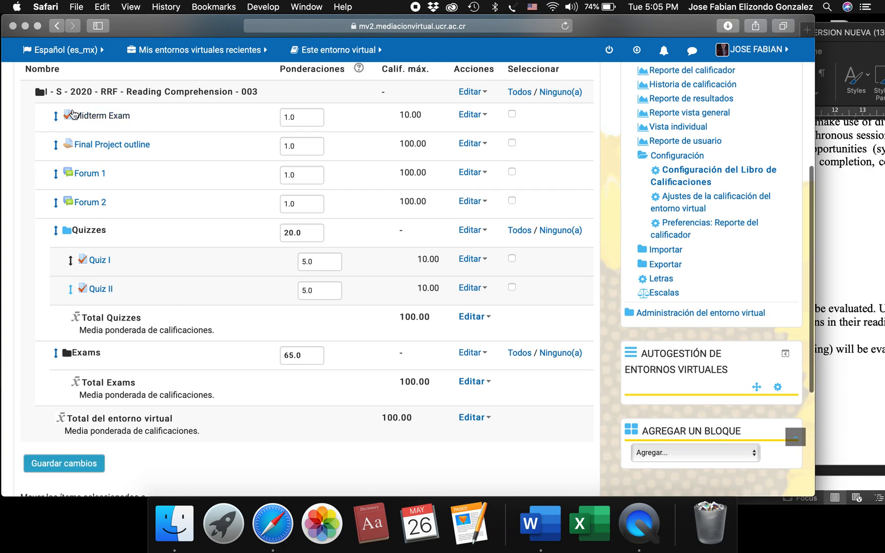
click(512, 114)
scroll(152, 368, down, 4)
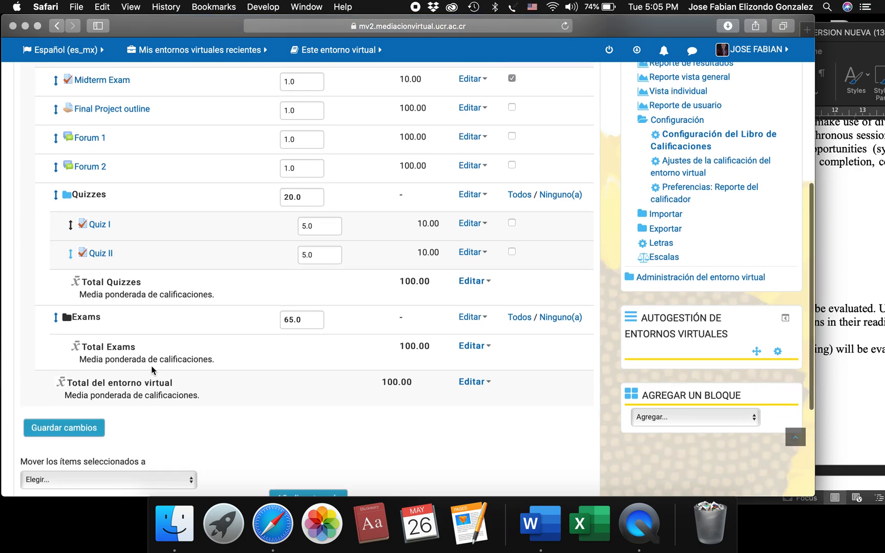
click(133, 434)
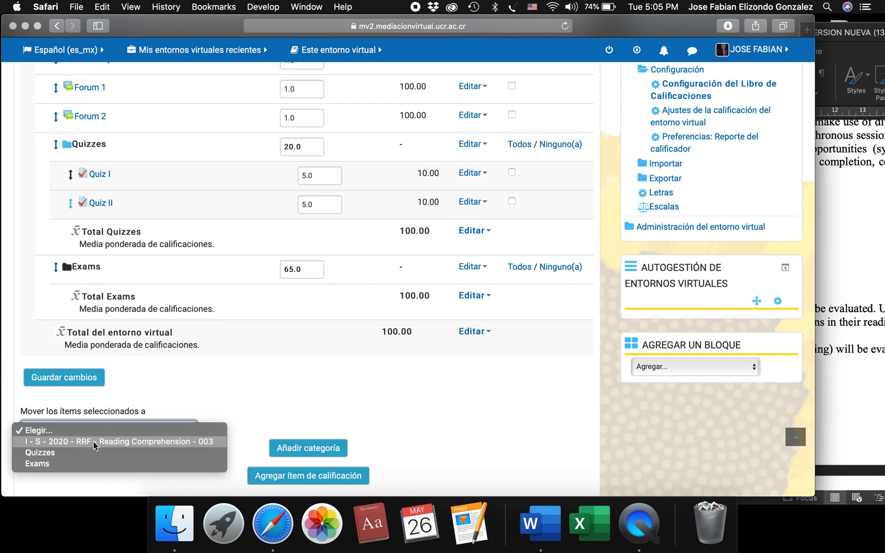
click(60, 464)
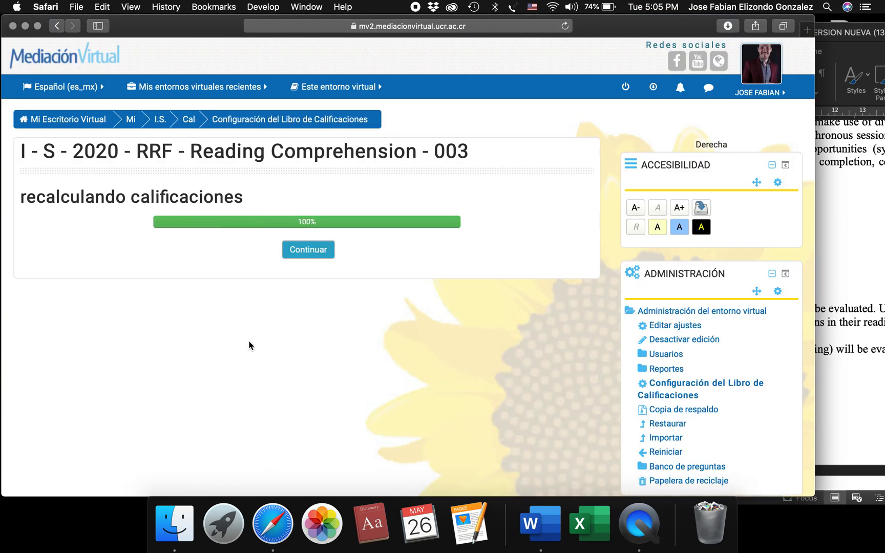
click(321, 251)
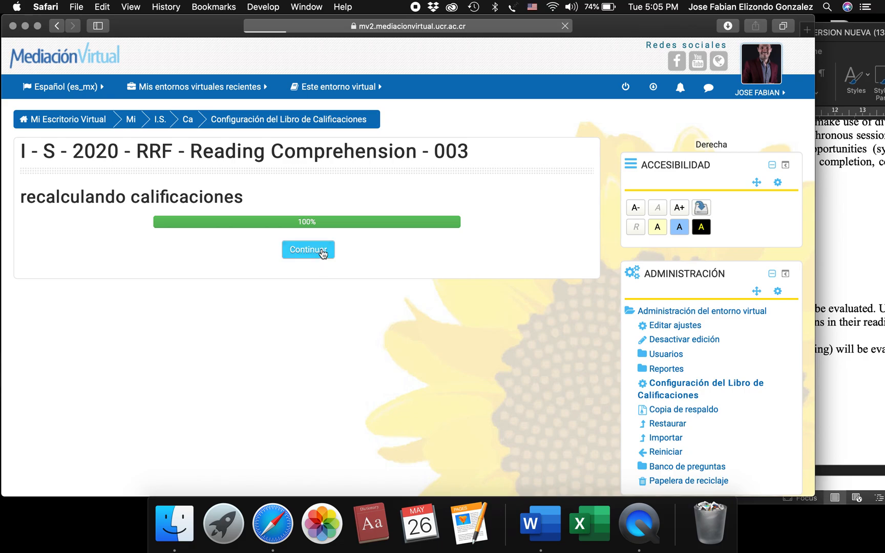
Check Exam I's percentage in the Word outline, then set the Midterm Exam's weight to 30 in the browser, save it and continue past the recalculation.
scroll(182, 394, down, 8)
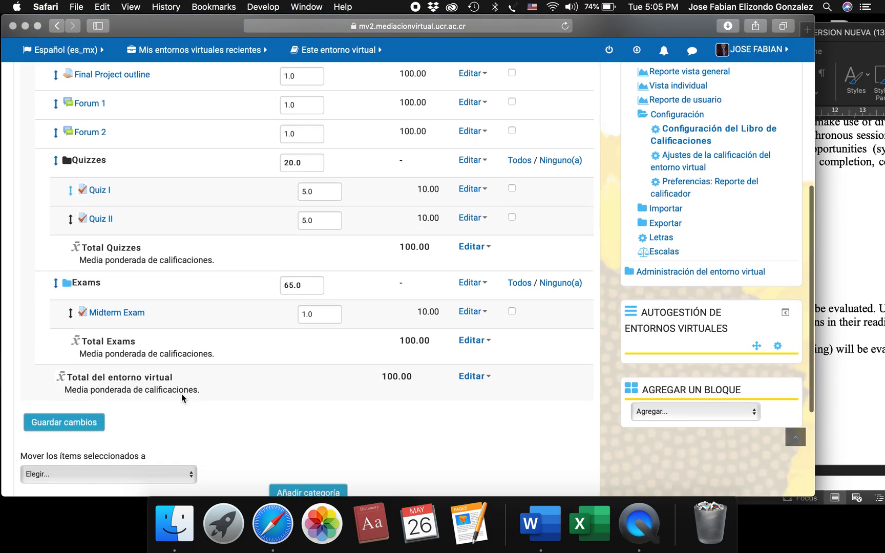
click(882, 338)
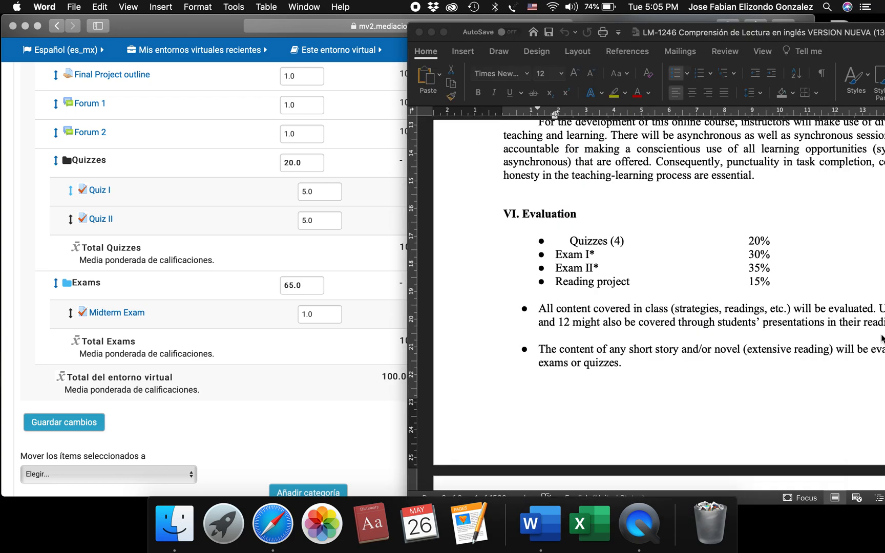
click(376, 361)
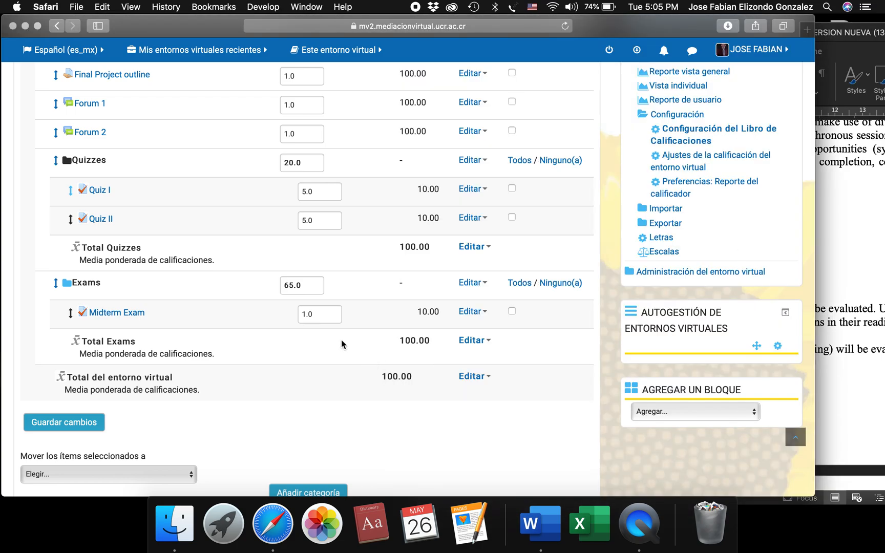
click(306, 312)
key(BackSpace)
text(30)
key(Return)
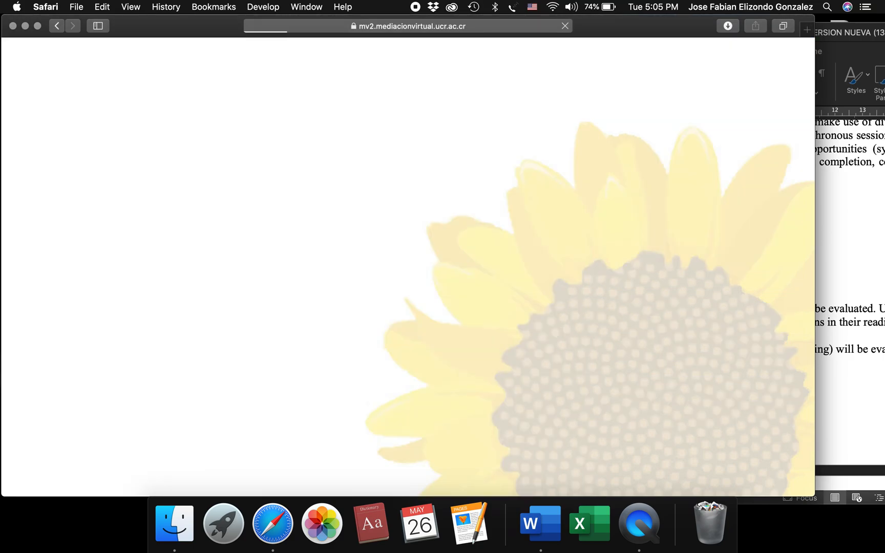
click(309, 248)
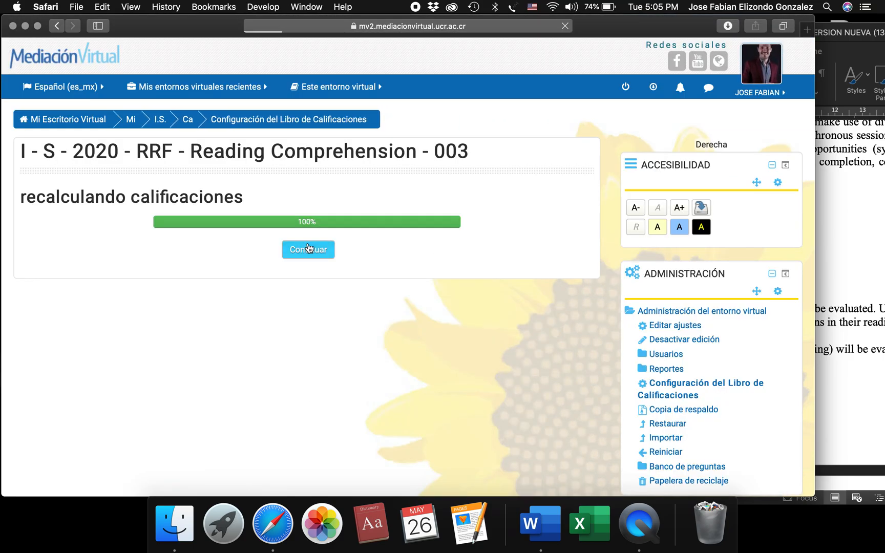
Compare the gradebook's categories, items and weights with the evaluation list in the Word outline to find which graded activities are missing.
scroll(177, 435, down, 2)
scroll(177, 435, down, 5)
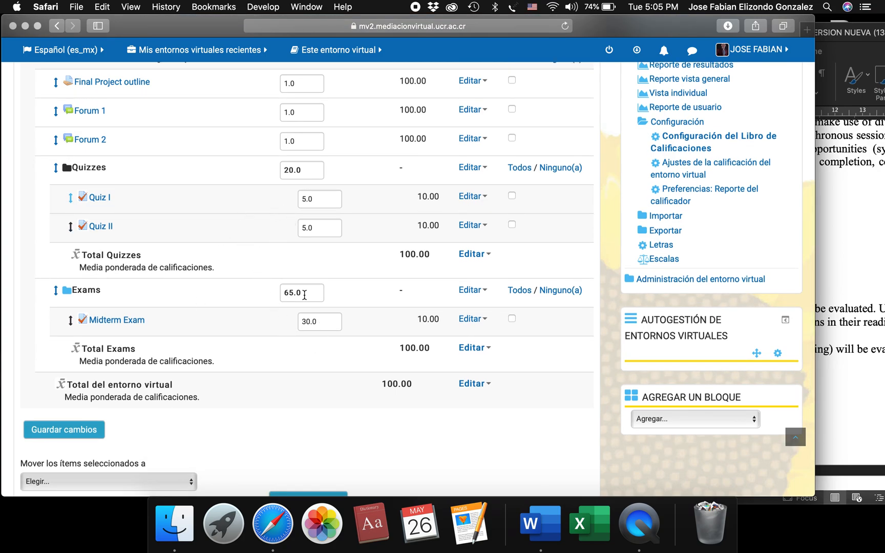
click(839, 266)
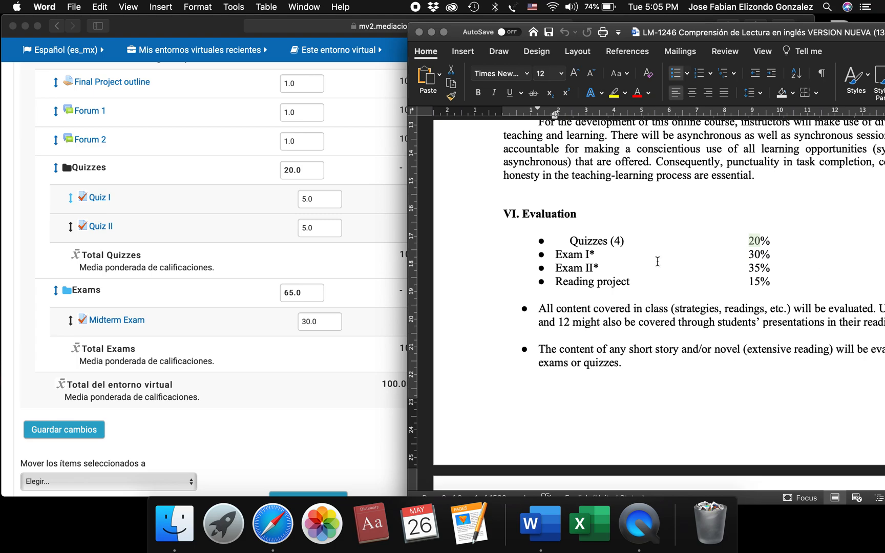
click(260, 399)
click(853, 252)
click(322, 389)
scroll(223, 112, up, 3)
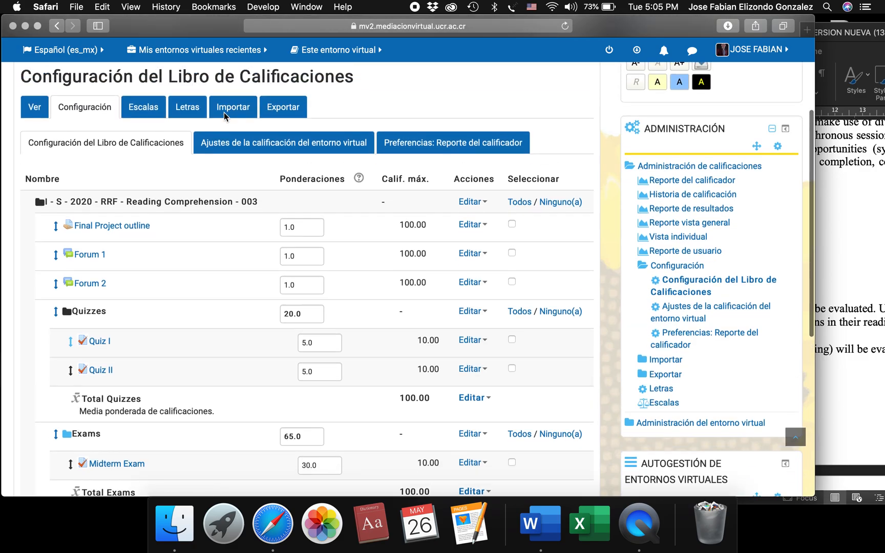
scroll(224, 113, down, 4)
scroll(223, 112, up, 5)
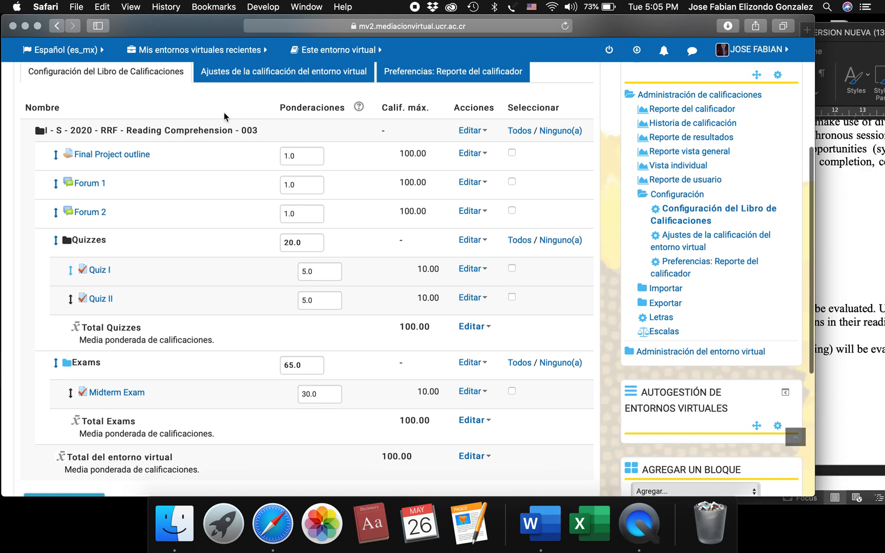
scroll(197, 255, down, 4)
scroll(197, 254, up, 3)
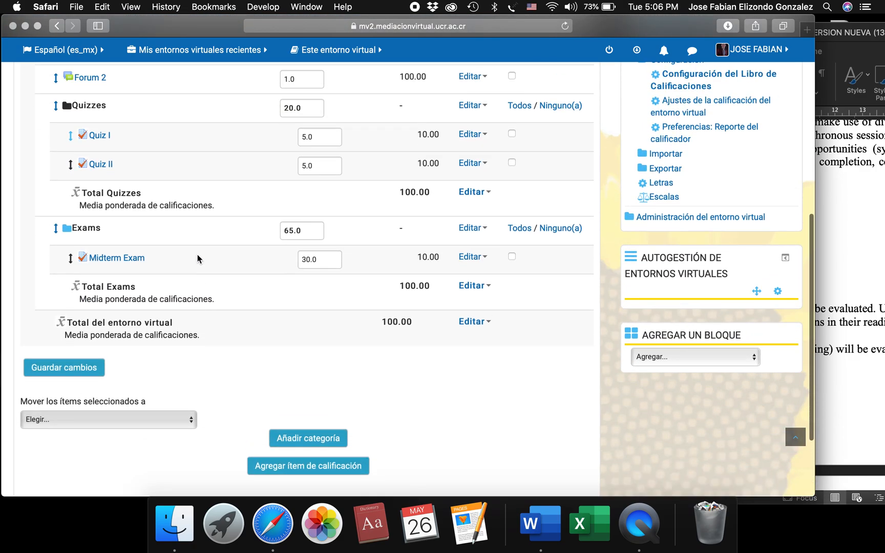
scroll(197, 253, up, 3)
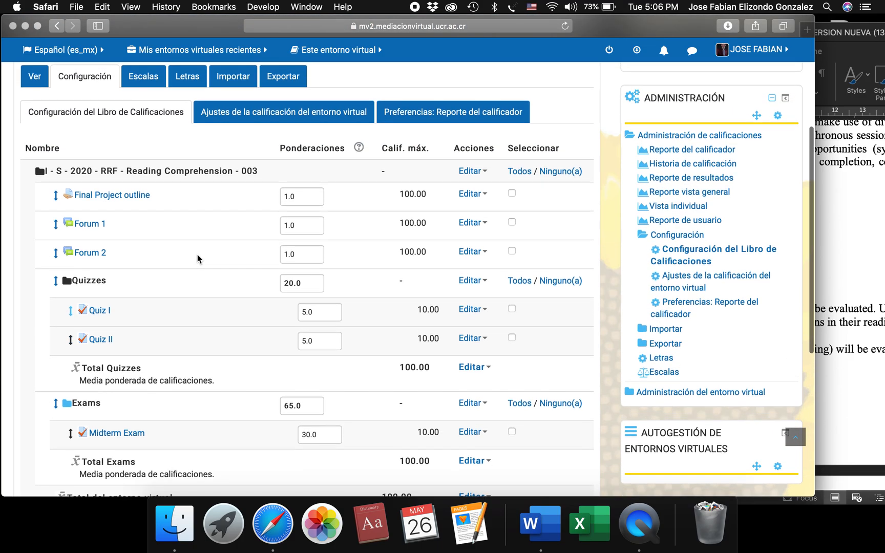
scroll(198, 346, down, 5)
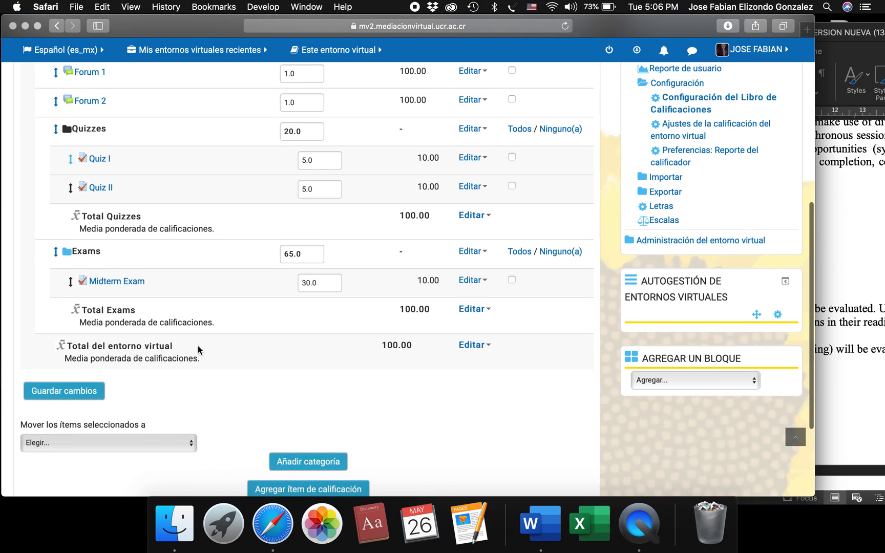
Open the "I - S - 2020 - RRF - Reading Comprehension - 003" course page and go to the 1 de junio - 7 de junio week.
scroll(327, 374, up, 15)
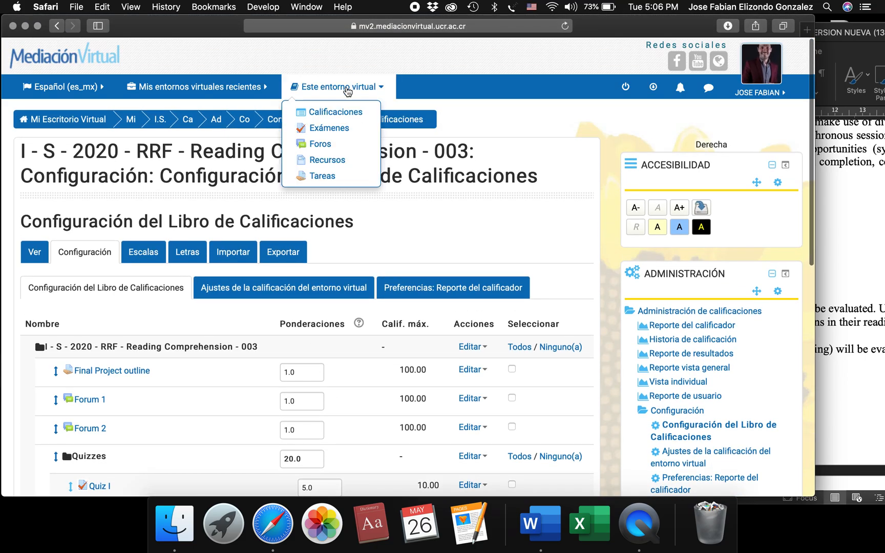
mouse_move(248, 96)
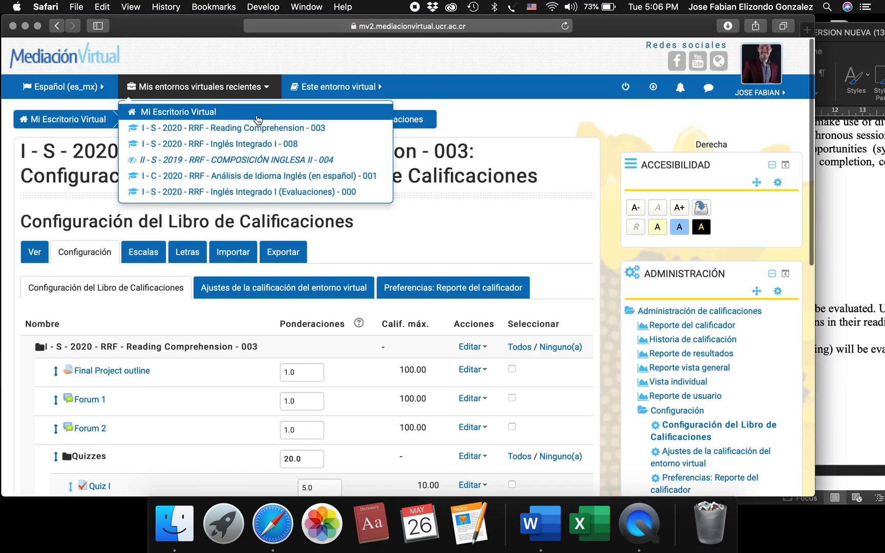
click(258, 133)
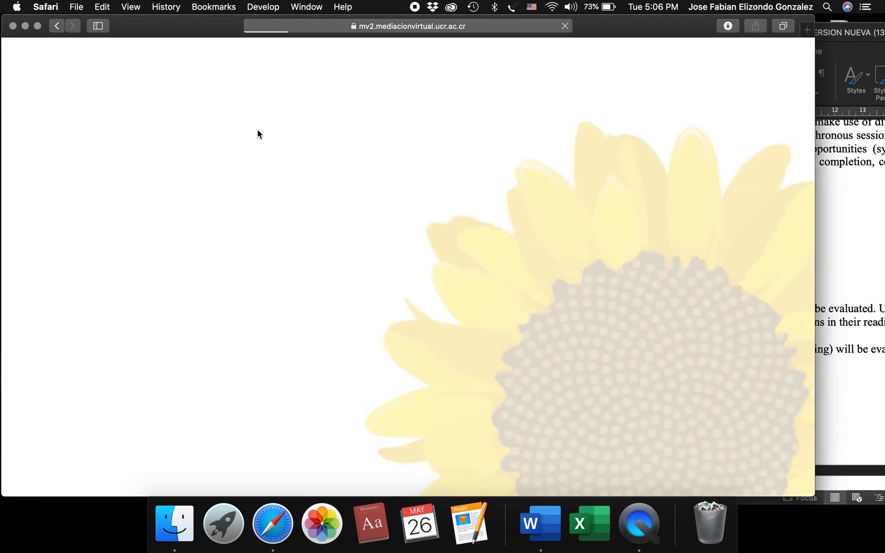
scroll(229, 383, down, 15)
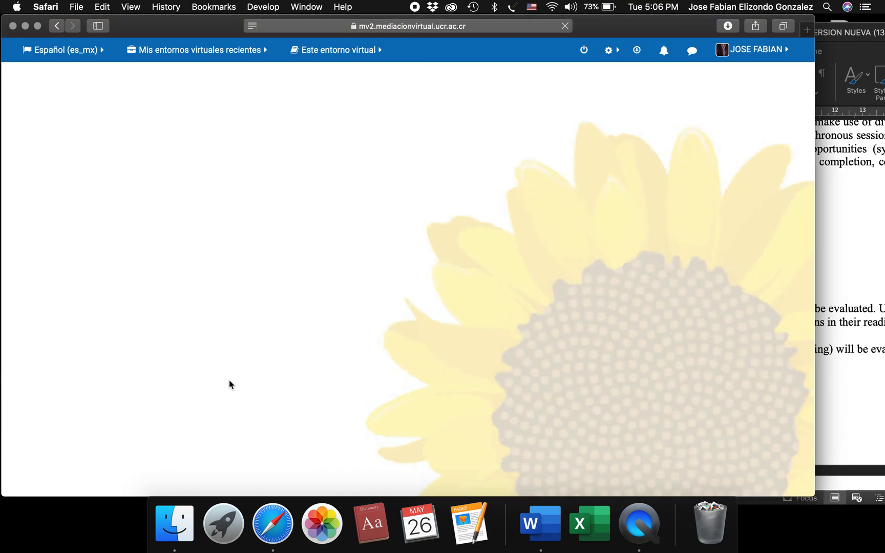
scroll(229, 380, up, 20)
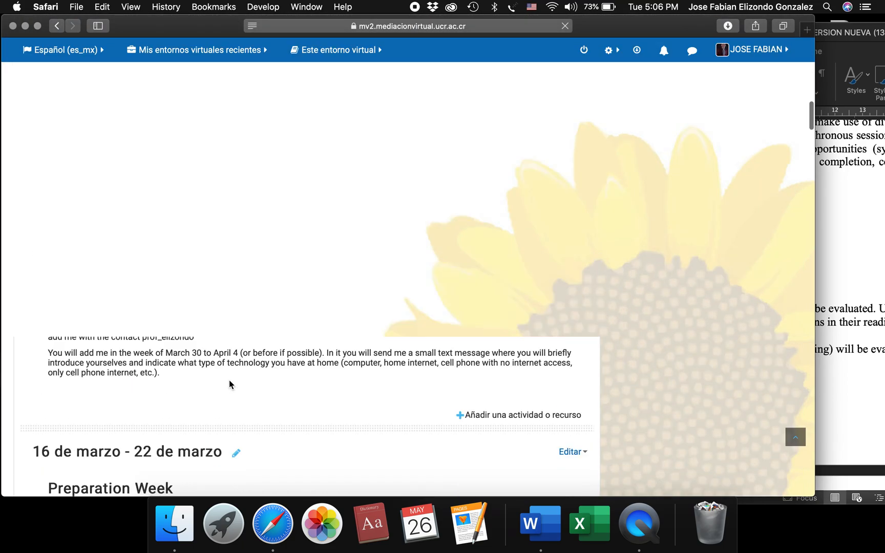
scroll(229, 380, up, 10)
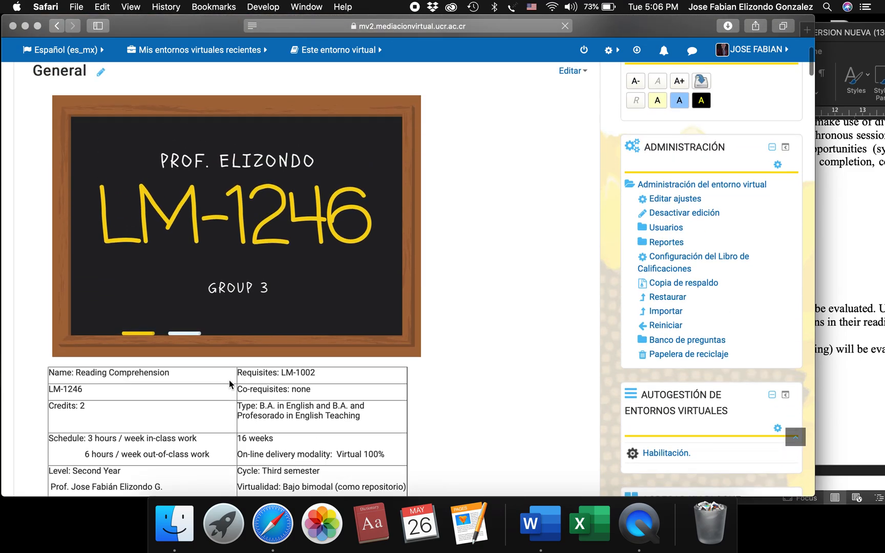
scroll(229, 380, down, 20)
scroll(229, 380, down, 20)
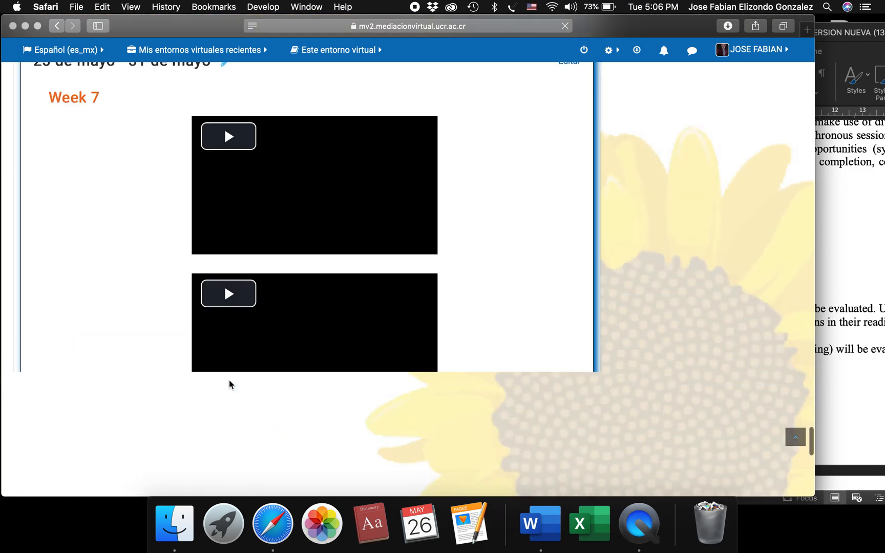
scroll(229, 380, down, 5)
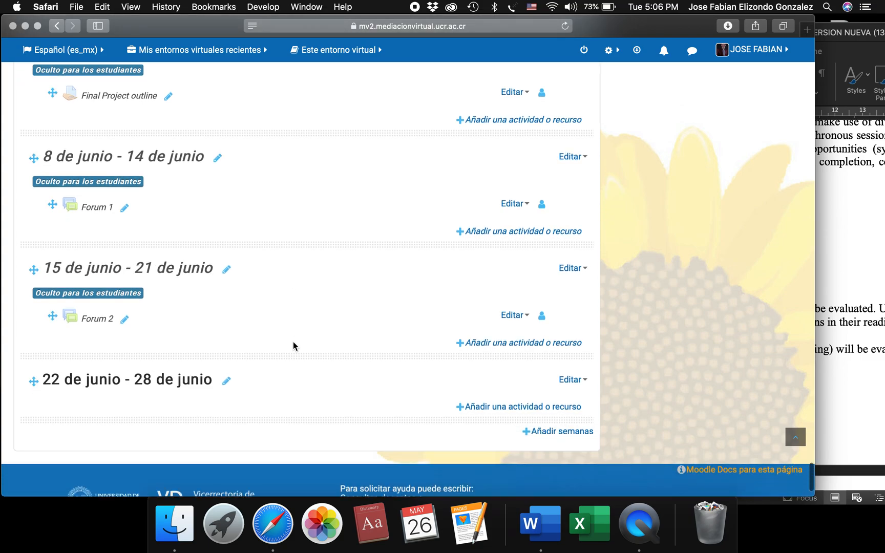
scroll(294, 342, up, 5)
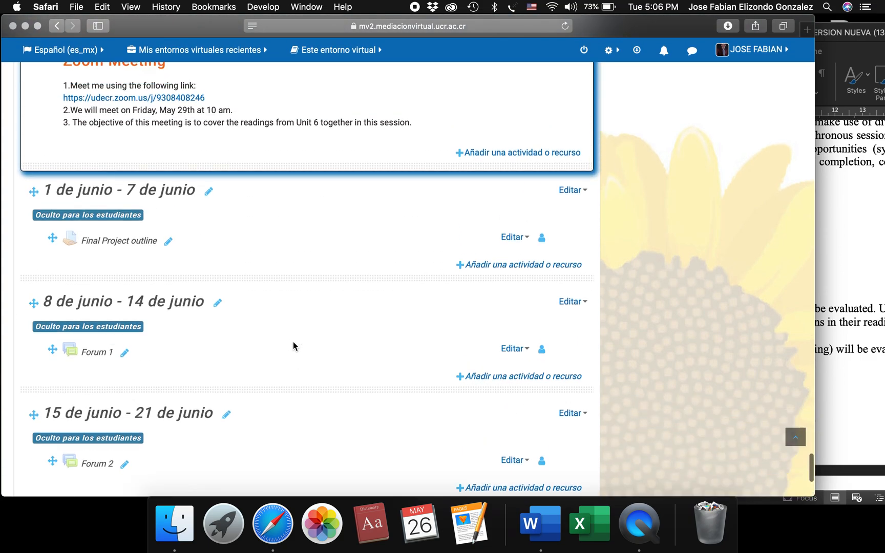
scroll(293, 342, up, 1)
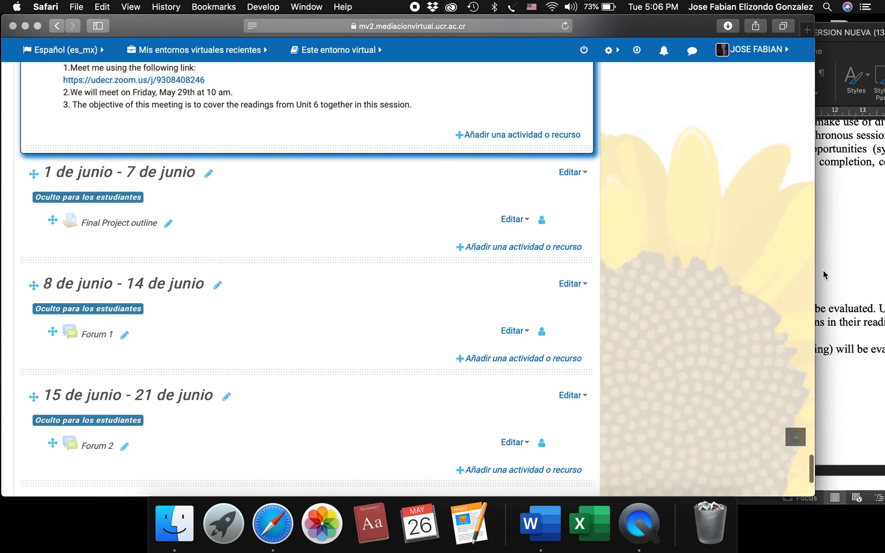
Add an Examen activity named "Quiz III" to the 1 de junio - 7 de junio week and save it, returning to the course page.
click(495, 249)
click(314, 202)
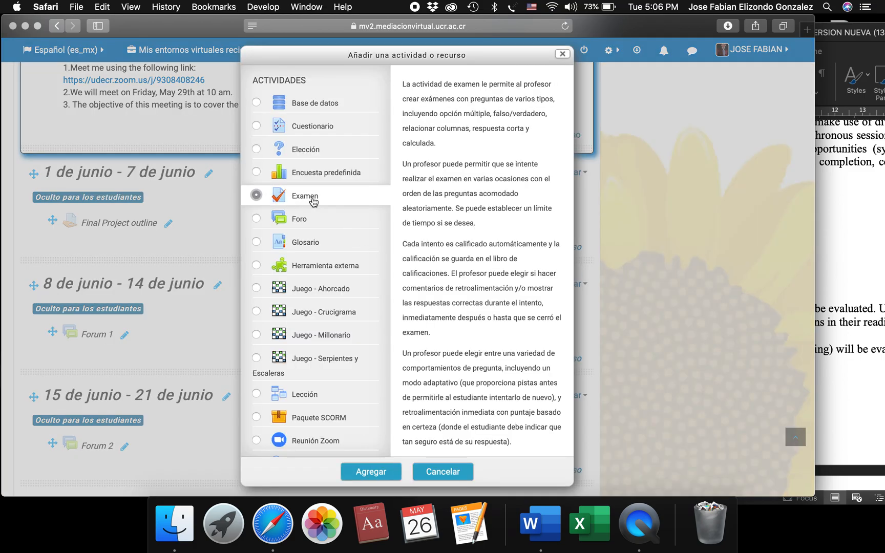
click(876, 221)
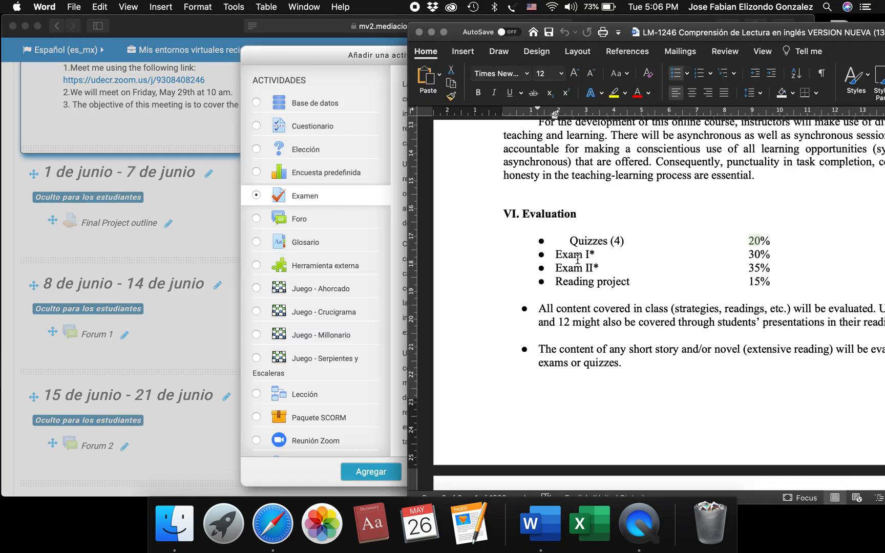
click(347, 204)
click(369, 471)
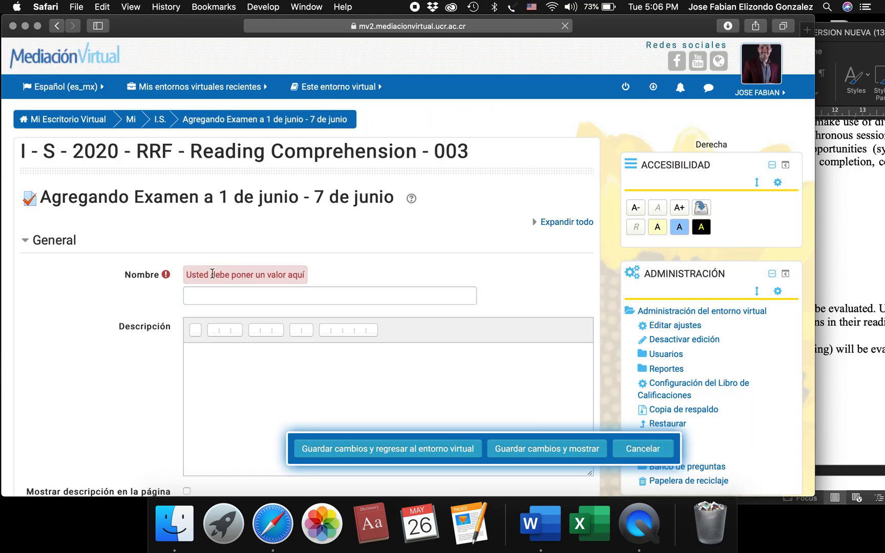
click(215, 296)
text(Quiz III)
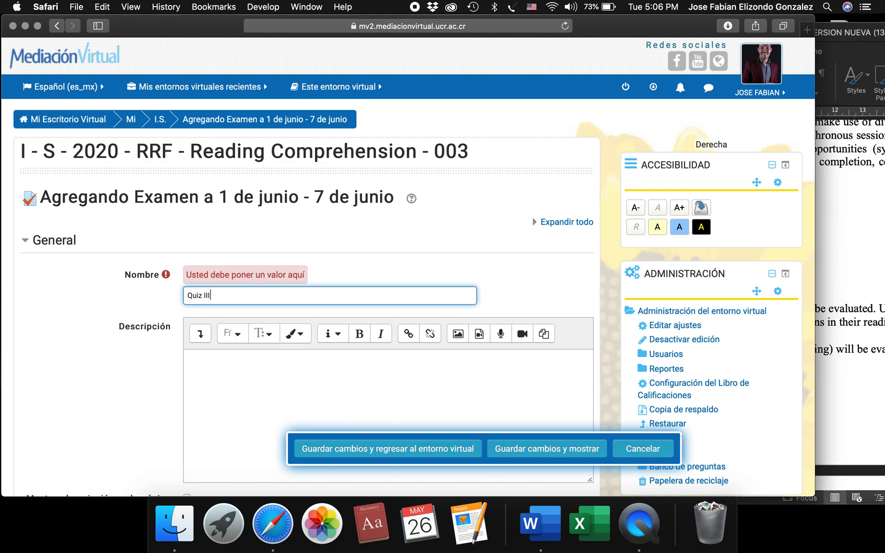
key(Return)
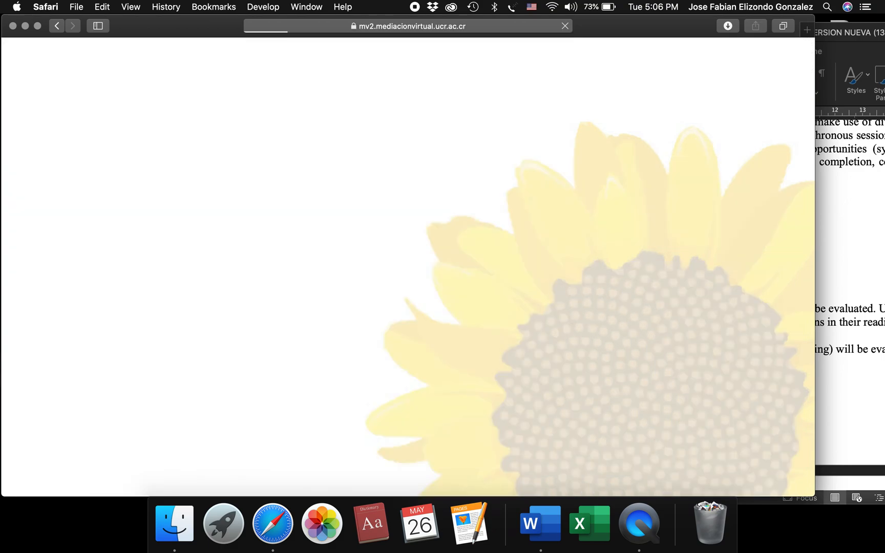
scroll(382, 305, up, 3)
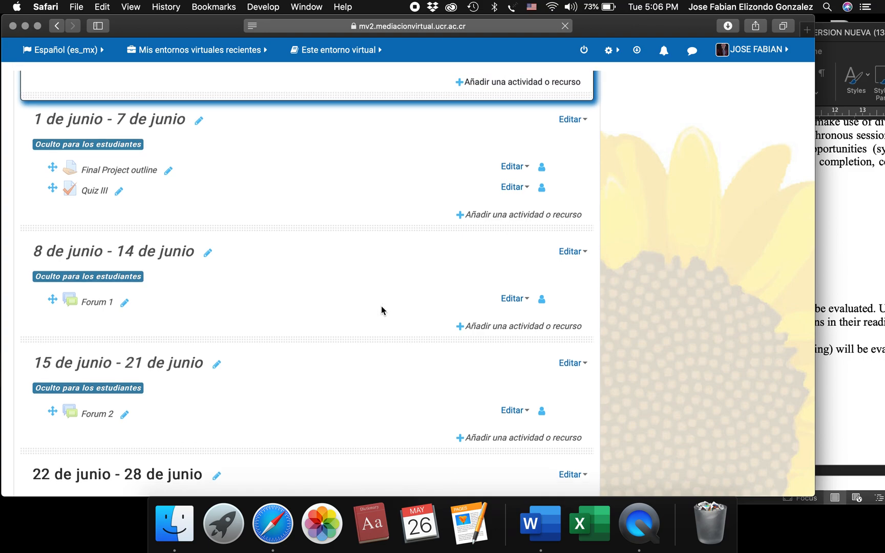
scroll(385, 295, up, 3)
scroll(371, 367, down, 2)
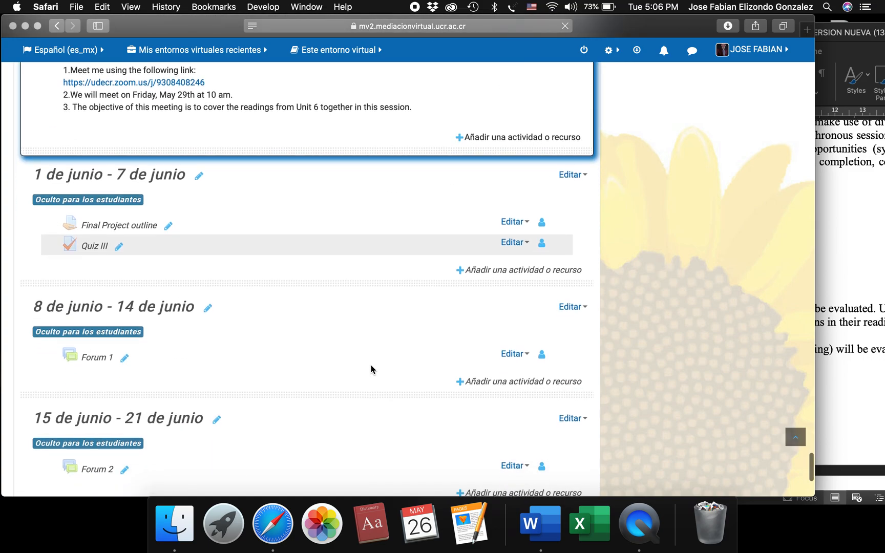
Add an Examen activity named "Quiz IV" to the 1 de junio - 7 de junio week and save it, returning to the course page.
click(489, 266)
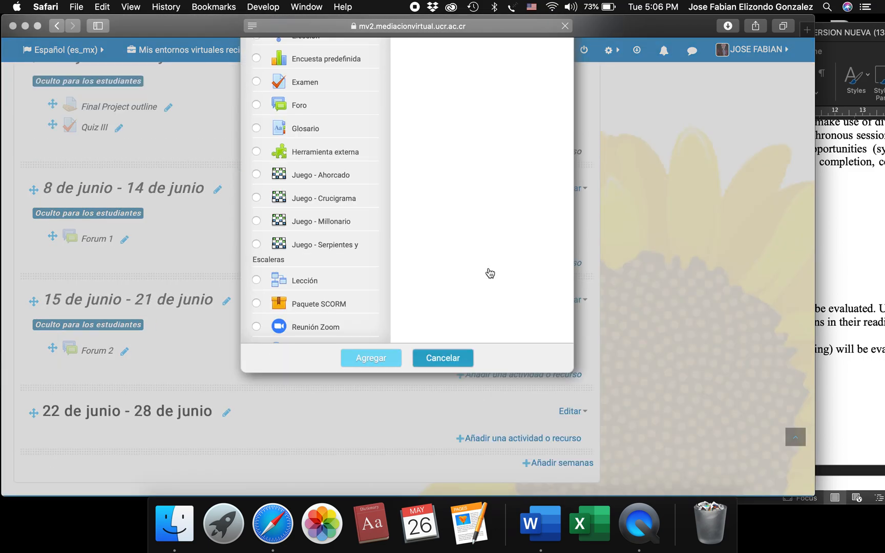
click(307, 88)
click(362, 365)
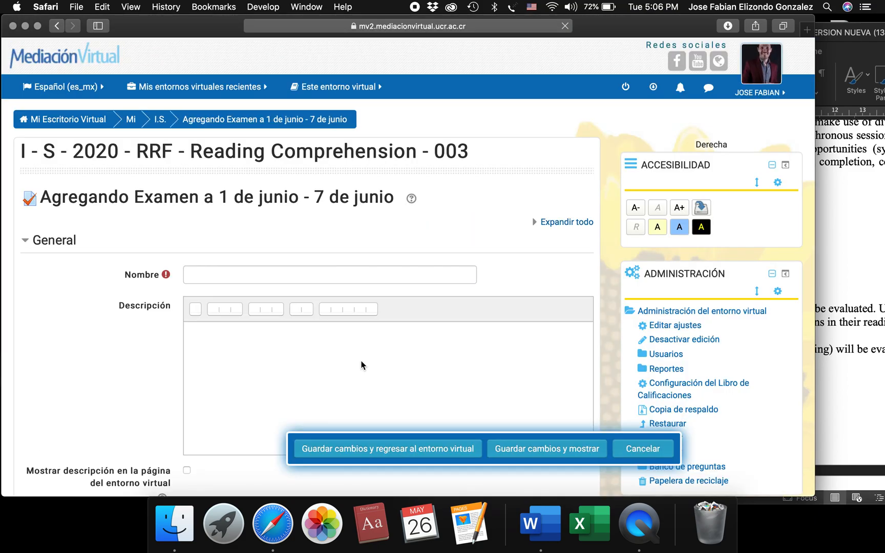
scroll(390, 376, down, 2)
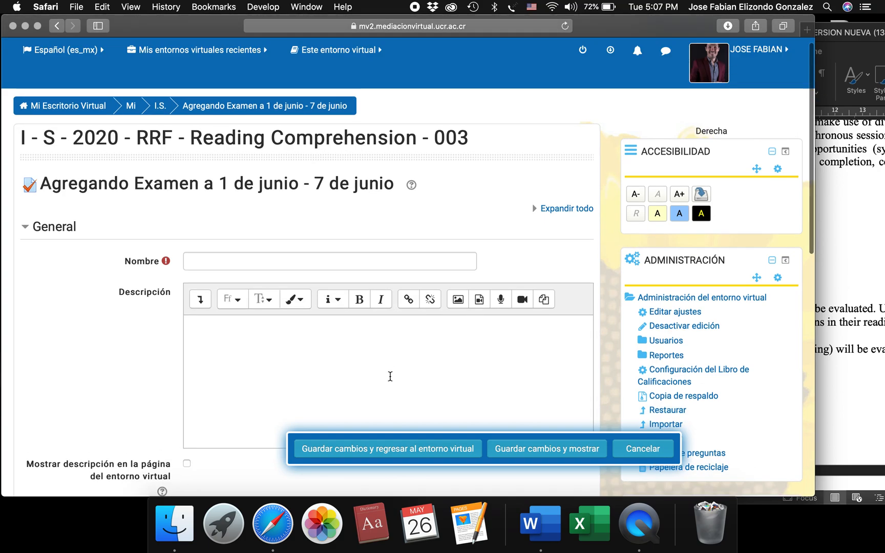
click(230, 239)
text(Quiz IV)
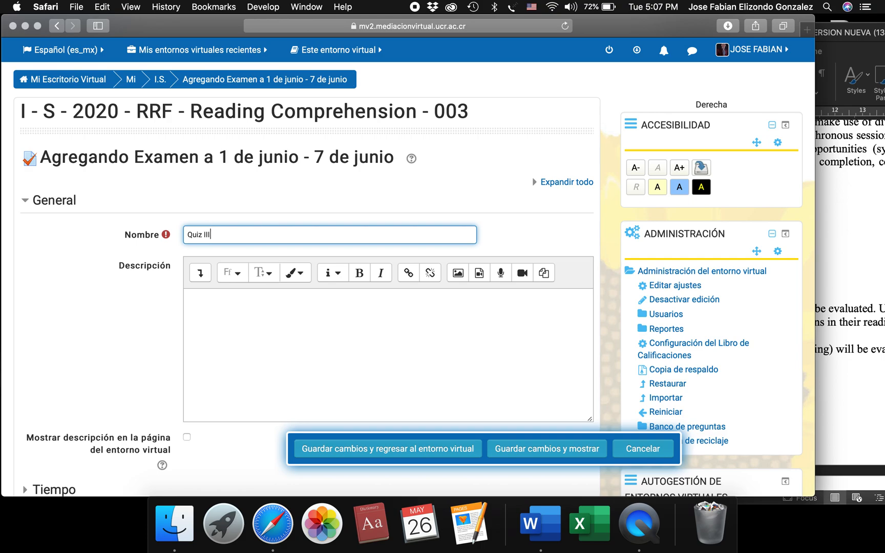
key(Return)
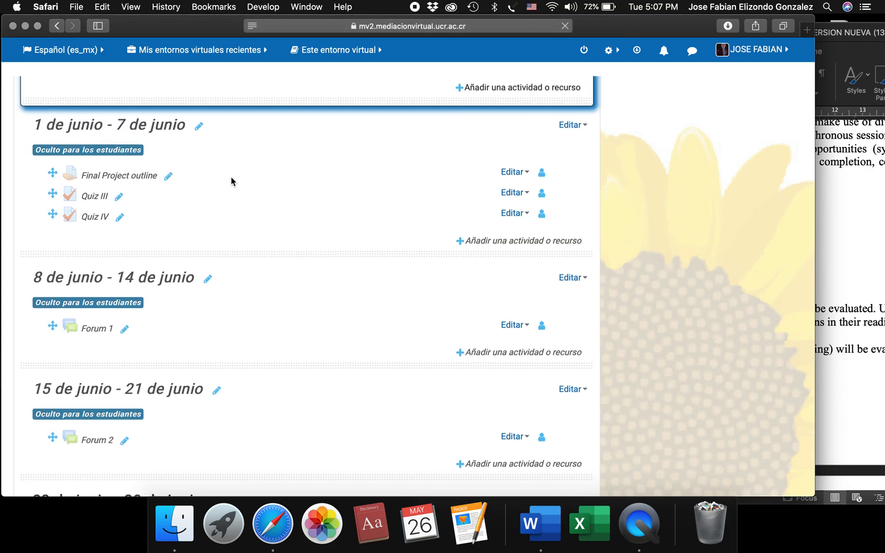
Check the evaluation list in the Word outline for the next missing graded activity, then return to the course page in the browser.
scroll(299, 334, down, 1)
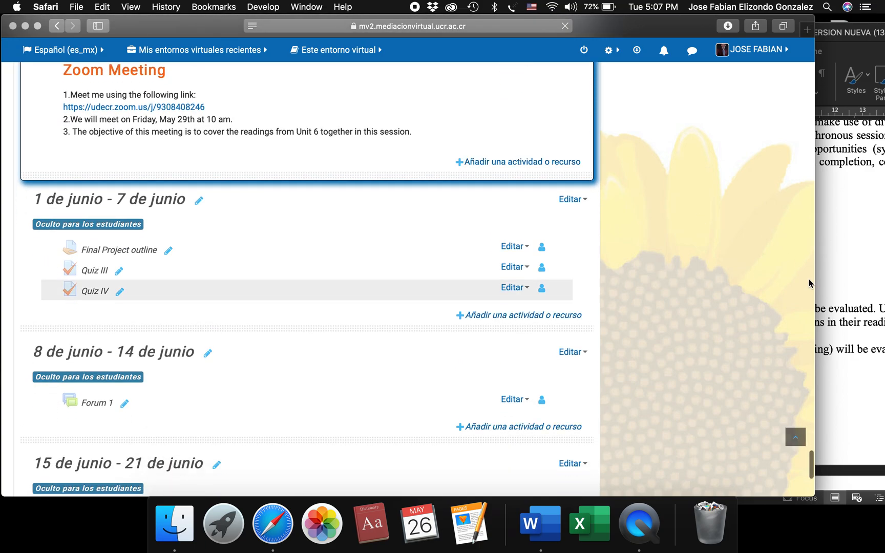
key(super+Tab)
triple_click(590, 268)
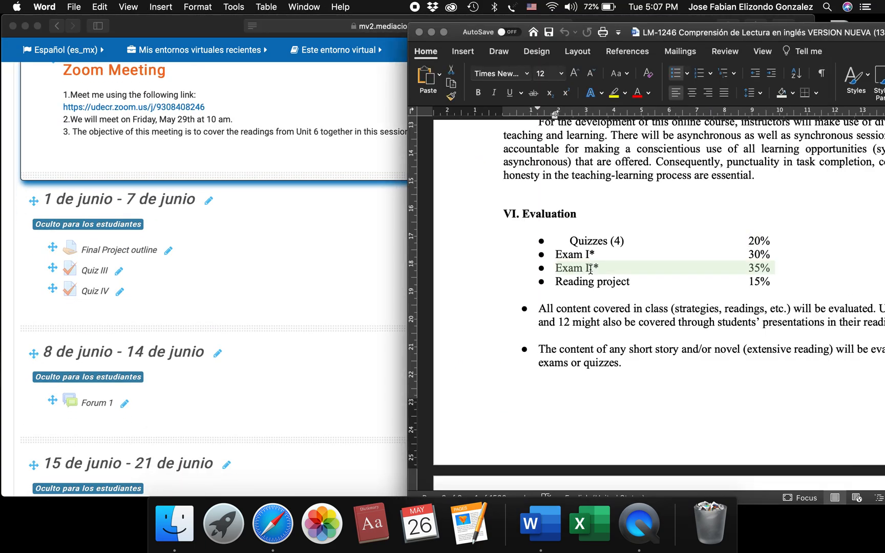
click(293, 275)
Add an Examen activity named "Exam II" to the 1 de junio - 7 de junio week and save it, returning to the course page.
scroll(302, 271, down, 2)
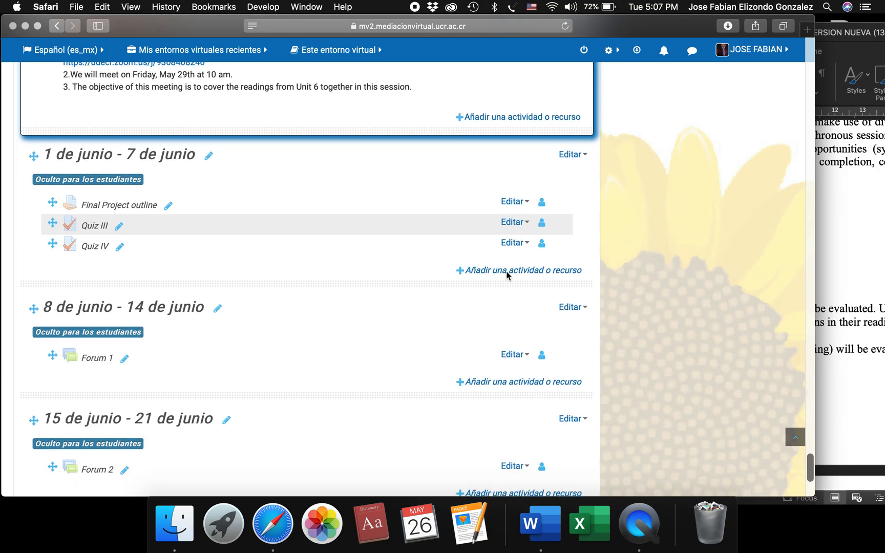
scroll(474, 277, down, 4)
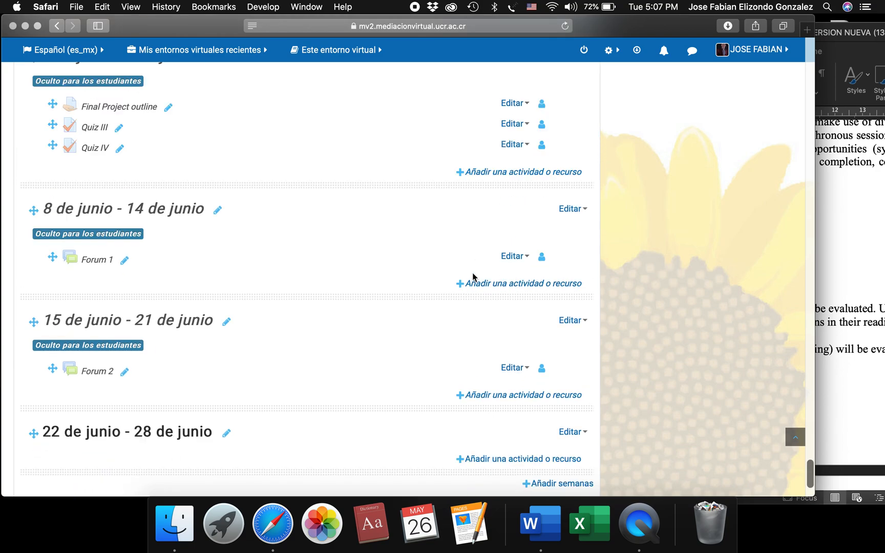
click(489, 173)
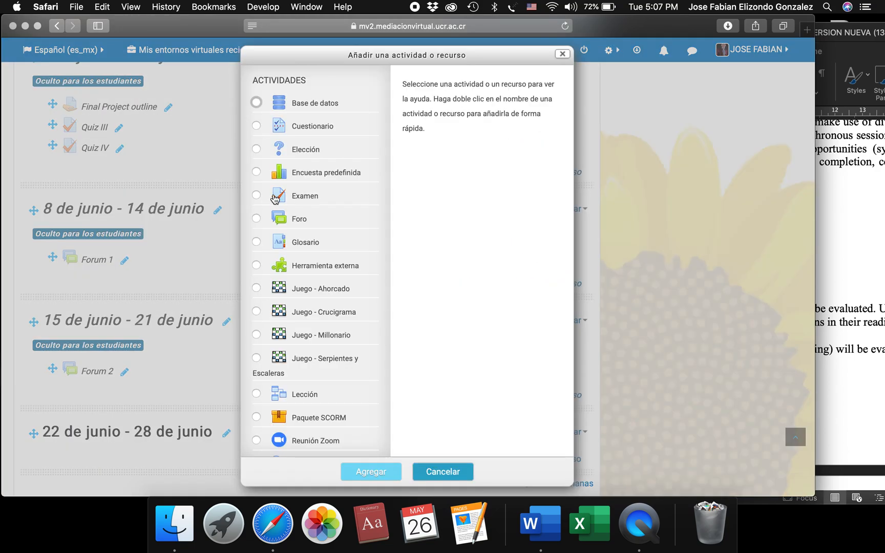
click(307, 196)
click(366, 473)
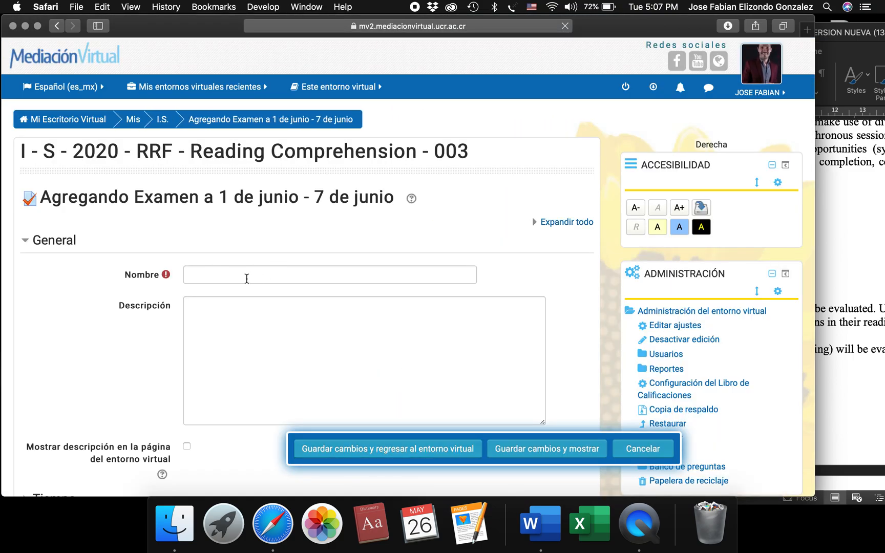
click(246, 279)
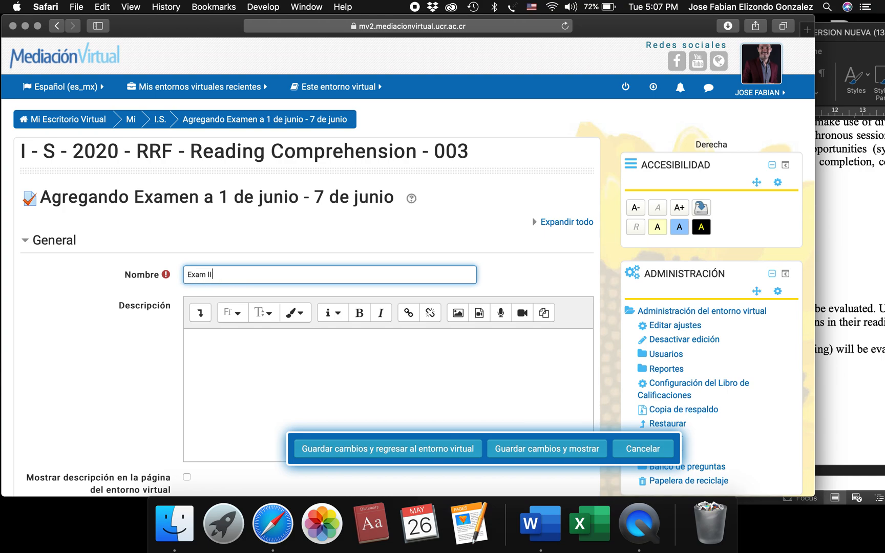
text(Exam II)
click(186, 274)
text(Final)
double_click(195, 274)
key(BackSpace)
click(366, 450)
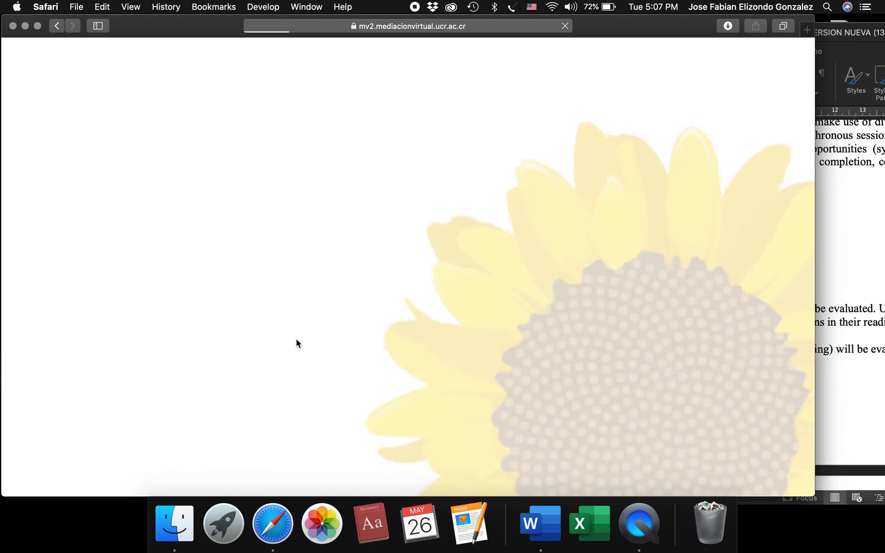
Review the graded activities across the course page's weeks, including the newly added Quiz III, Quiz IV and Exam II.
scroll(225, 213, up, 3)
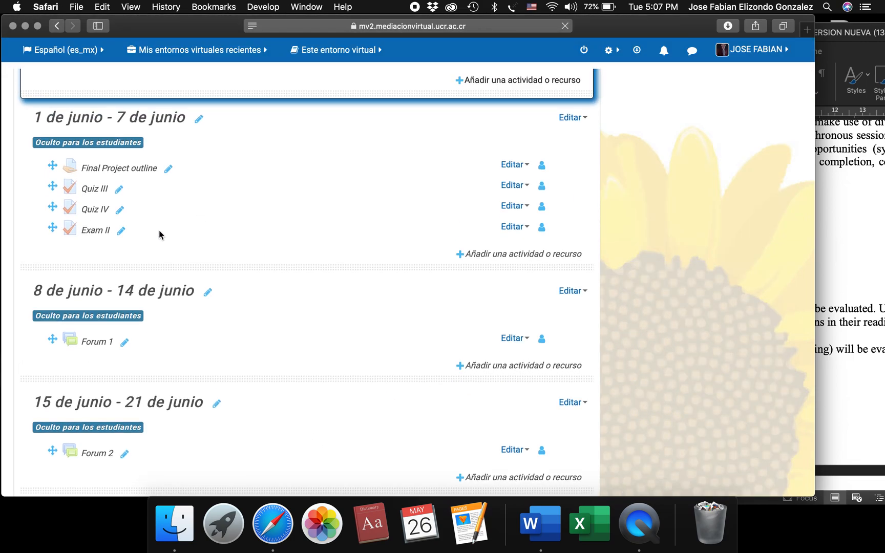
scroll(250, 254, up, 5)
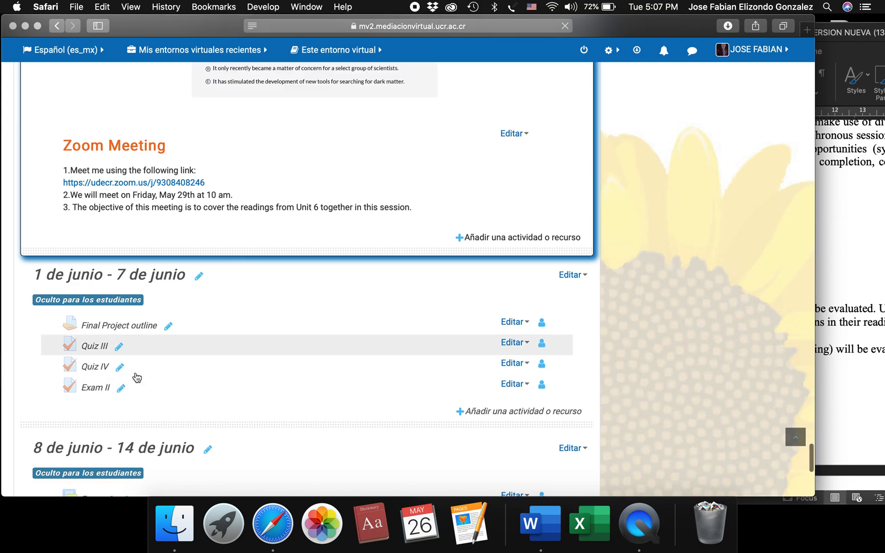
scroll(214, 420, down, 6)
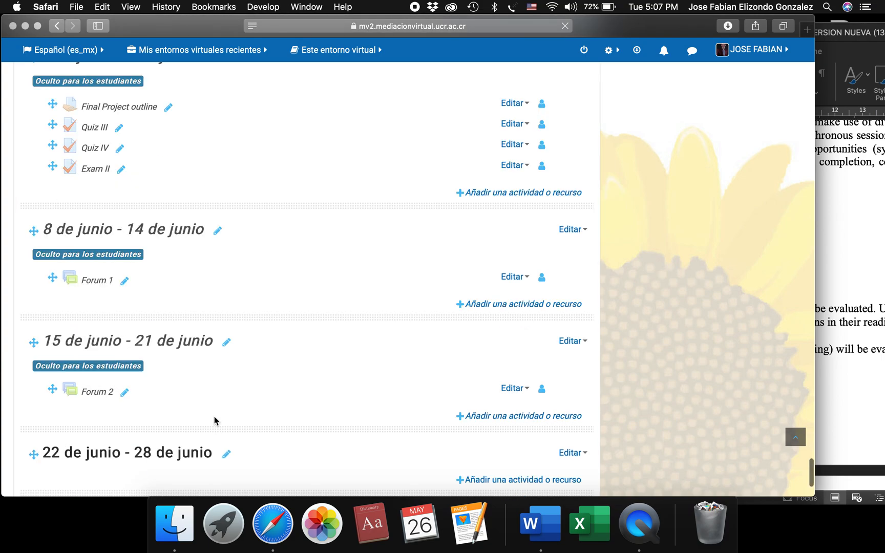
scroll(214, 416, up, 4)
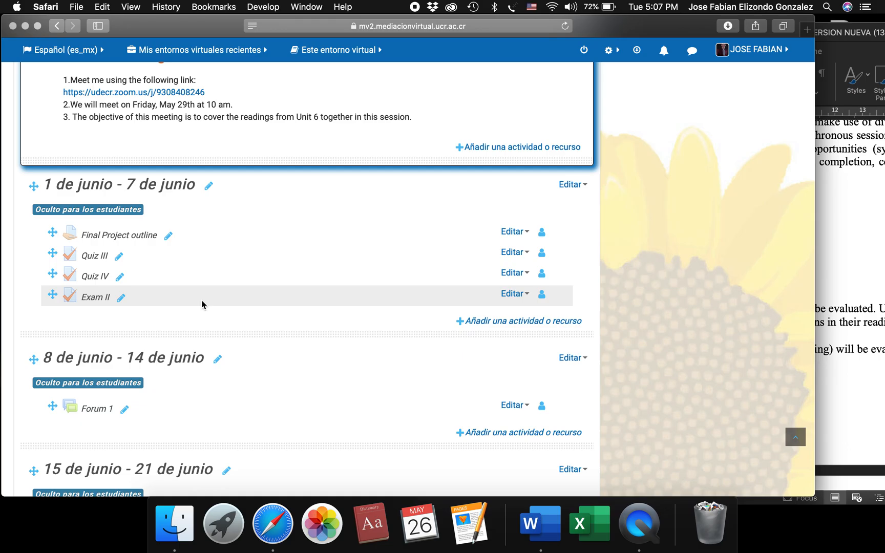
scroll(460, 281, up, 15)
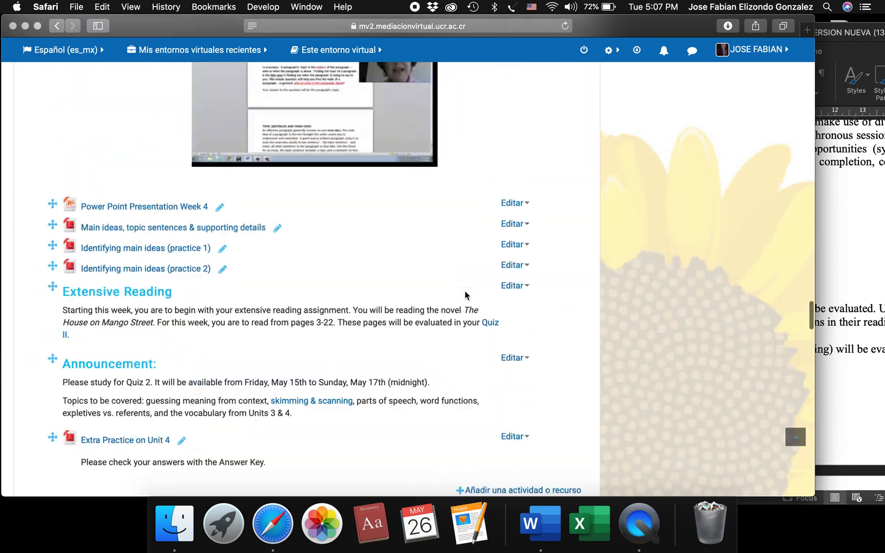
scroll(465, 296, down, 15)
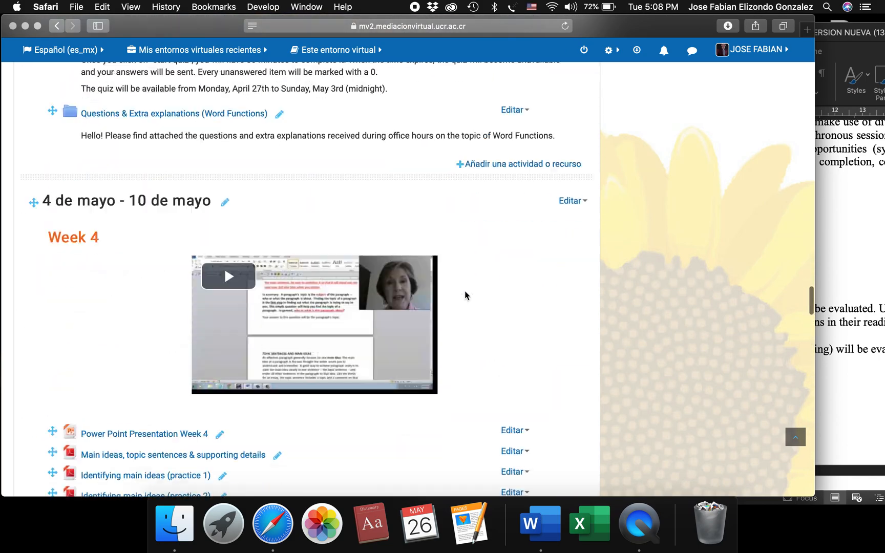
scroll(465, 295, down, 15)
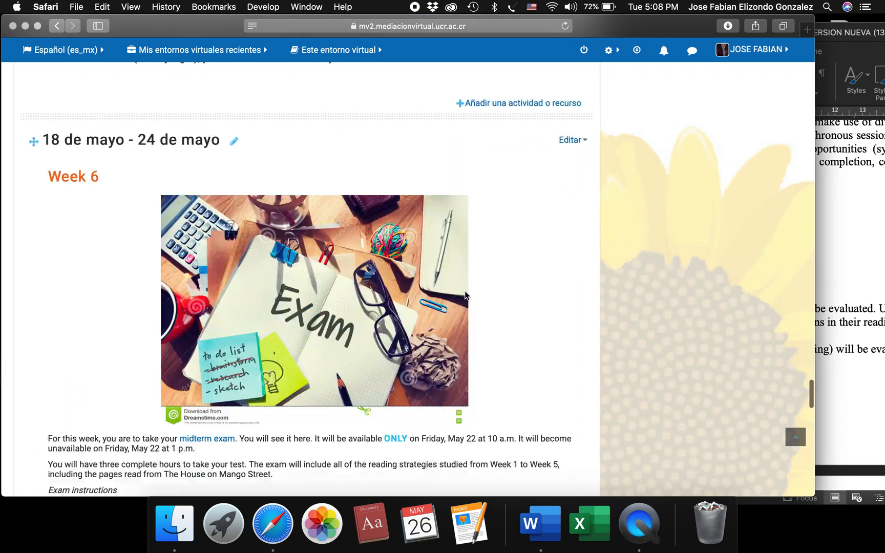
scroll(465, 295, down, 15)
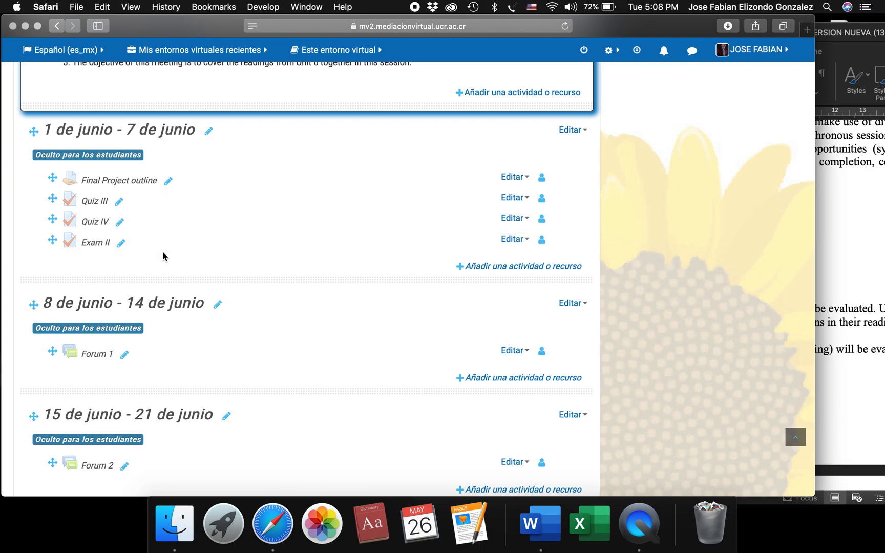
Open the course's Configuración del Libro de Calificaciones and locate the new Quiz III, Quiz IV and Exam II items outside the categories.
scroll(734, 191, up, 15)
scroll(735, 193, up, 15)
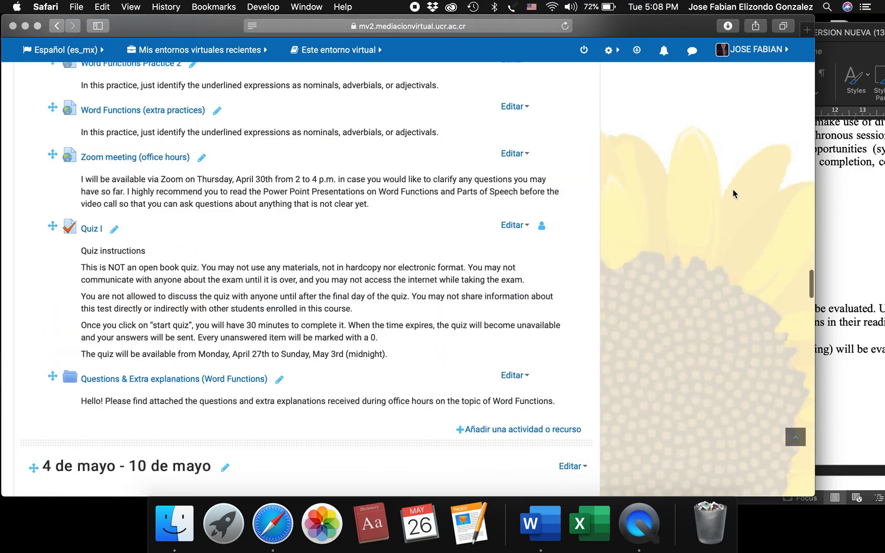
scroll(748, 153, down, 5)
click(734, 109)
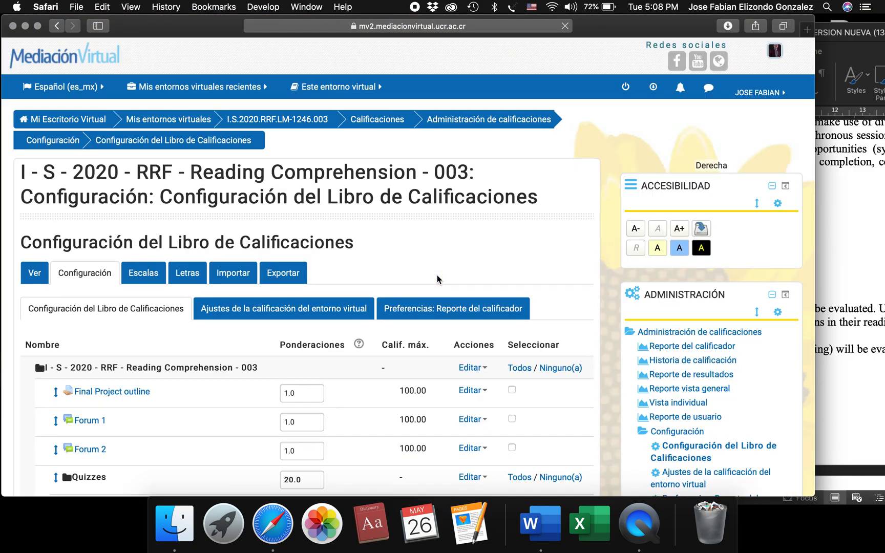
scroll(333, 454, down, 5)
scroll(333, 453, down, 5)
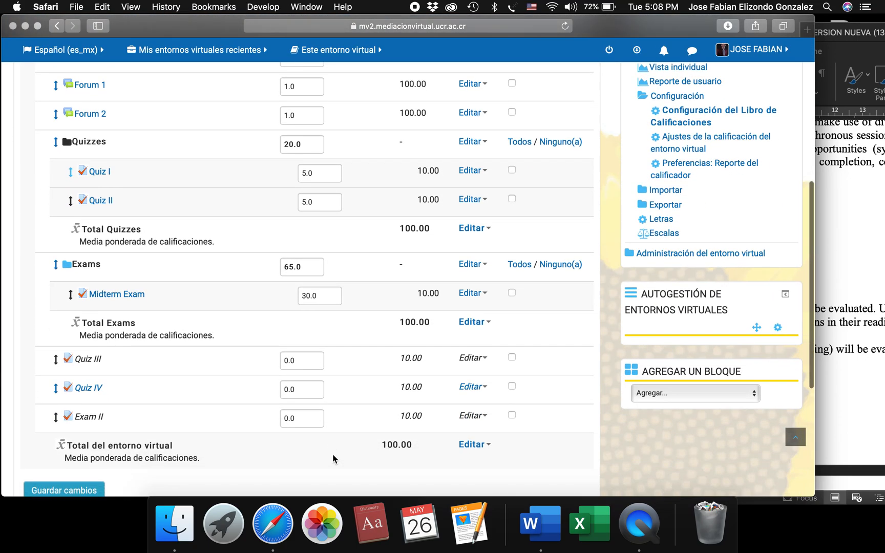
scroll(332, 454, up, 1)
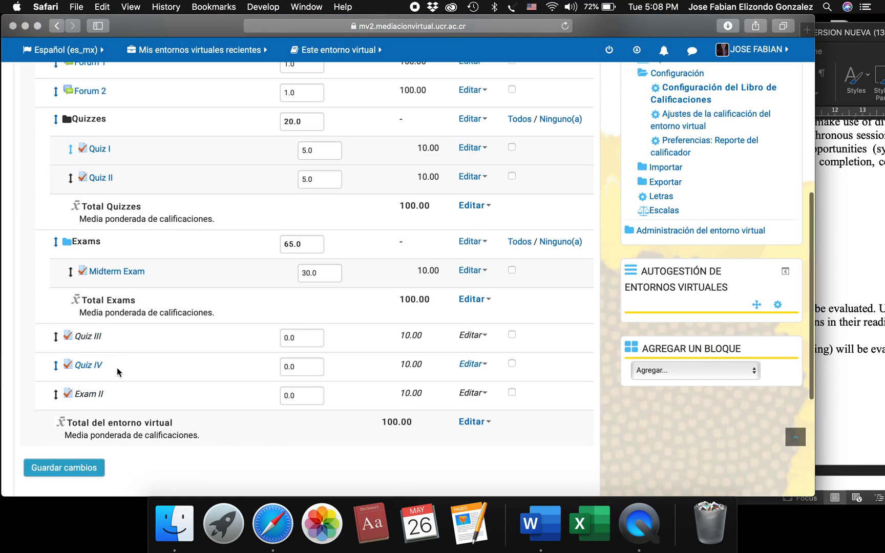
scroll(117, 367, up, 1)
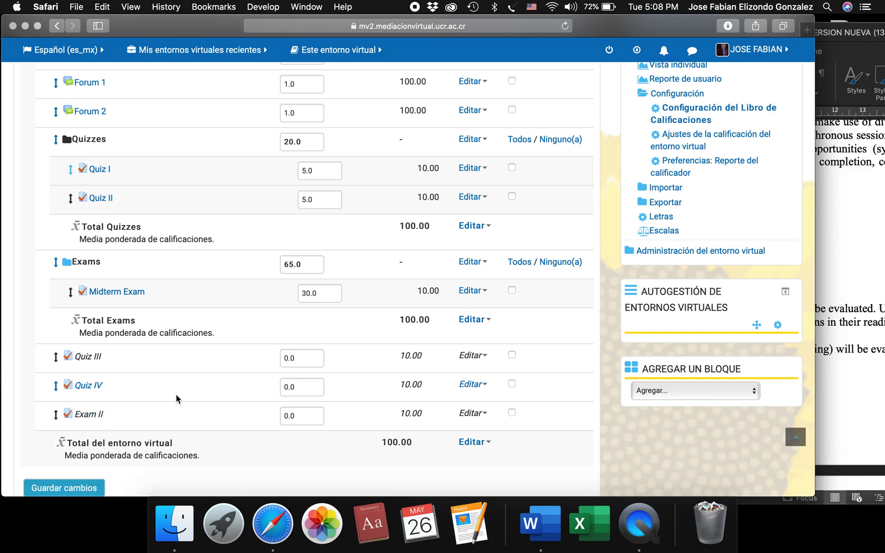
scroll(175, 394, up, 1)
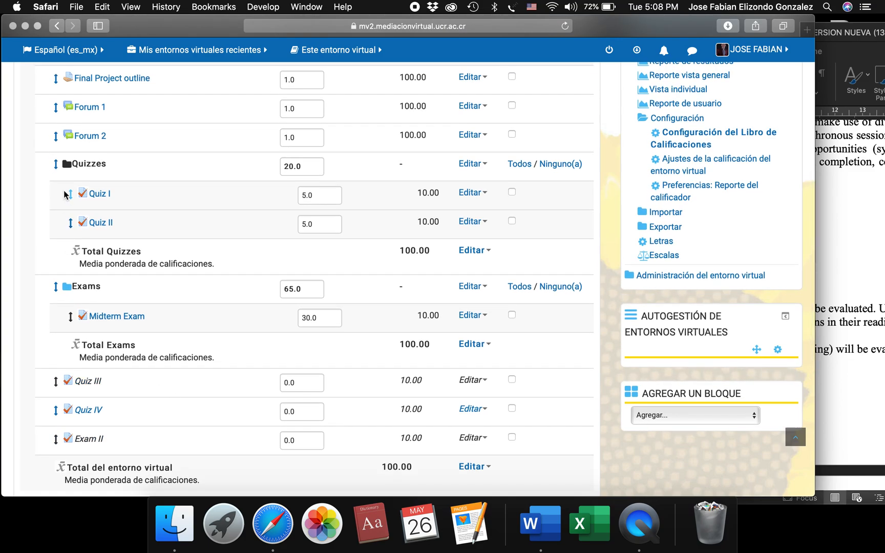
Select Quiz III and Quiz IV, move them into the Quizzes category and continue past the grade recalculation.
scroll(154, 328, down, 1)
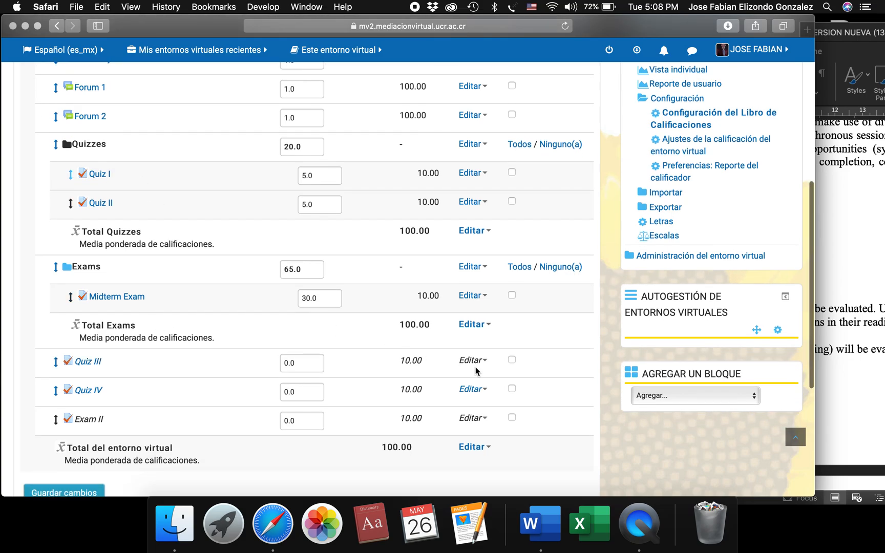
click(512, 360)
click(511, 390)
scroll(511, 391, down, 2)
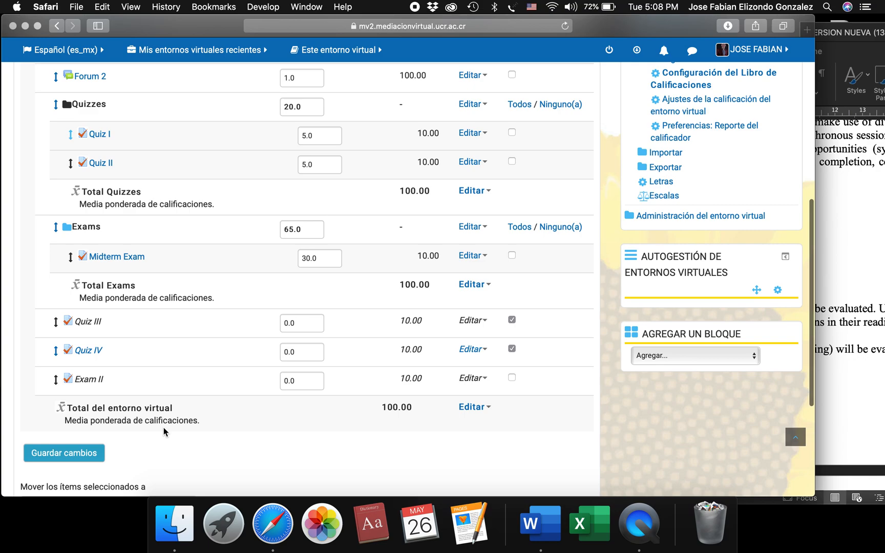
scroll(163, 427, down, 5)
click(116, 392)
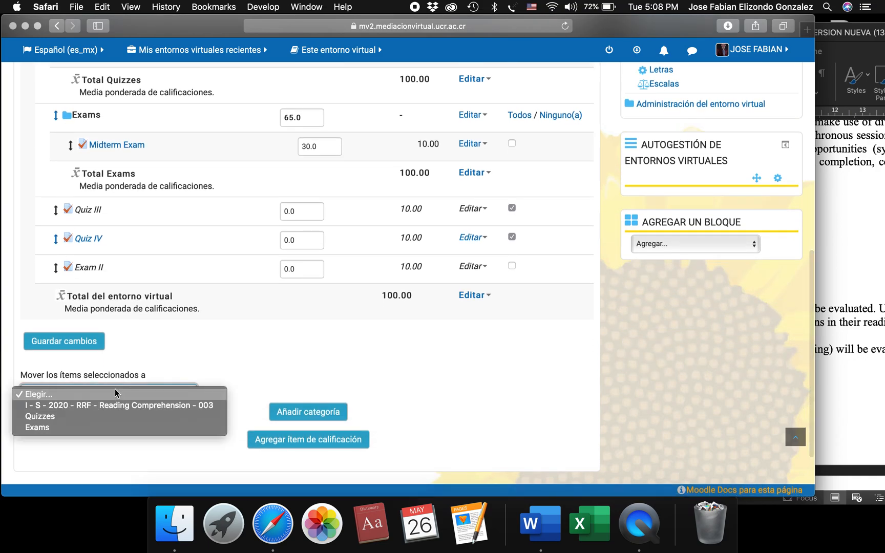
click(56, 417)
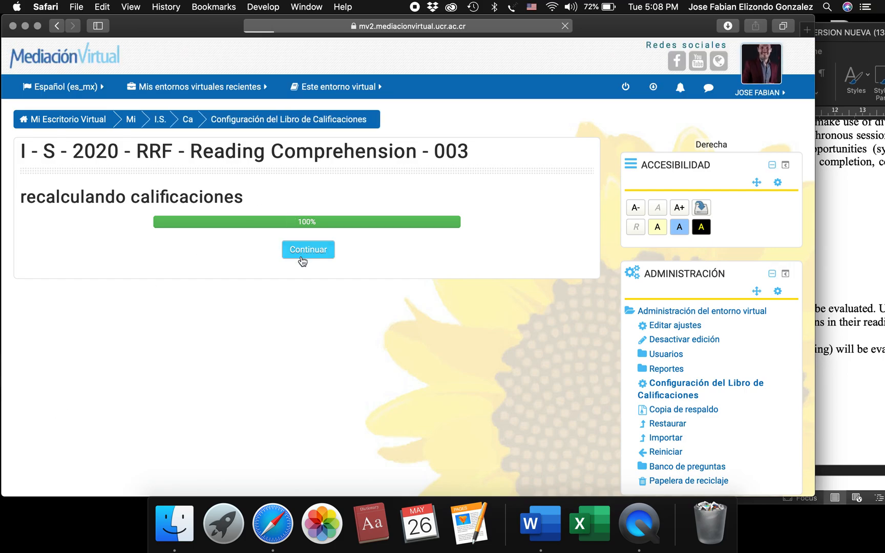
click(307, 249)
Set Quiz III's weight in the Quizzes category to 5, save it and continue past the grade recalculation.
scroll(325, 435, down, 5)
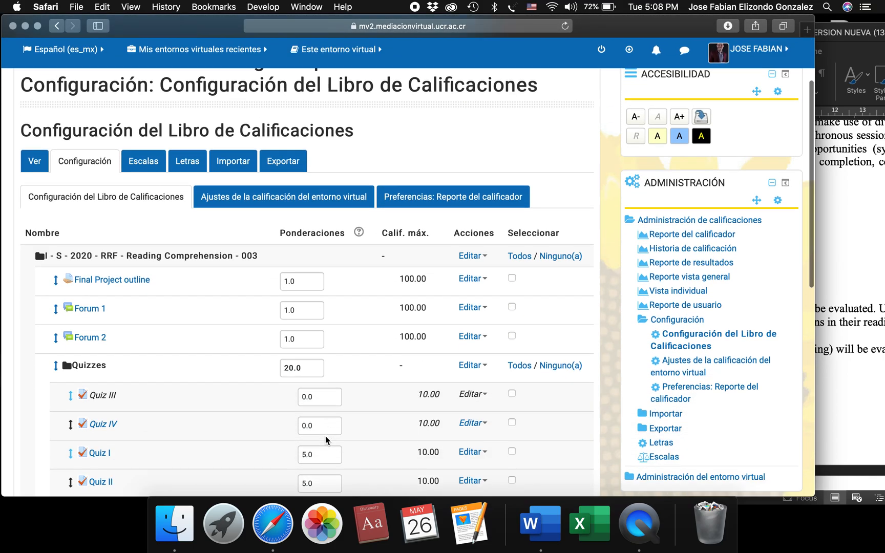
scroll(324, 435, down, 1)
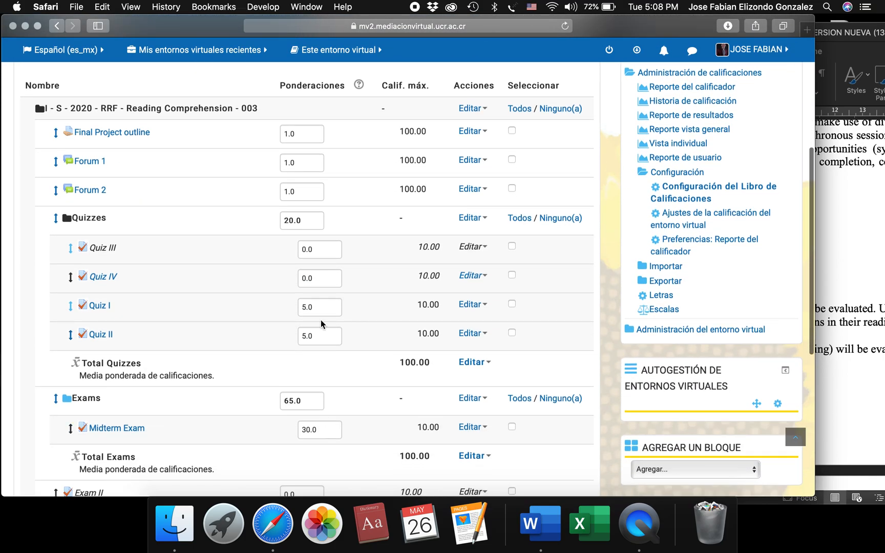
double_click(310, 249)
text(5)
key(Return)
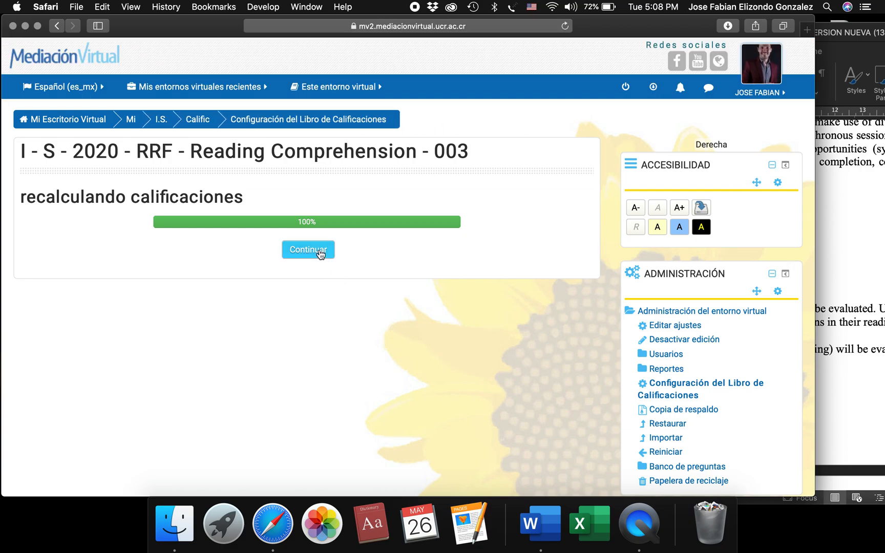
click(318, 251)
Set Quiz IV's weight in the Quizzes category to 5, save it and continue past the grade recalculation.
click(825, 298)
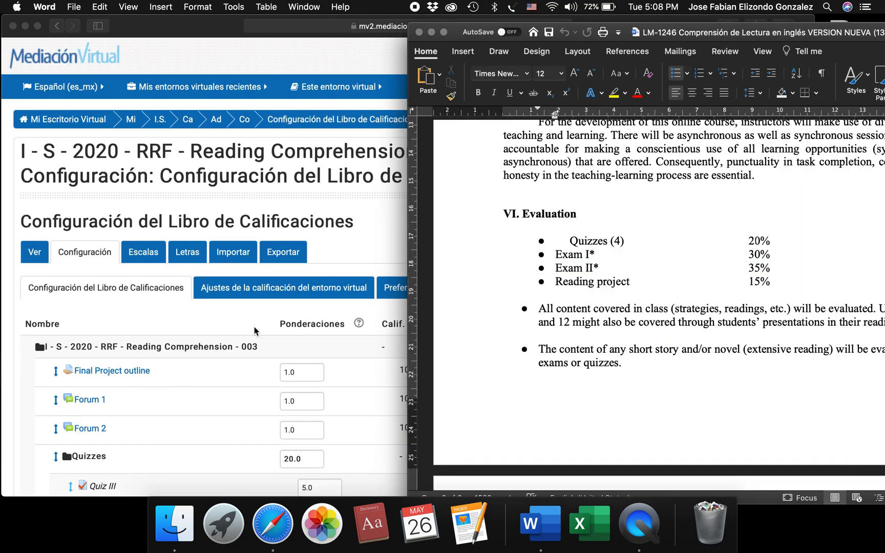
click(255, 331)
scroll(254, 331, down, 5)
scroll(254, 331, down, 1)
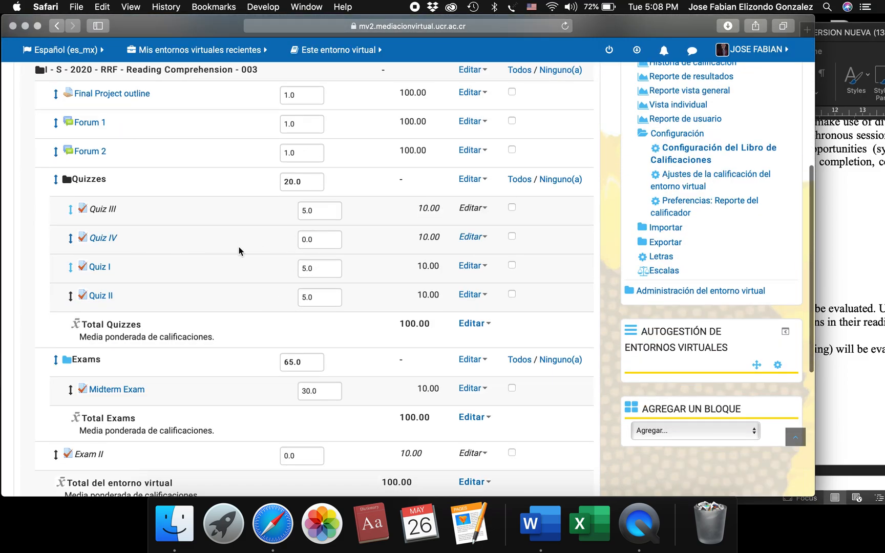
double_click(304, 241)
text(5)
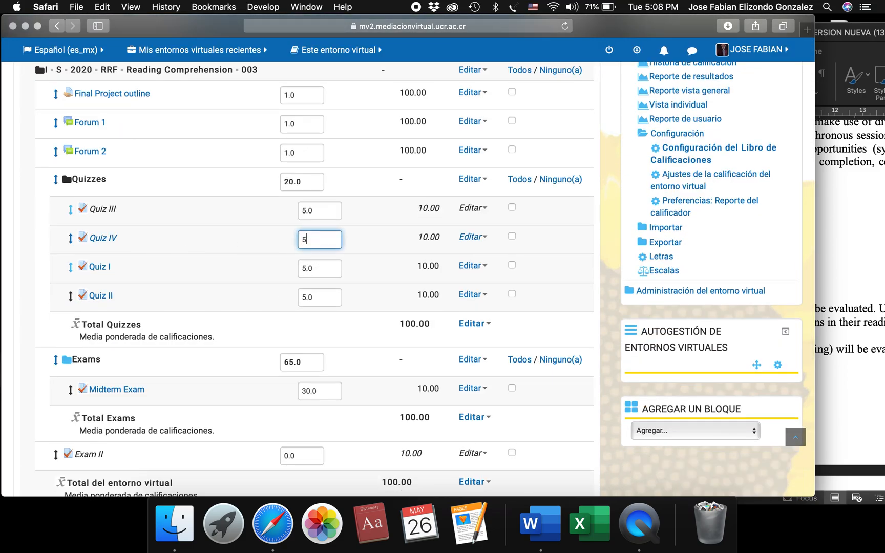
key(Return)
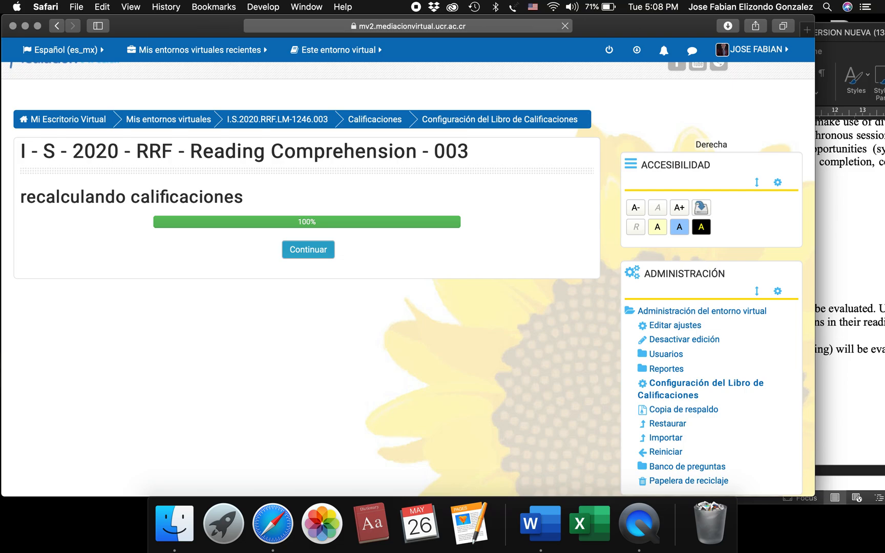
click(307, 251)
scroll(369, 439, down, 10)
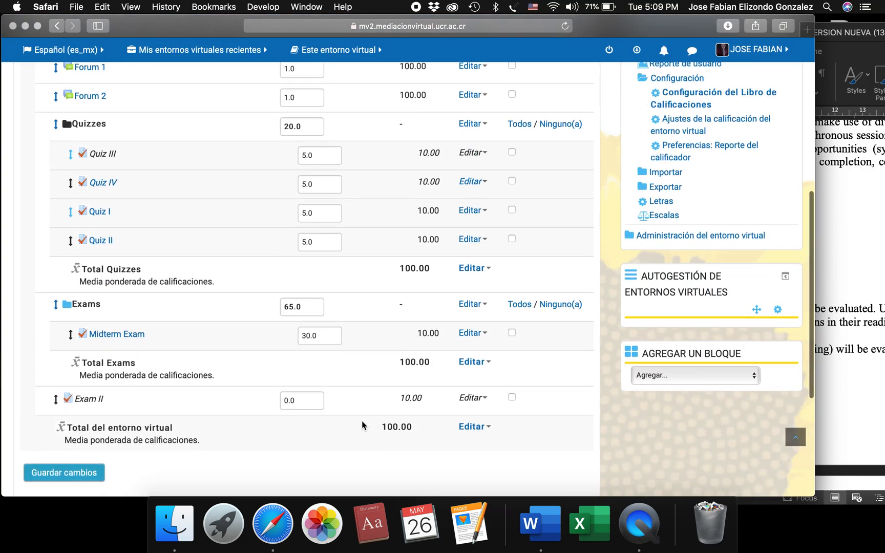
Select Exam II, move it into the Exams category and continue past the grade recalculation.
scroll(361, 420, up, 2)
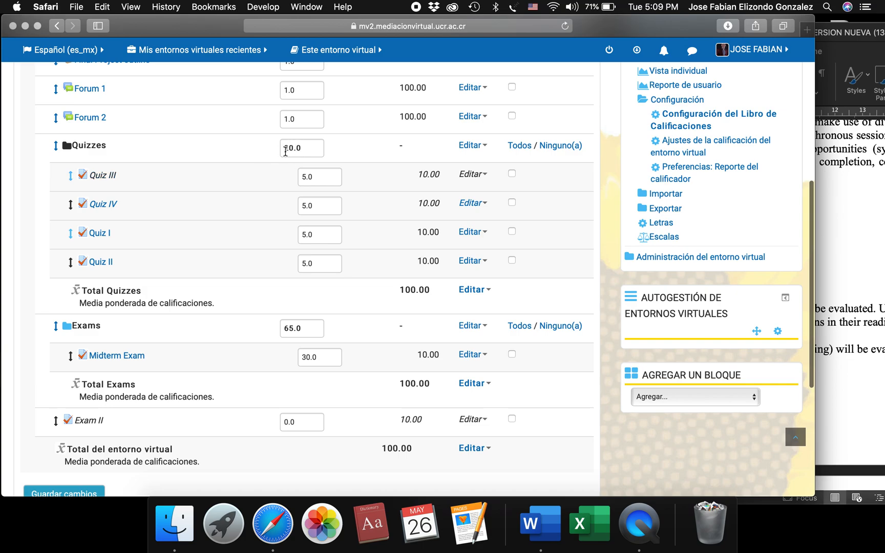
scroll(344, 330, down, 5)
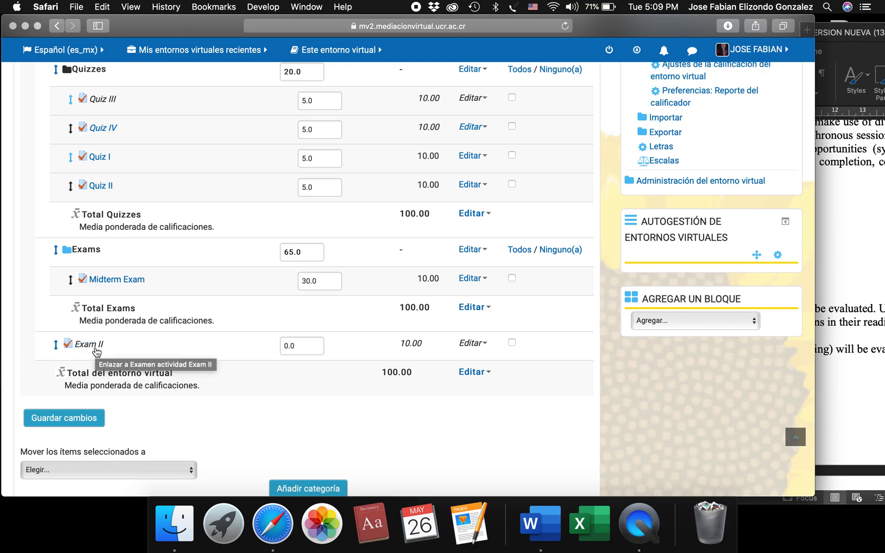
scroll(261, 358, down, 1)
click(300, 326)
click(511, 325)
scroll(272, 412, down, 1)
scroll(271, 412, down, 2)
click(148, 405)
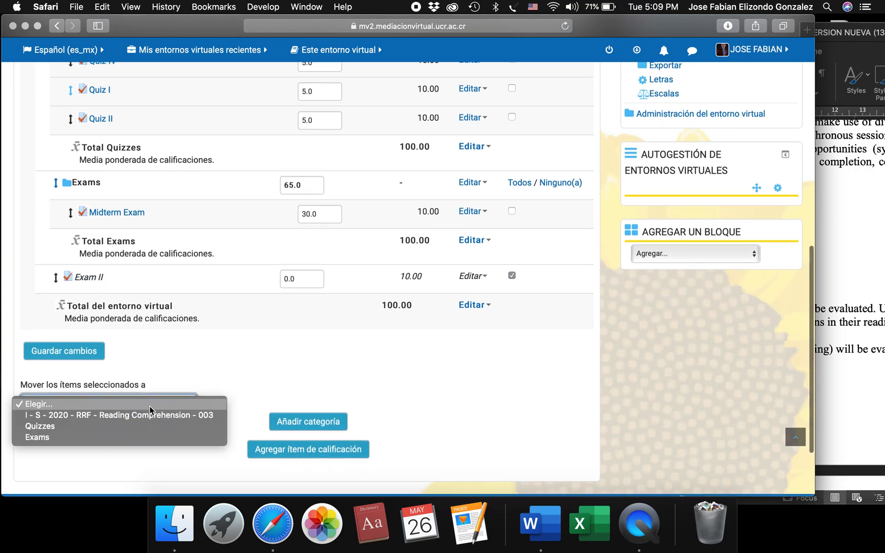
click(48, 438)
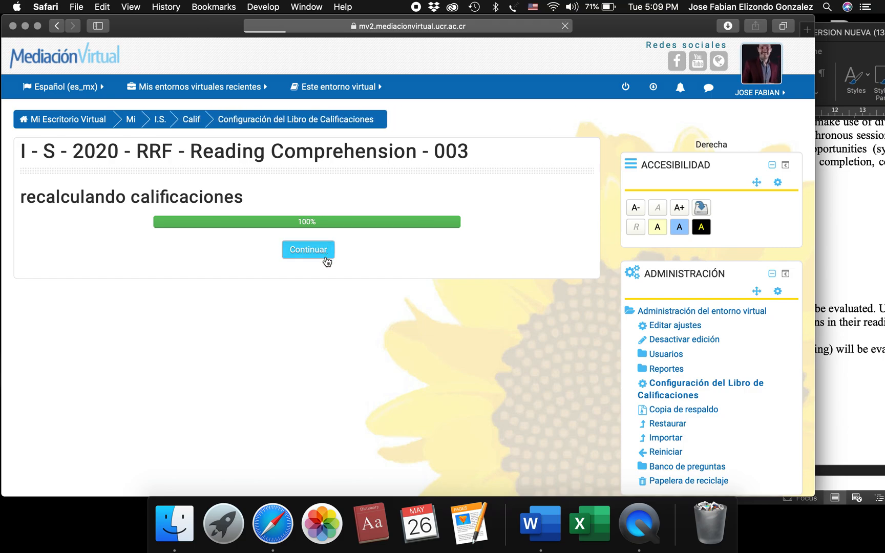
click(325, 258)
Set Exam II's weight in the Exams category to 35 per the Word syllabus, save it and continue past the grade recalculation.
scroll(234, 460, down, 10)
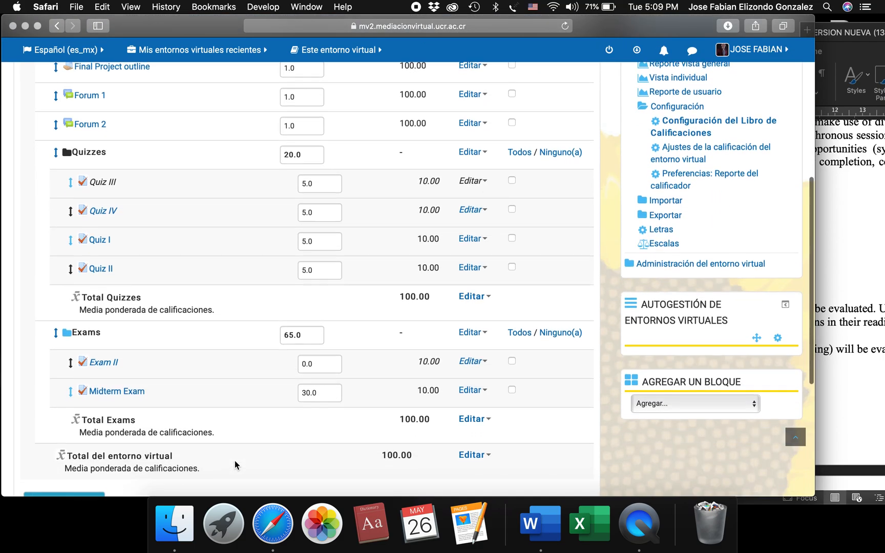
scroll(235, 461, down, 1)
scroll(251, 440, up, 1)
click(853, 271)
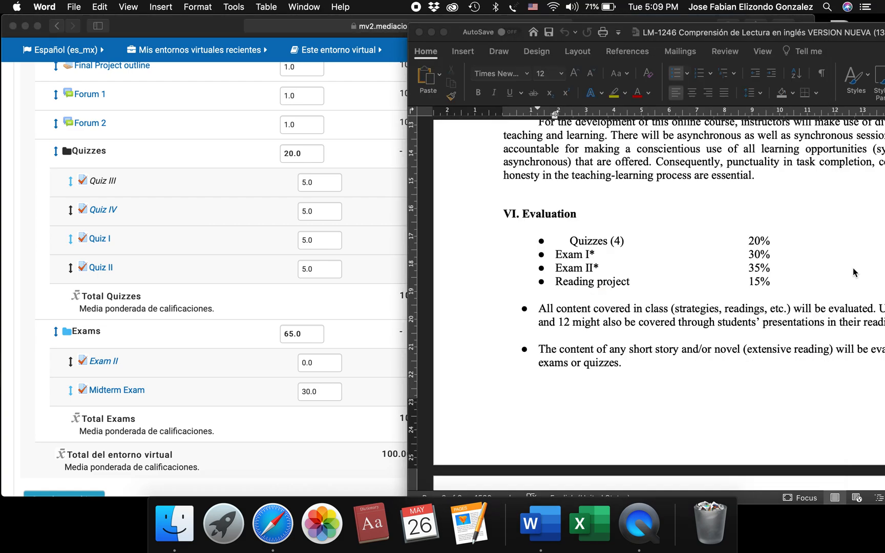
double_click(756, 267)
click(378, 368)
double_click(308, 365)
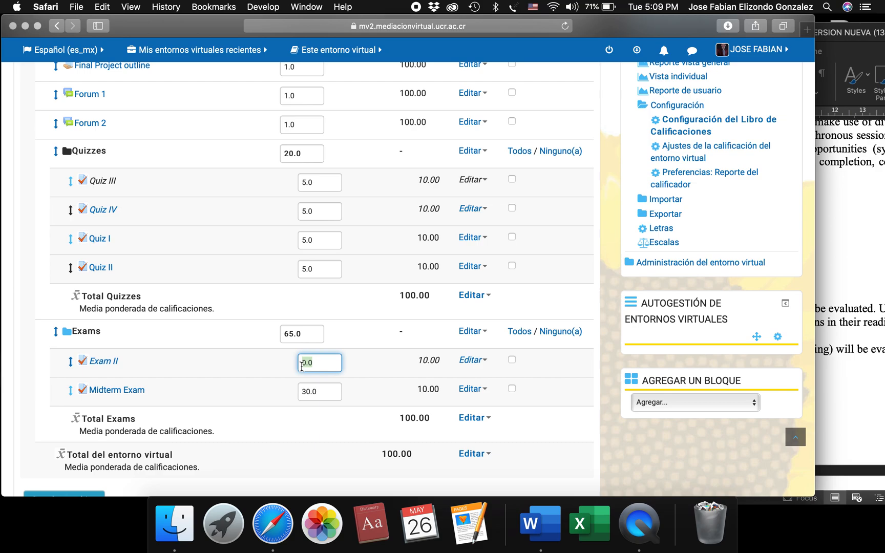
text(35)
key(Return)
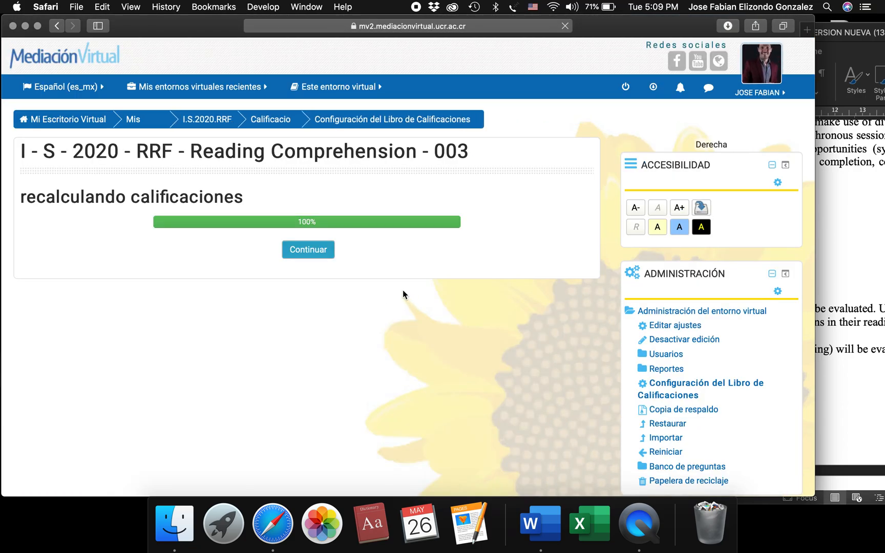
click(309, 250)
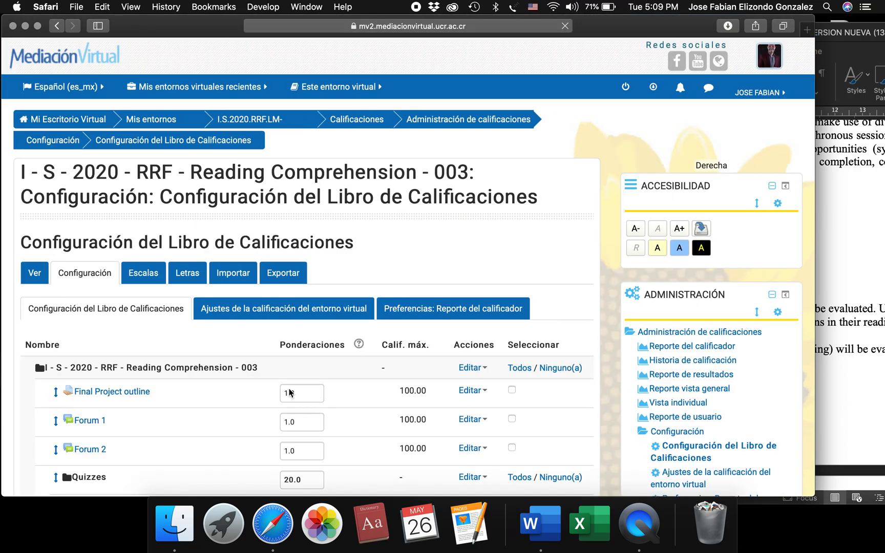
Compare the gradebook items with the evaluation list in the Word syllabus, looking for an entry for the Reading project.
scroll(284, 400, down, 6)
scroll(140, 369, down, 3)
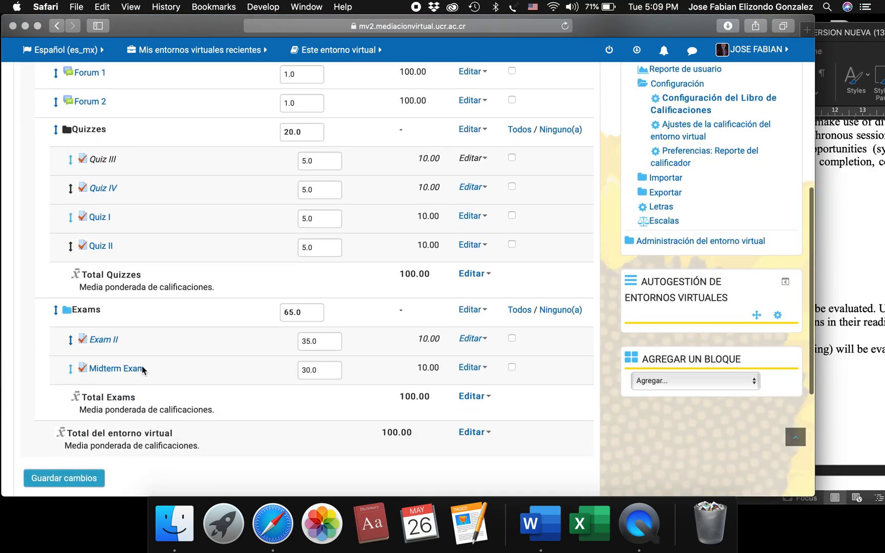
click(881, 262)
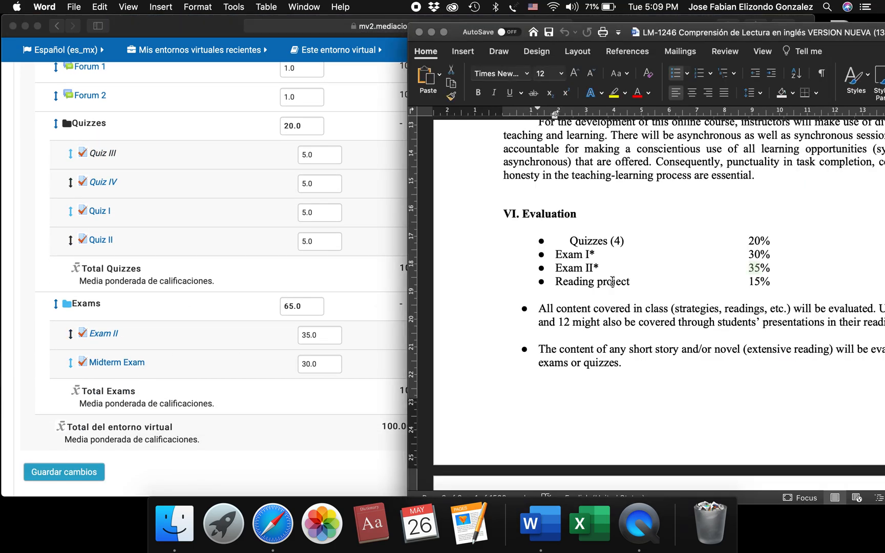
scroll(612, 282, down, 1)
triple_click(584, 264)
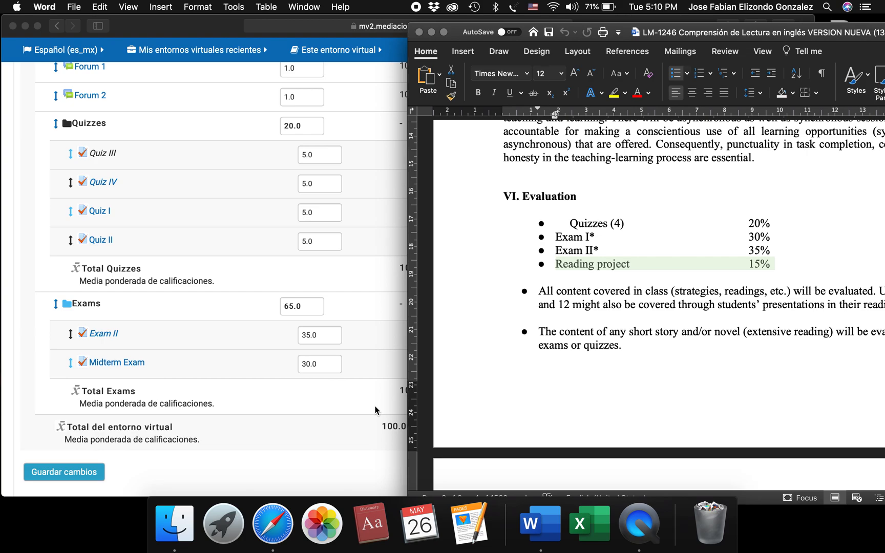
click(342, 407)
scroll(342, 407, down, 2)
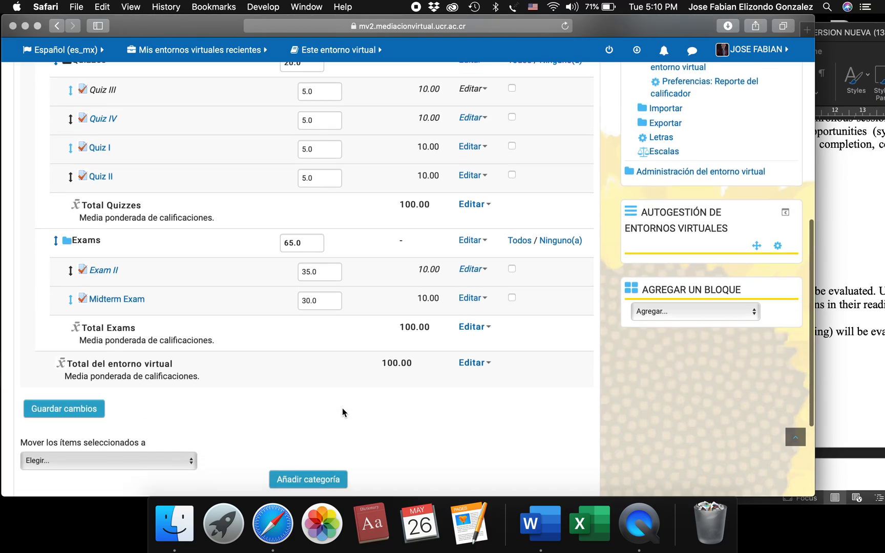
scroll(342, 408, up, 3)
scroll(342, 408, up, 2)
scroll(342, 407, up, 5)
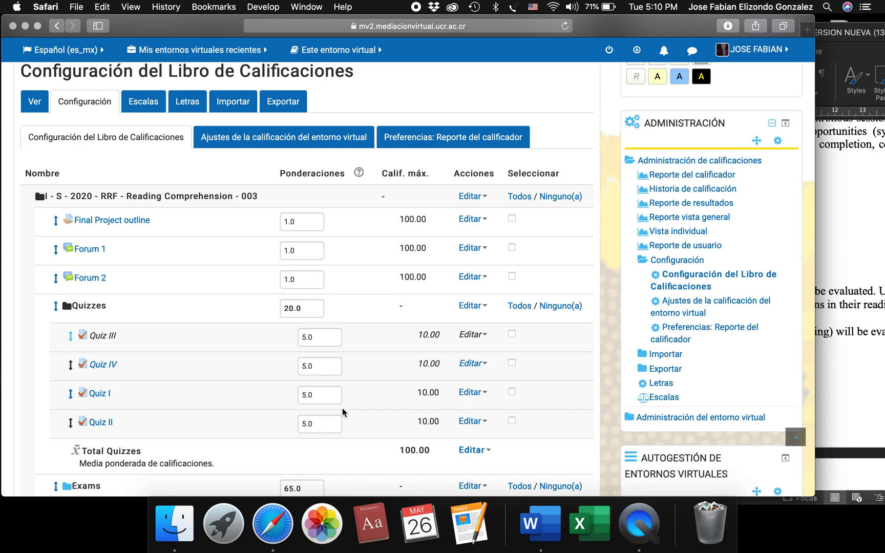
scroll(342, 407, down, 10)
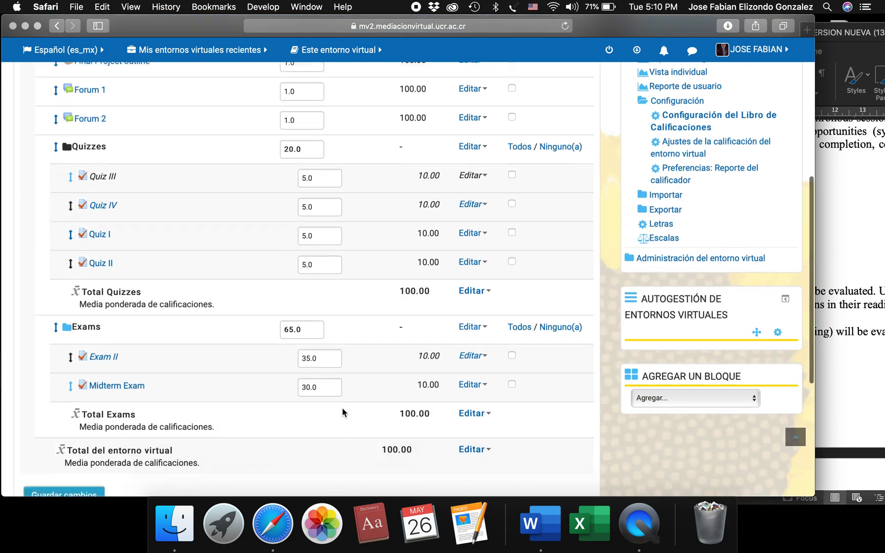
scroll(342, 412, down, 2)
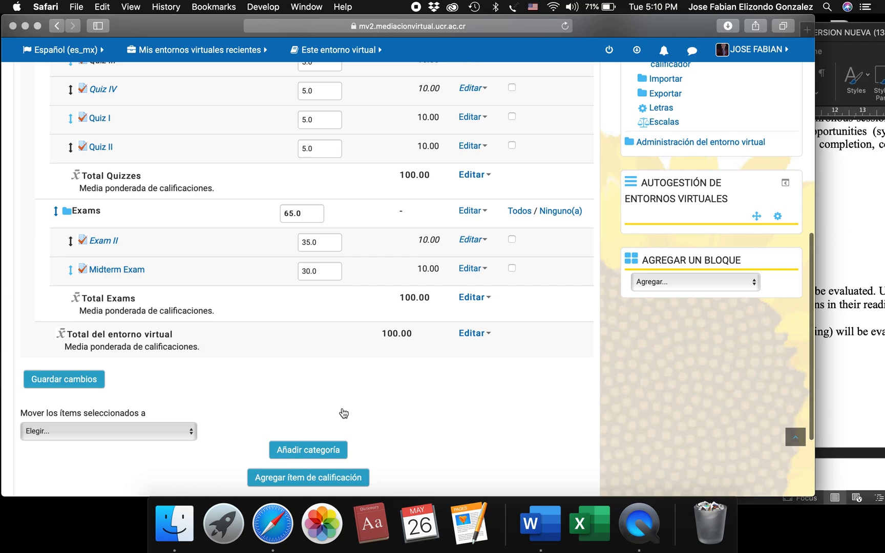
scroll(343, 414, down, 2)
scroll(389, 416, down, 2)
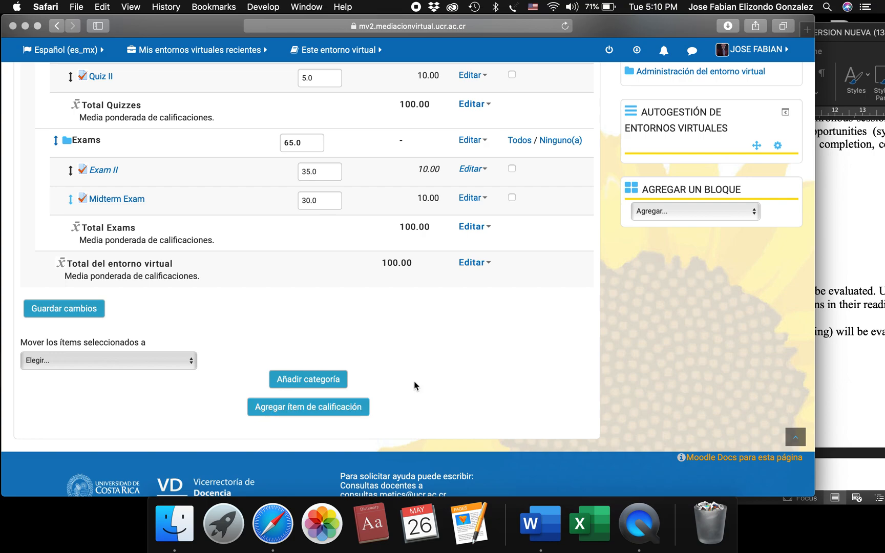
Start a new grade item in the gradebook and copy the name "Reading project" from the Word syllabus.
click(321, 408)
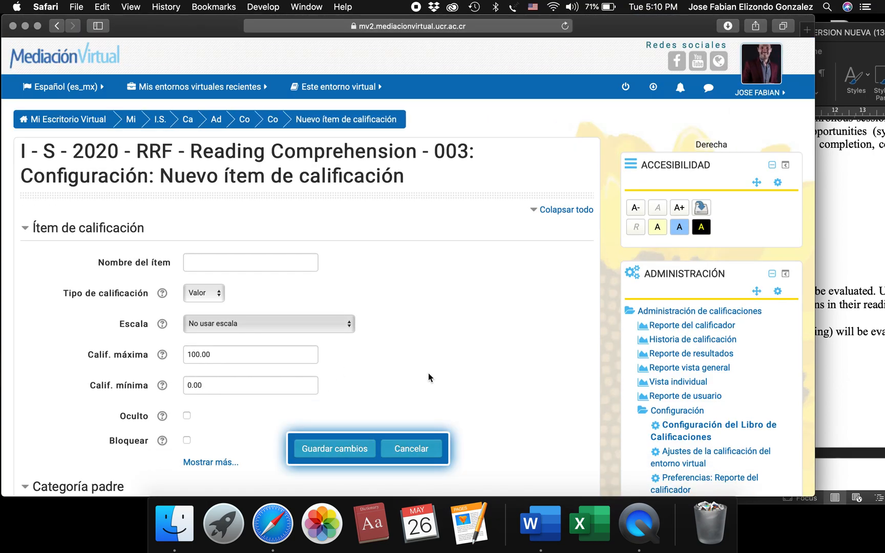
scroll(429, 377, down, 2)
click(236, 224)
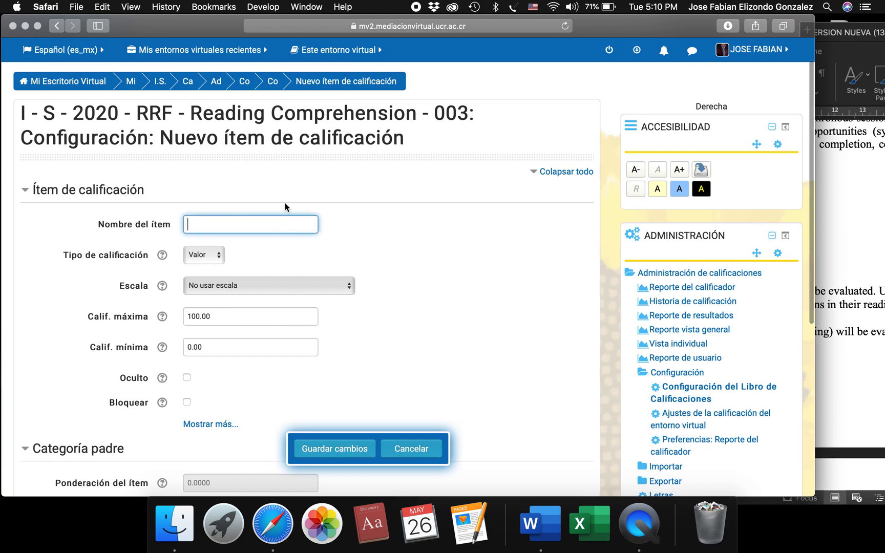
key(super+Tab)
drag(630, 264, 561, 267)
key(super+c)
Name the new grade item "Reading project" with the copied text, save it and continue past the grade recalculation.
click(360, 248)
click(258, 219)
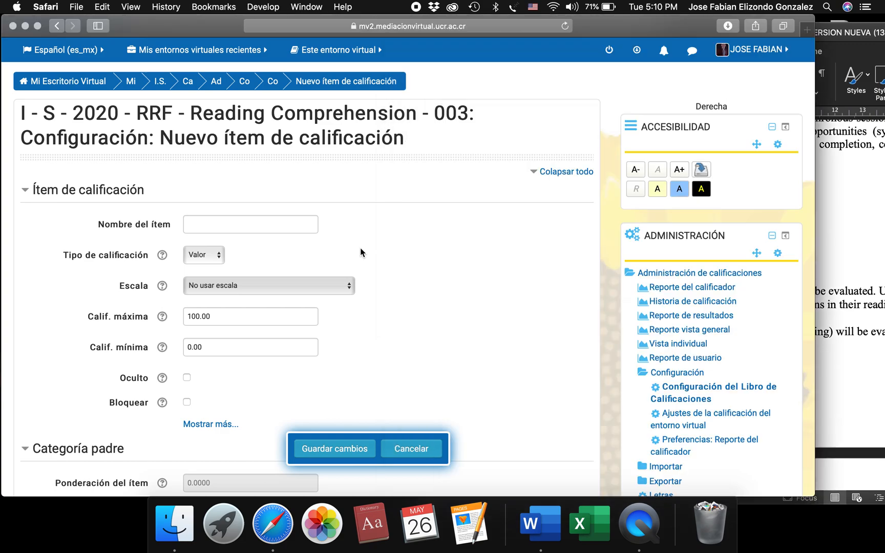
key(super+v)
click(198, 223)
key(BackSpace)
key(BackSpace)
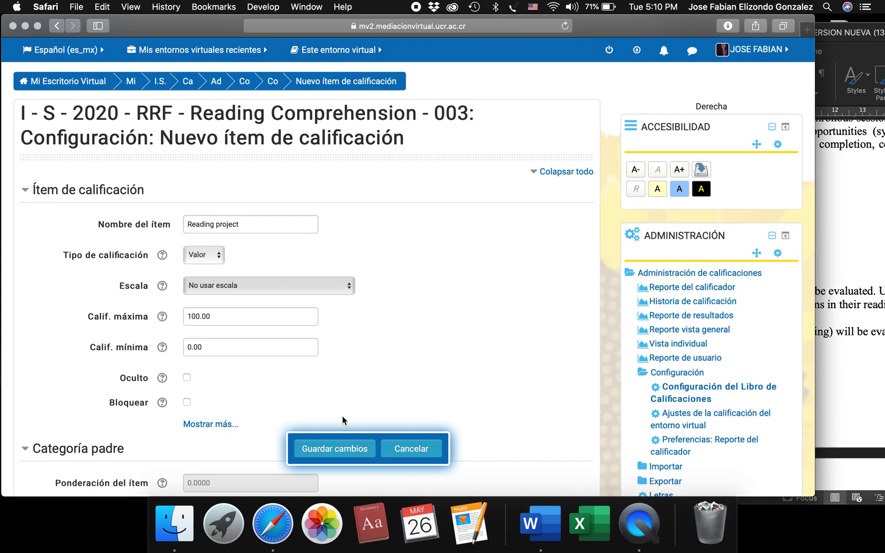
click(332, 449)
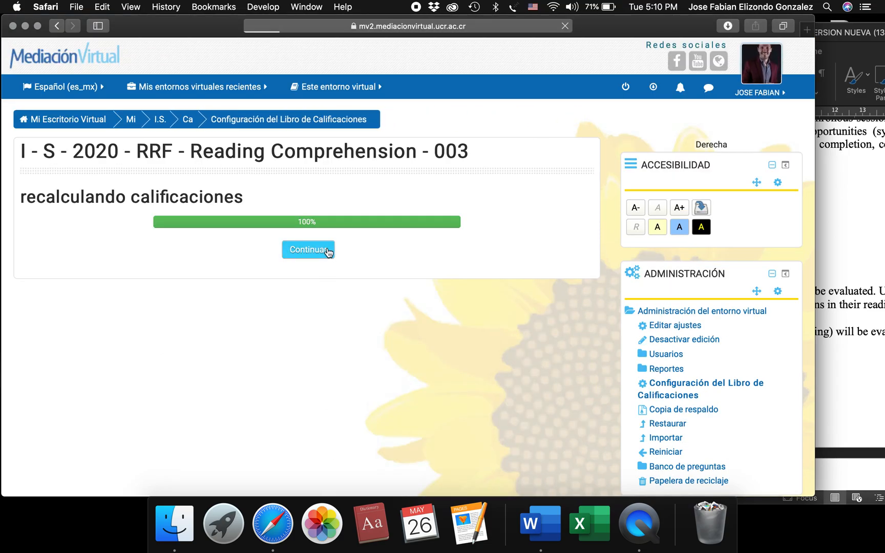
click(328, 251)
Set the Reading project's weight to 15 per the Word syllabus, save it and continue past the grade recalculation.
scroll(359, 416, down, 5)
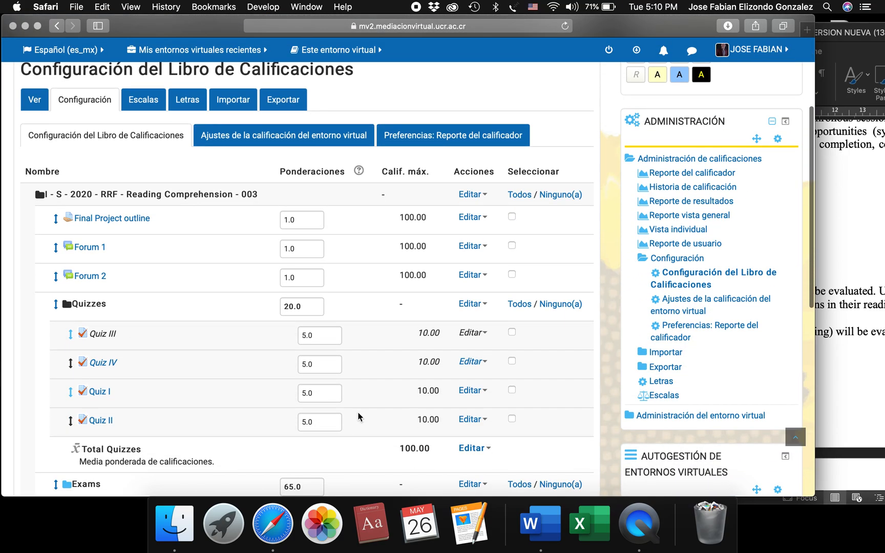
scroll(358, 416, down, 4)
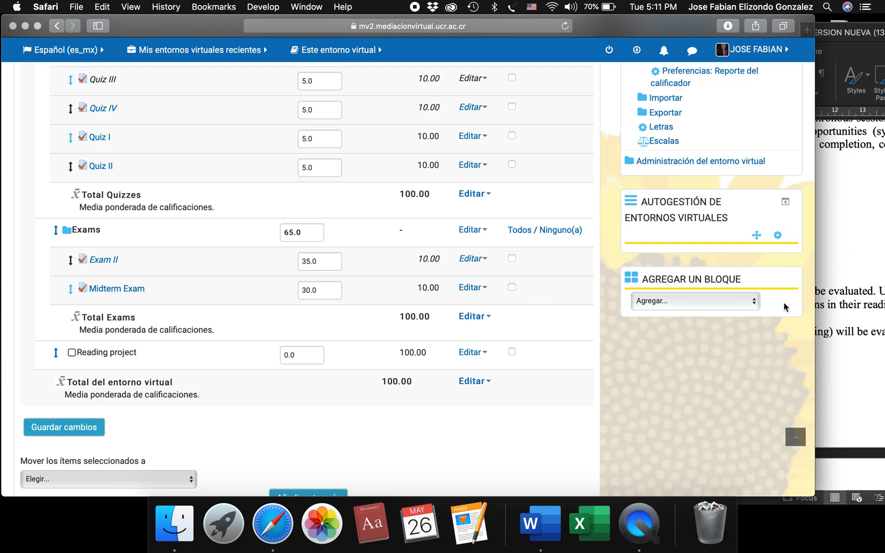
click(847, 311)
click(749, 263)
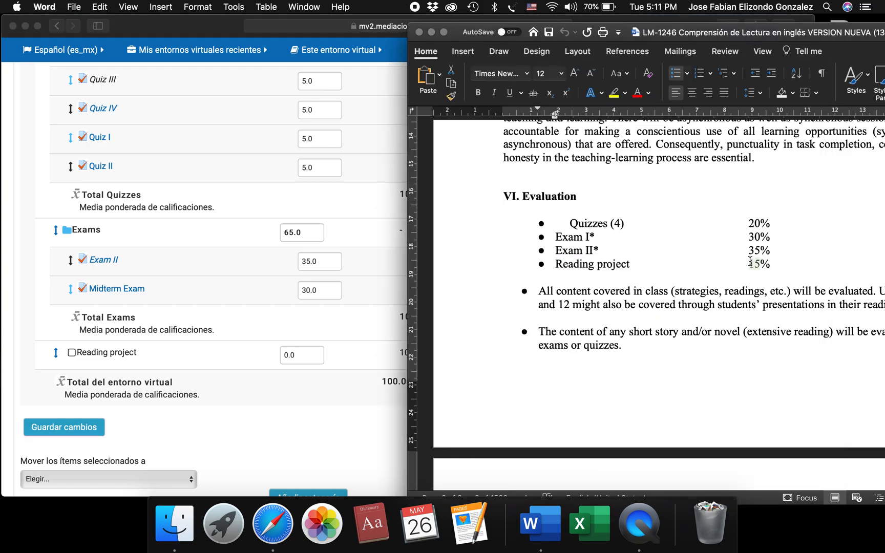
click(295, 355)
double_click(288, 355)
text(q5)
key(Return)
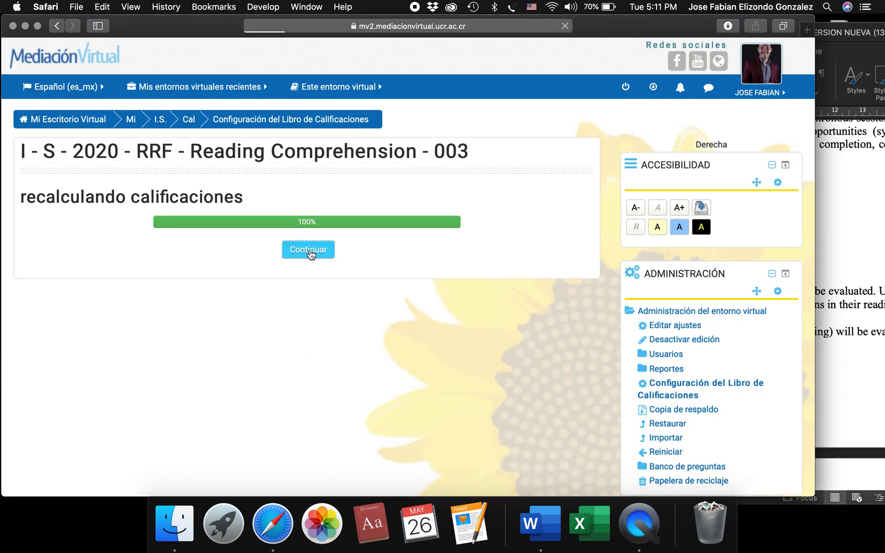
click(308, 251)
Check the gradebook's category and item weights against the syllabus percentages, including the uncategorized Final Project outline and forums.
scroll(204, 459, down, 5)
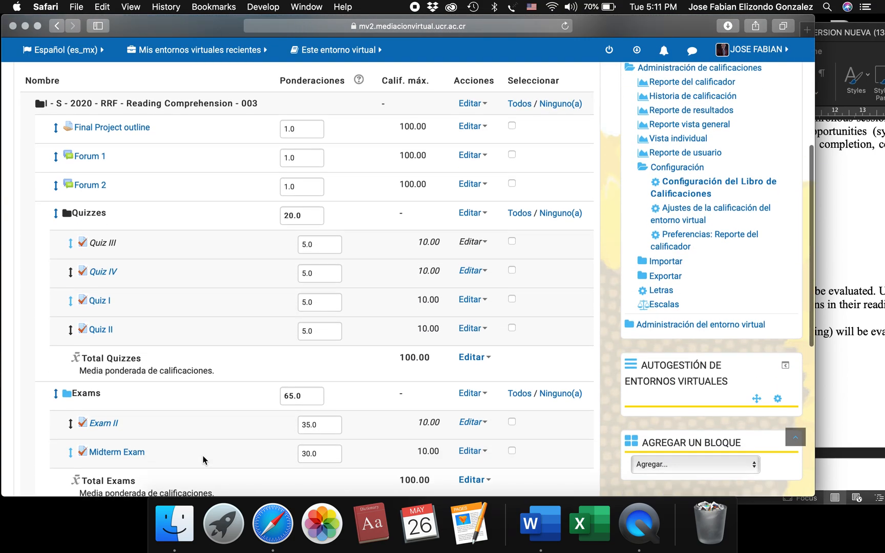
scroll(333, 344, up, 2)
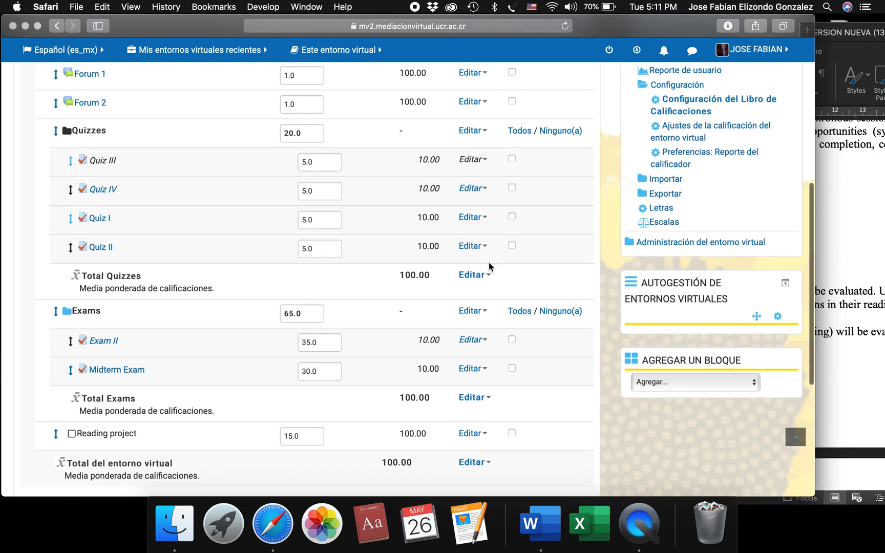
click(859, 257)
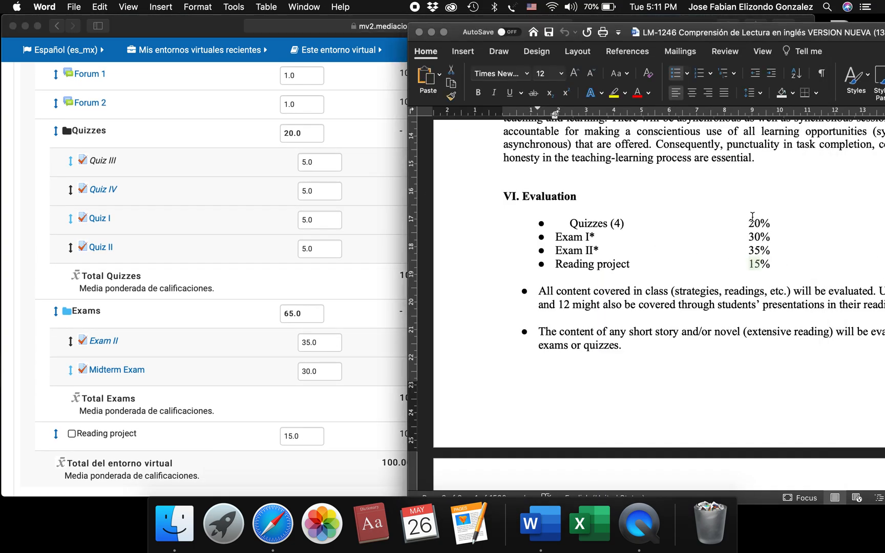
click(332, 272)
scroll(331, 271, up, 5)
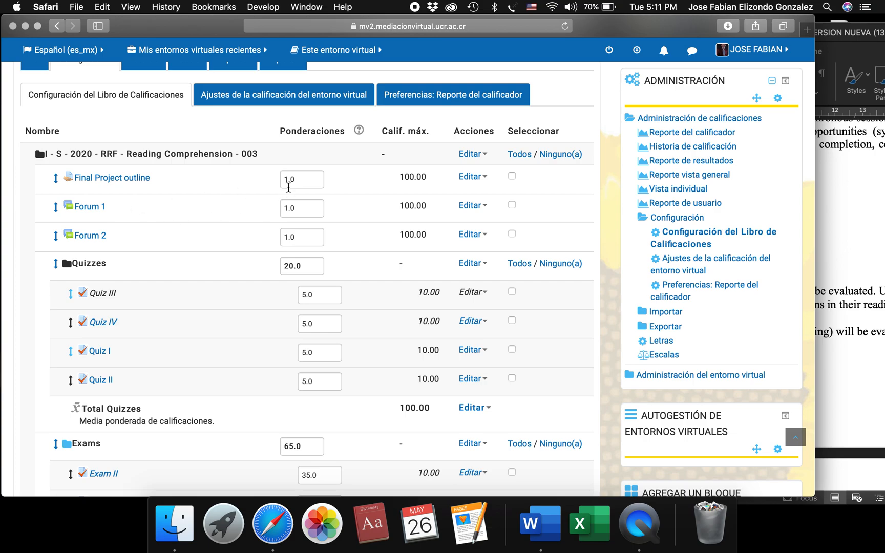
Set the Final Project outline's weight to 0, save it and continue past the grade recalculation.
drag(283, 179, 294, 181)
text(0)
key(Return)
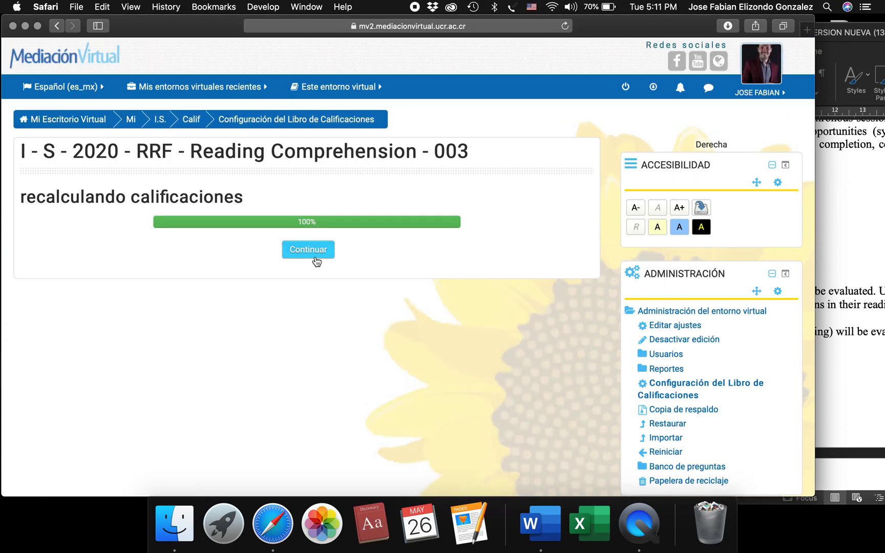
click(317, 261)
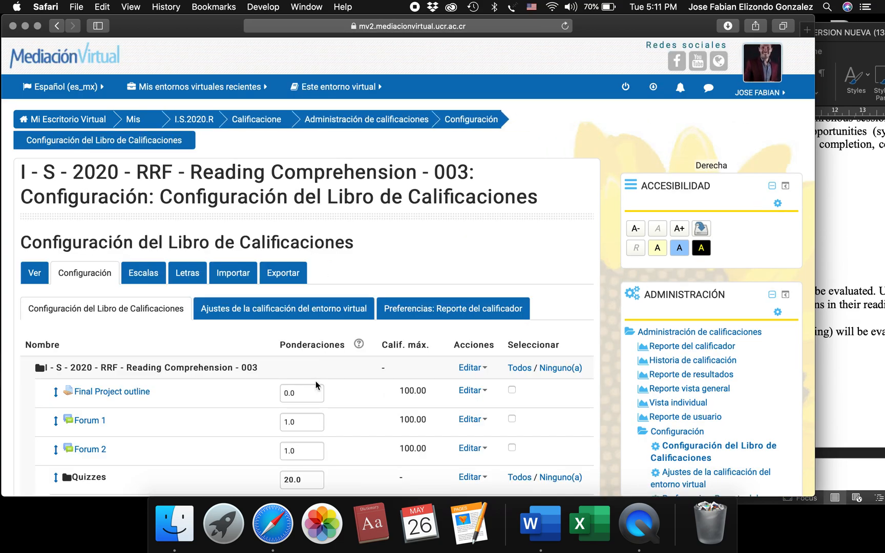
Set Forum 1's weight to 0, save it and continue past the grade recalculation.
scroll(292, 341, down, 5)
double_click(293, 347)
text(0)
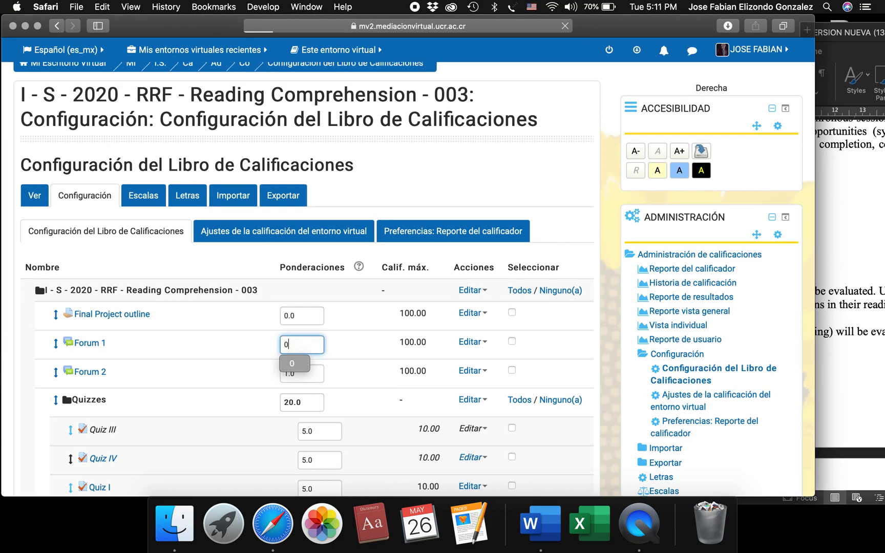
key(Return)
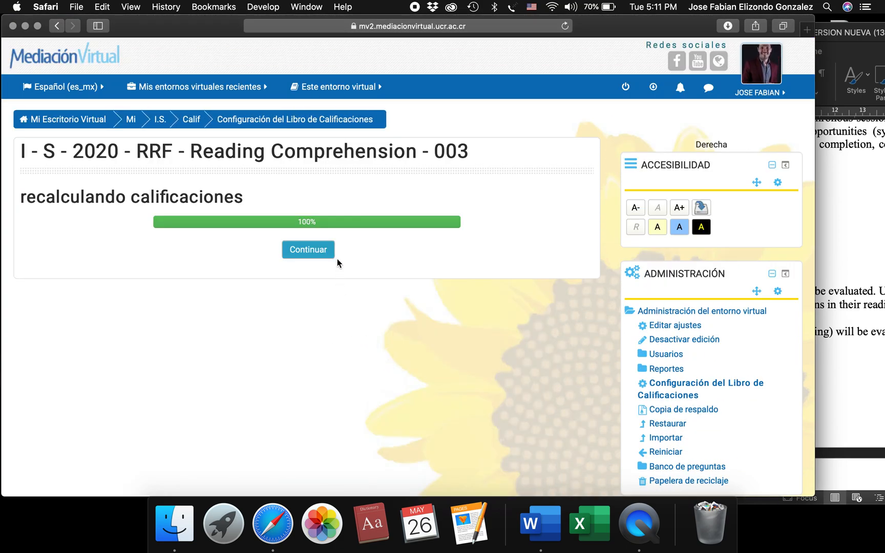
click(322, 255)
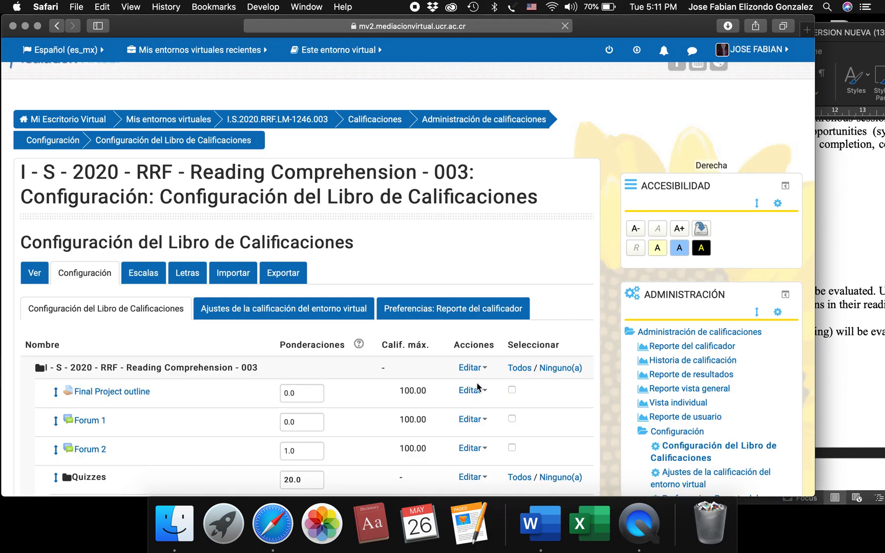
Set Forum 2's weight to 0, save it and continue past the grade recalculation.
scroll(397, 440, down, 3)
double_click(296, 320)
text(0)
key(Return)
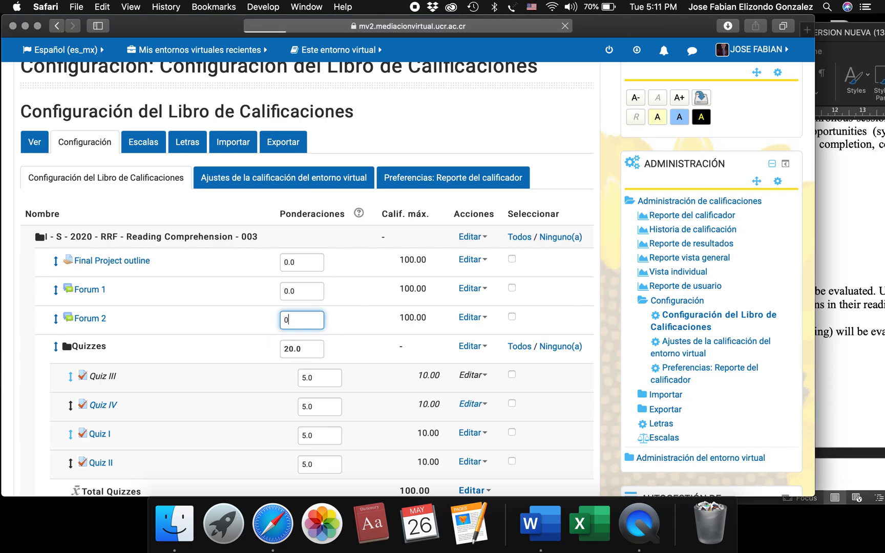
click(322, 252)
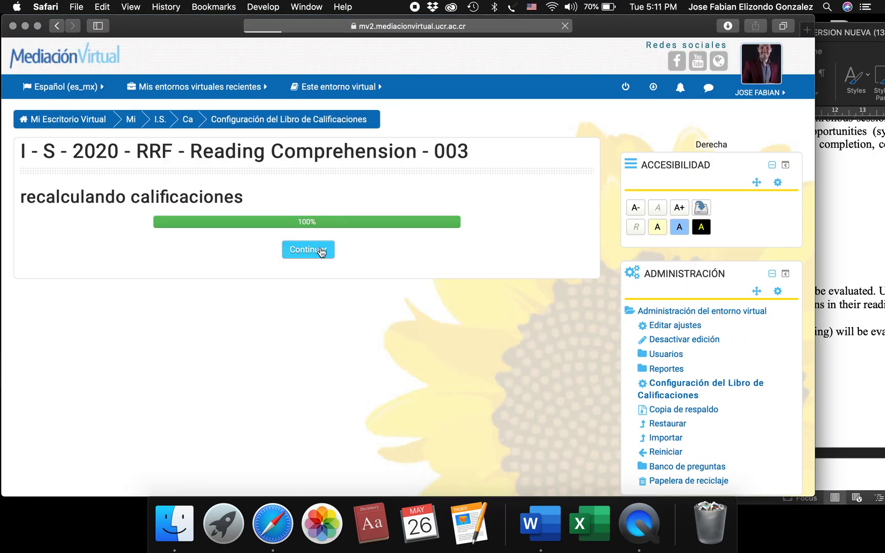
Review the weights of all items and categories in the gradebook setup, from the Final Project outline to the Reading project.
scroll(352, 415, down, 5)
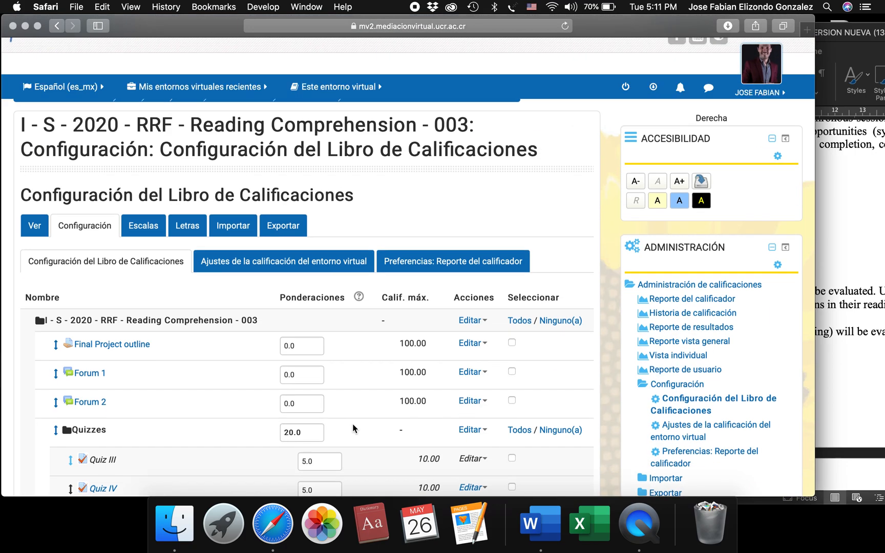
scroll(353, 424, down, 5)
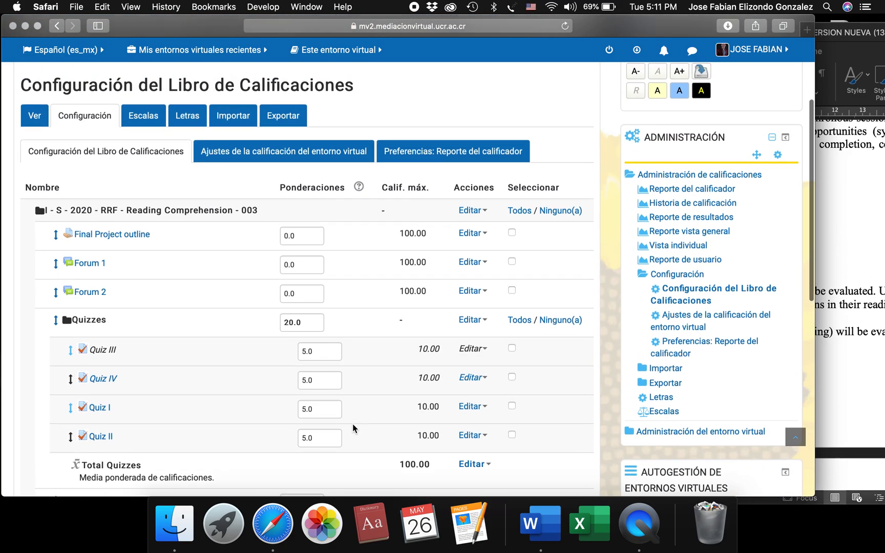
scroll(352, 424, down, 15)
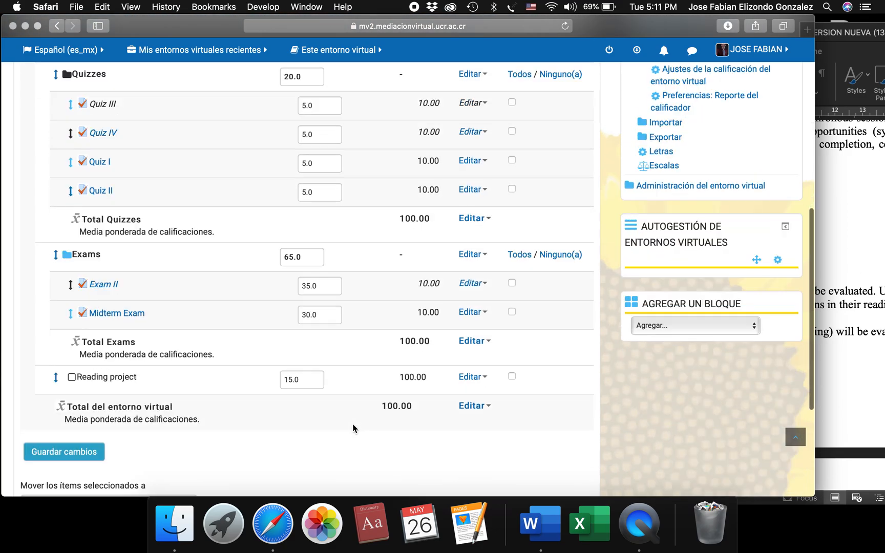
scroll(352, 424, up, 15)
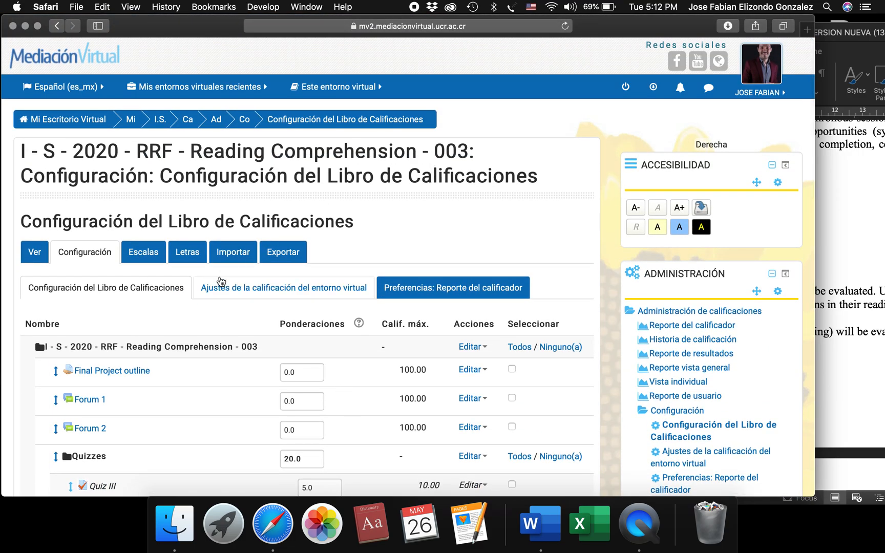
scroll(229, 291, down, 5)
scroll(229, 234, up, 5)
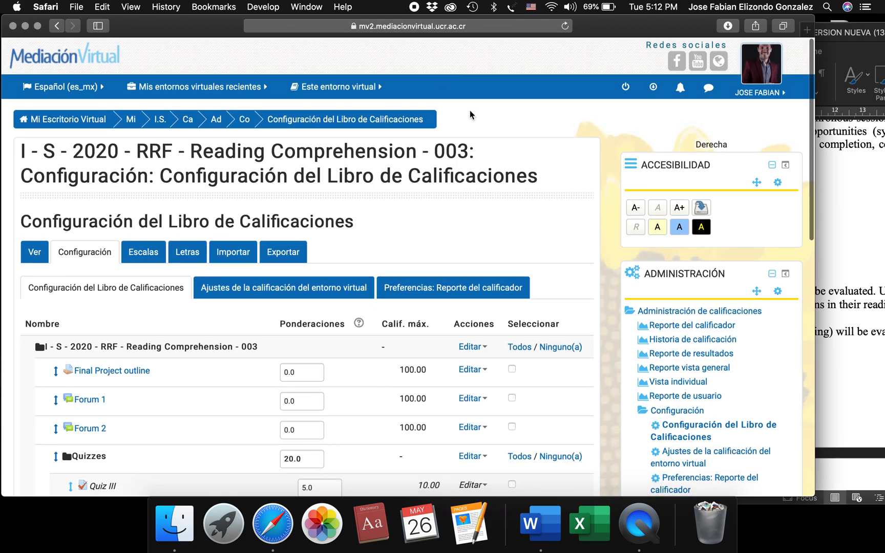
scroll(398, 368, down, 10)
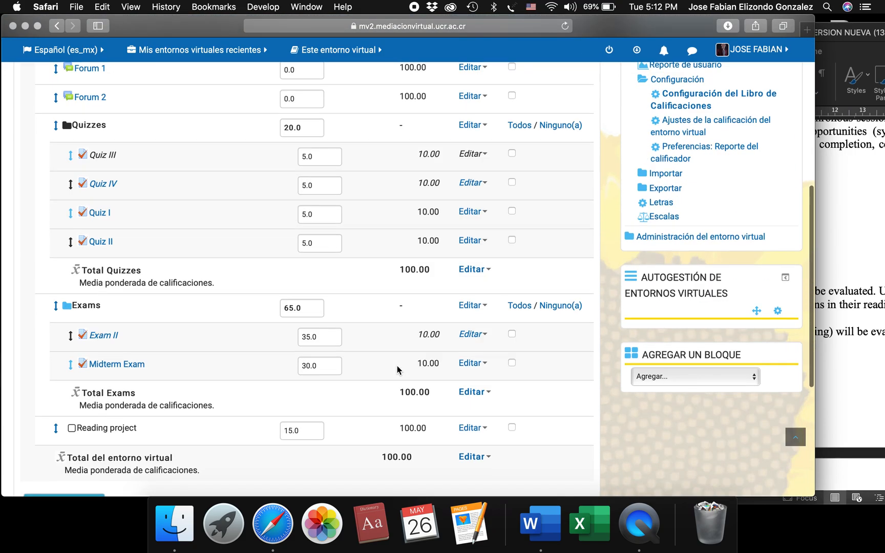
scroll(398, 369, up, 4)
scroll(397, 366, down, 5)
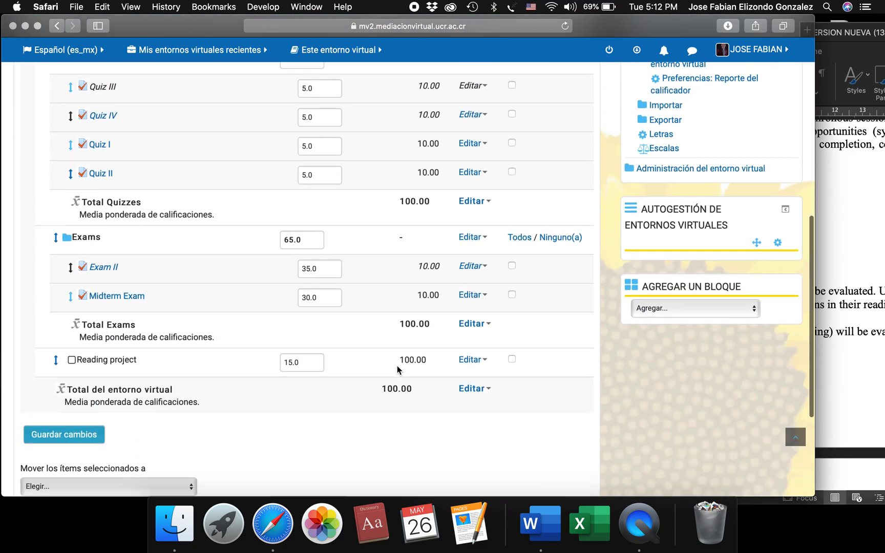
scroll(397, 365, up, 10)
Open the course's grader report and clear the first-name and last-name initial filters to list all participants.
click(333, 86)
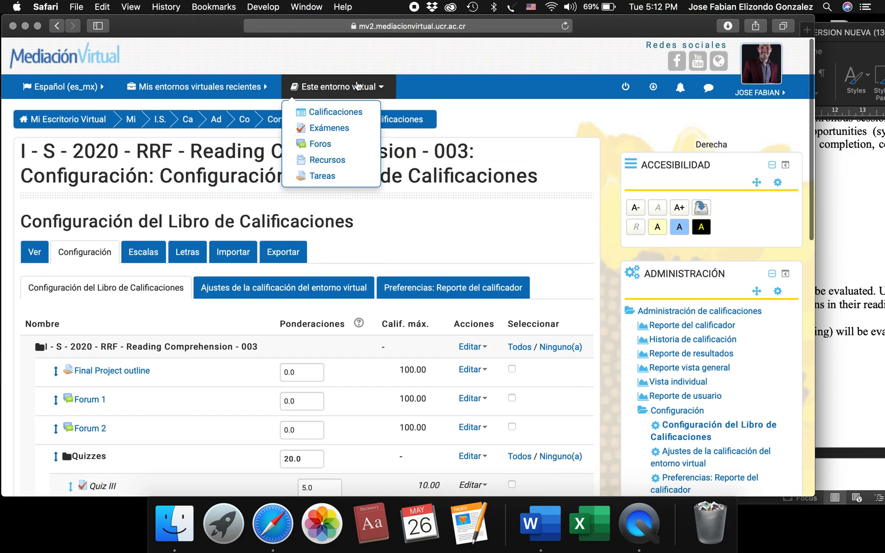
click(336, 112)
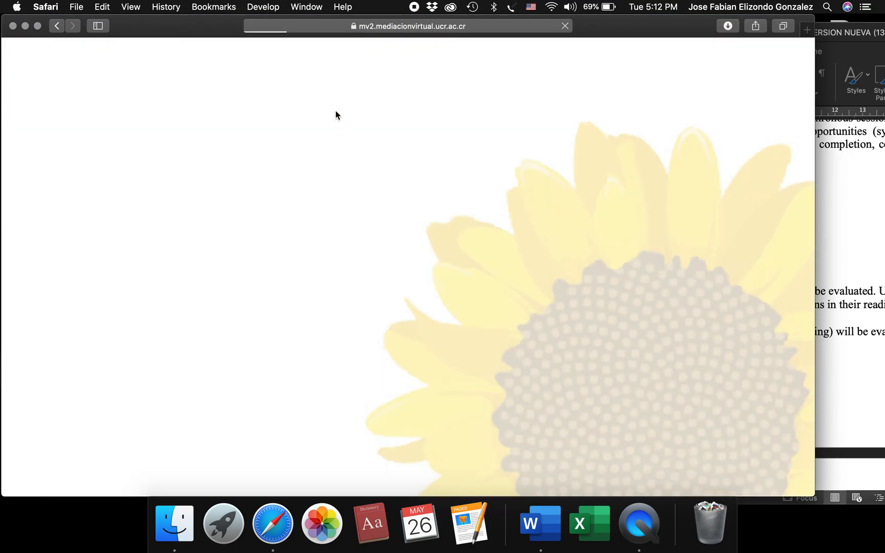
scroll(399, 364, down, 2)
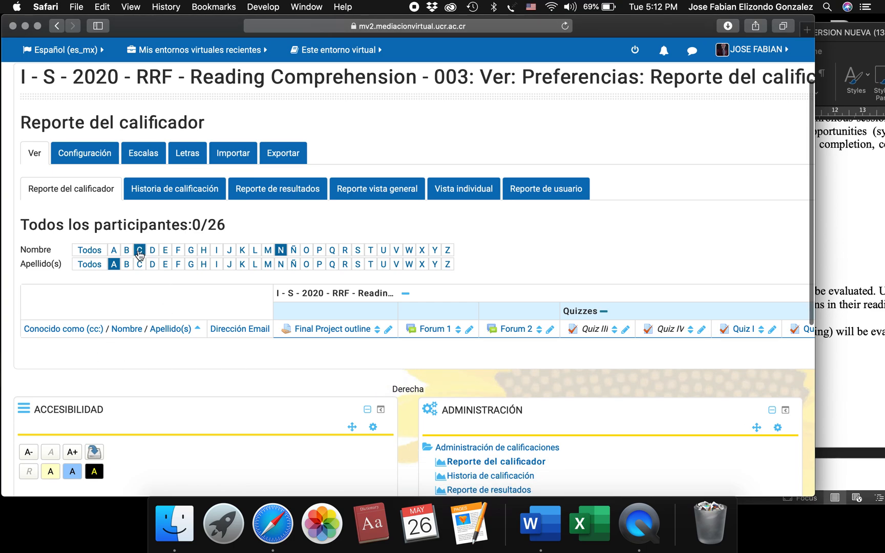
click(93, 253)
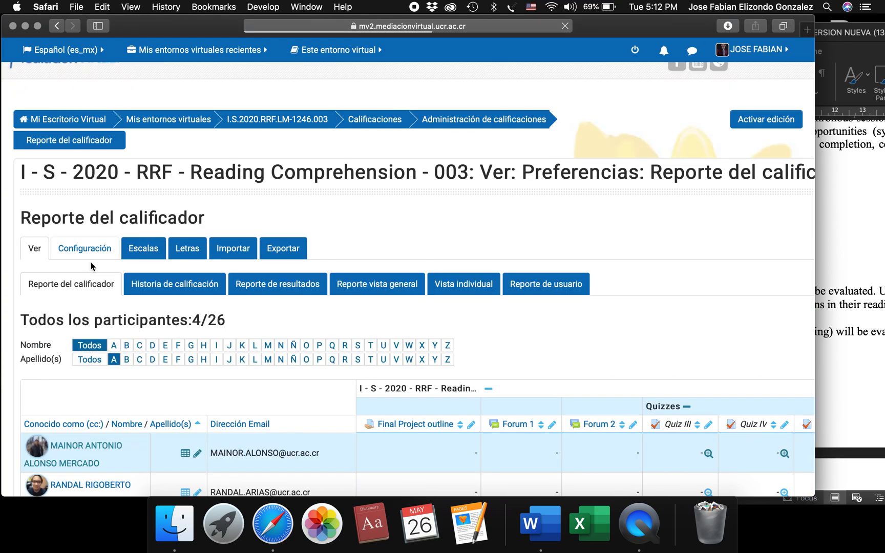
click(91, 342)
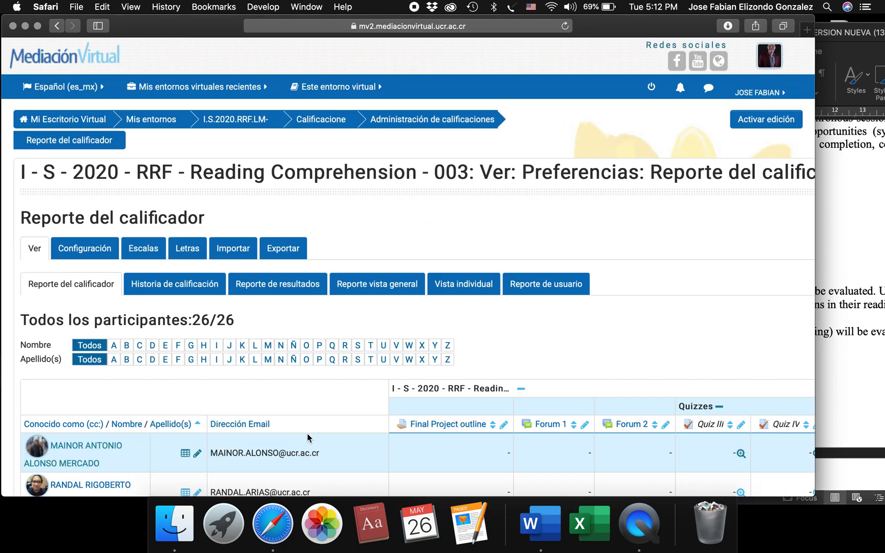
Examine the grader report's columns for Quizzes, Exams and the Reading project, including category totals and the course total.
scroll(332, 433, down, 2)
scroll(345, 434, down, 4)
scroll(517, 306, right, 6)
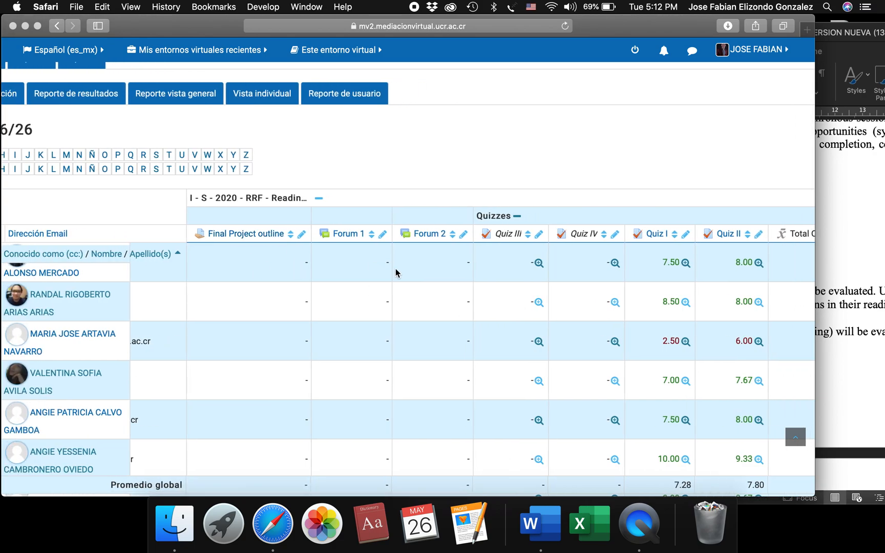
scroll(435, 266, right, 7)
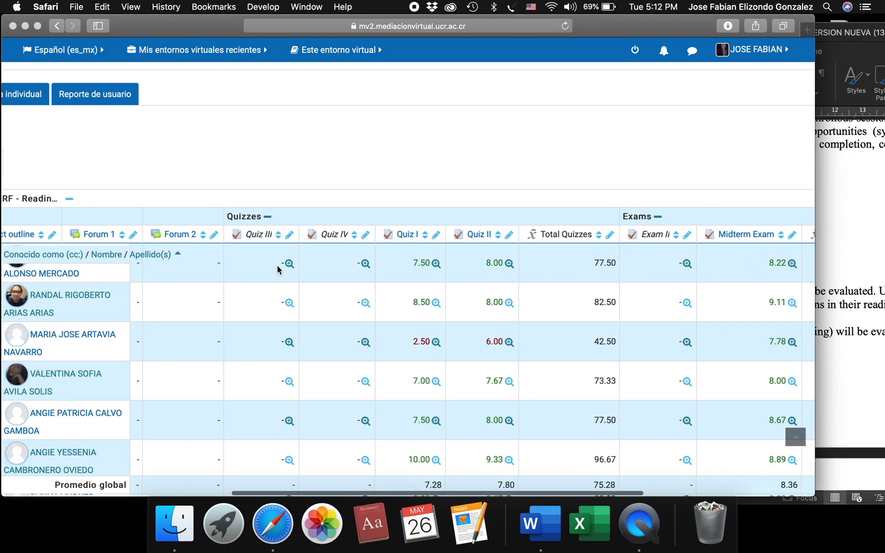
scroll(337, 277, right, 4)
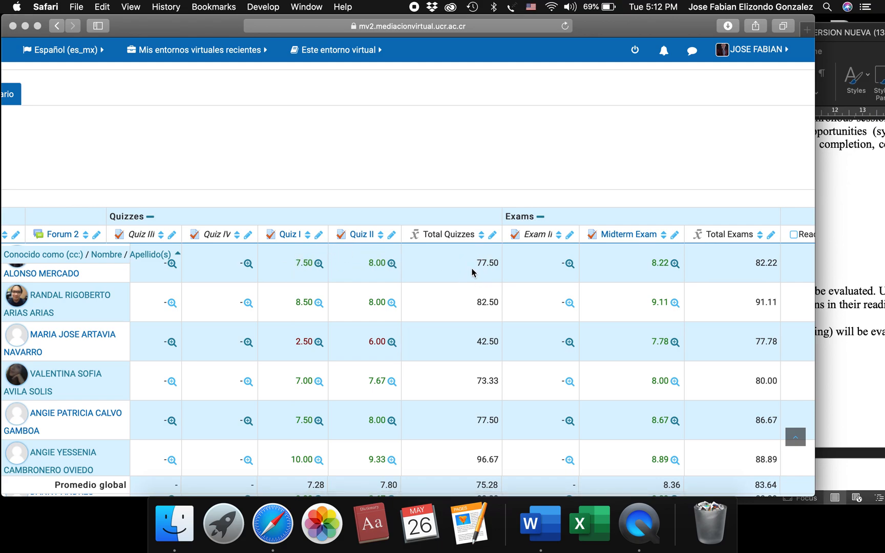
scroll(472, 272, right, 5)
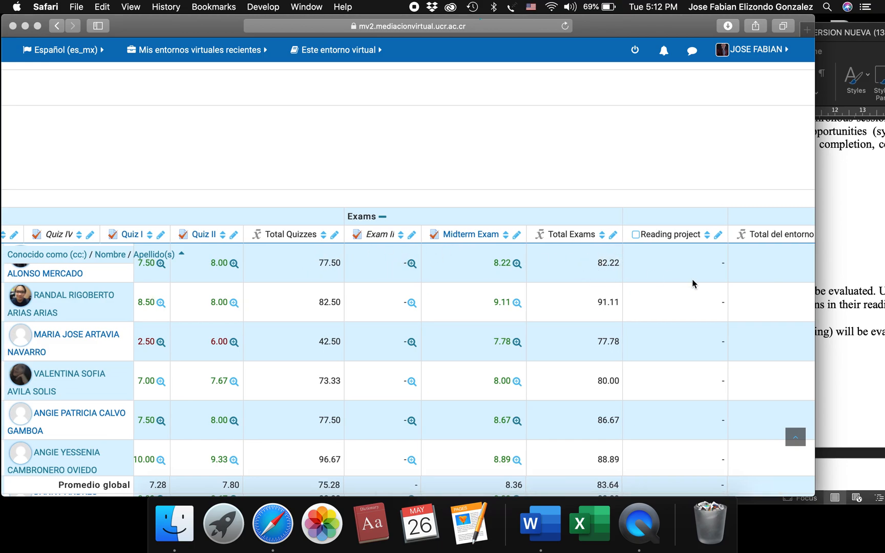
scroll(692, 283, right, 3)
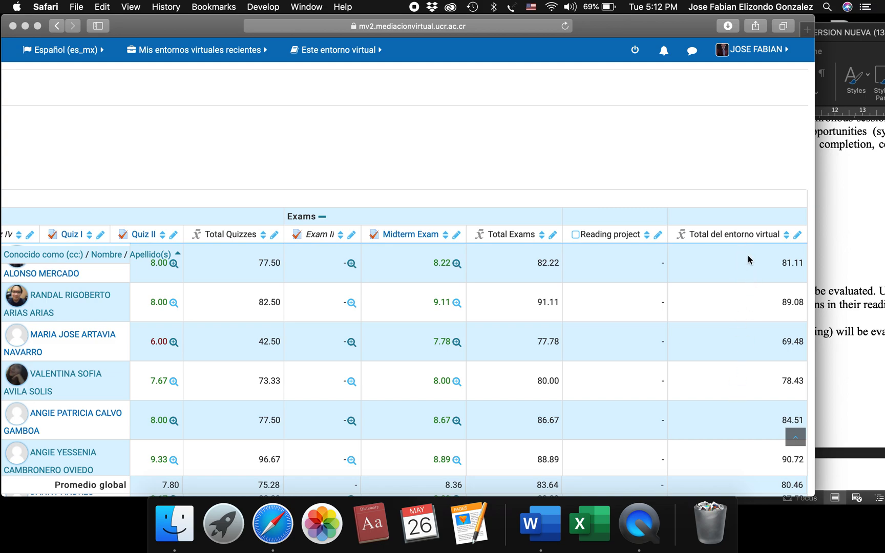
scroll(537, 280, left, 15)
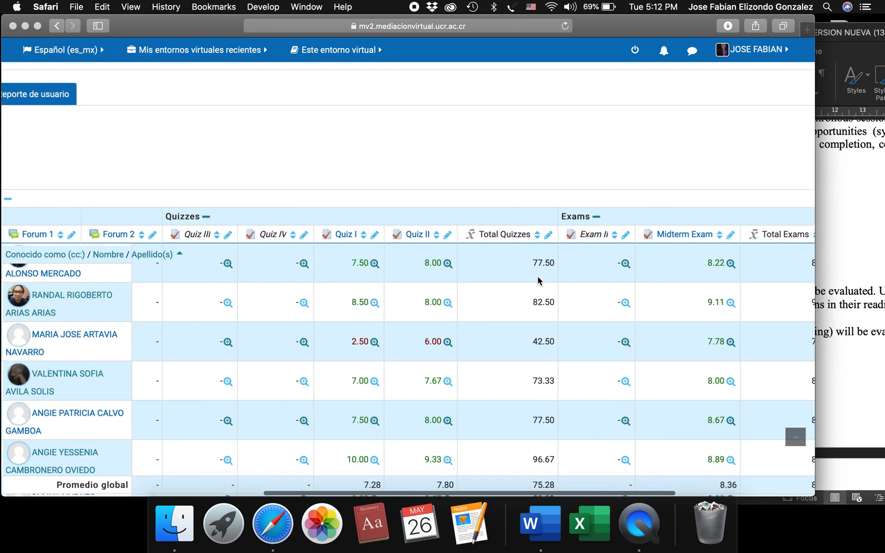
scroll(538, 281, up, 5)
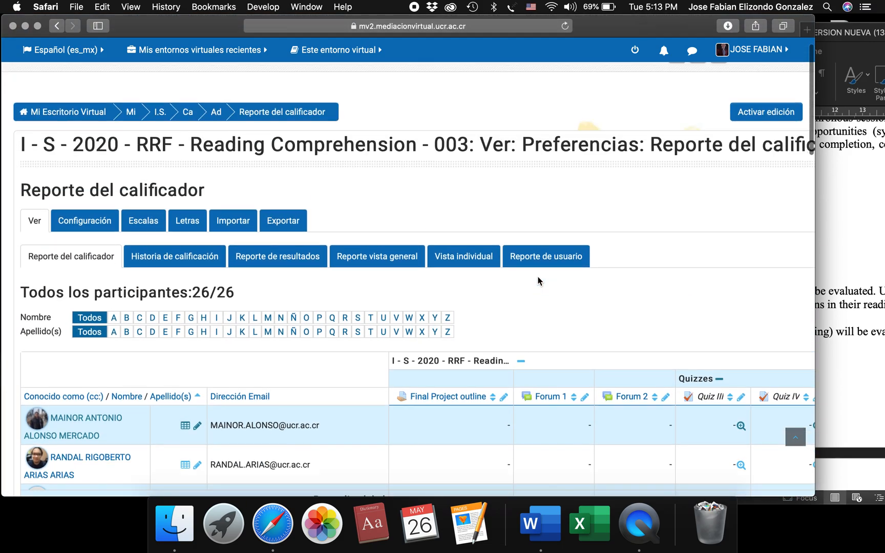
Check the evaluation percentages in the Word syllabus and return to the grader report in Safari.
click(338, 86)
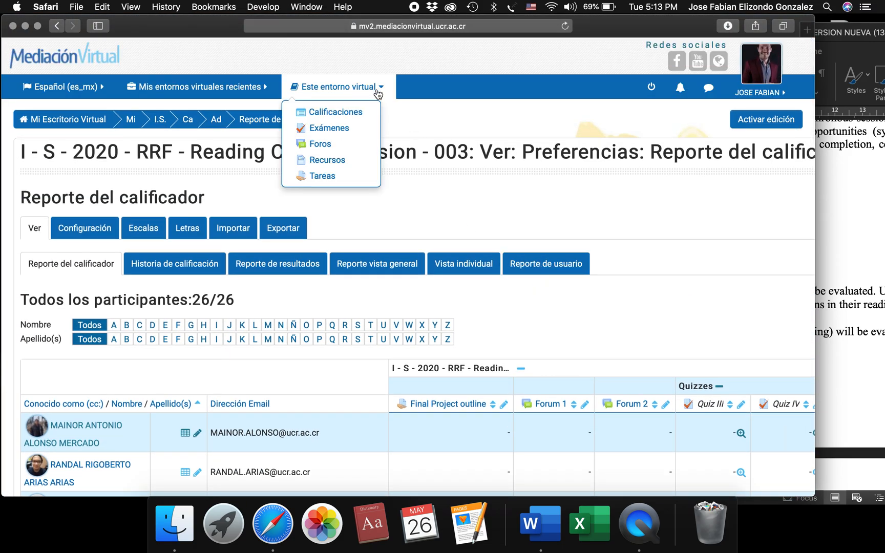
click(863, 223)
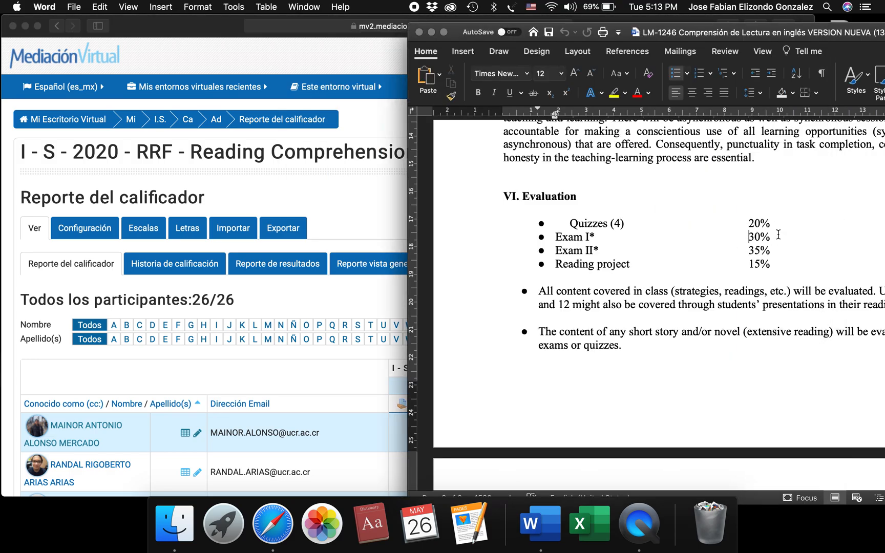
click(385, 155)
Return to the Reading Comprehension - 003 course page and reopen its gradebook setup at the list of weighted items.
click(251, 87)
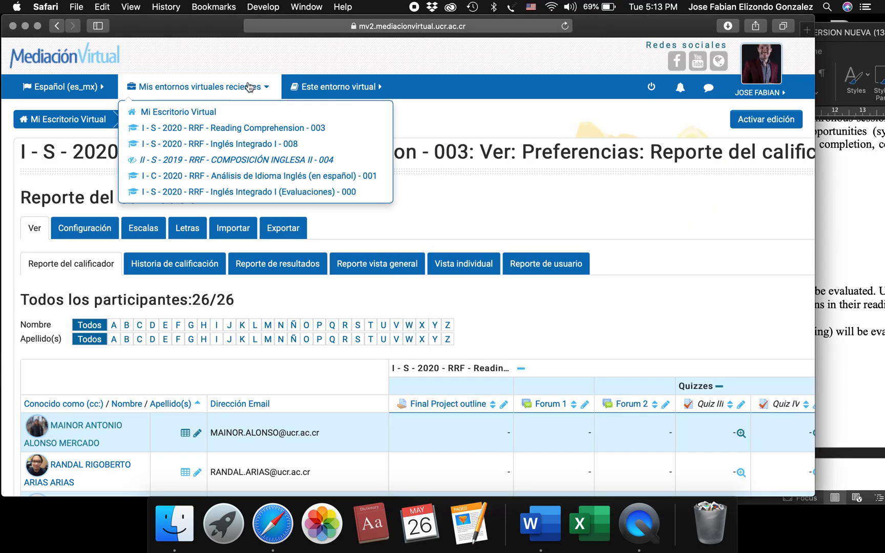
click(295, 131)
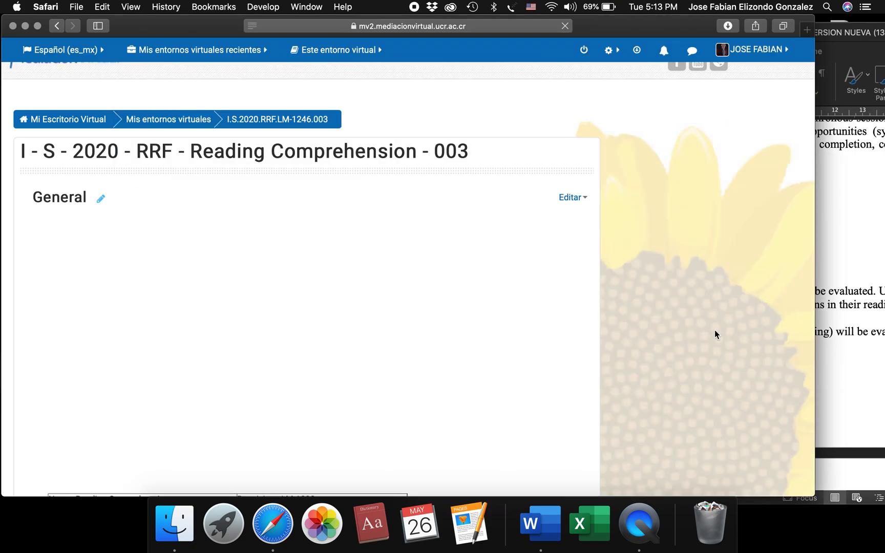
scroll(714, 330, down, 3)
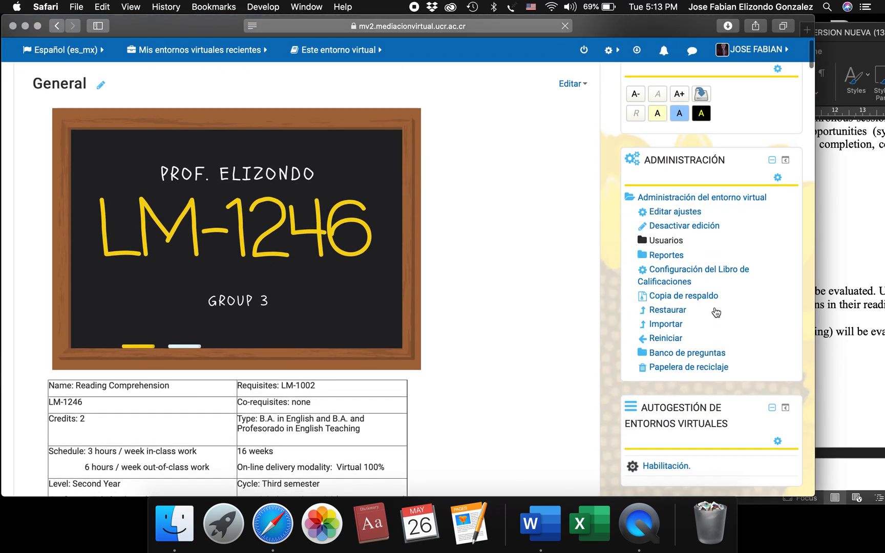
click(735, 271)
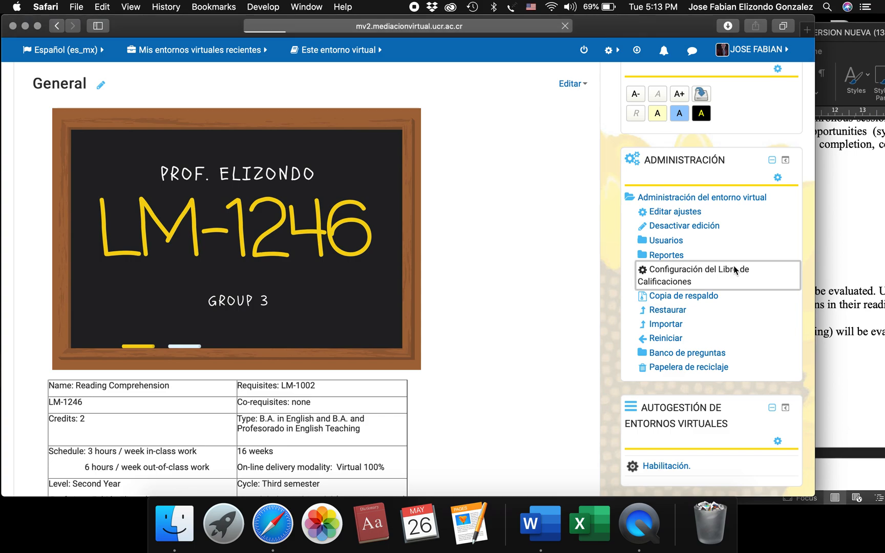
scroll(349, 400, down, 5)
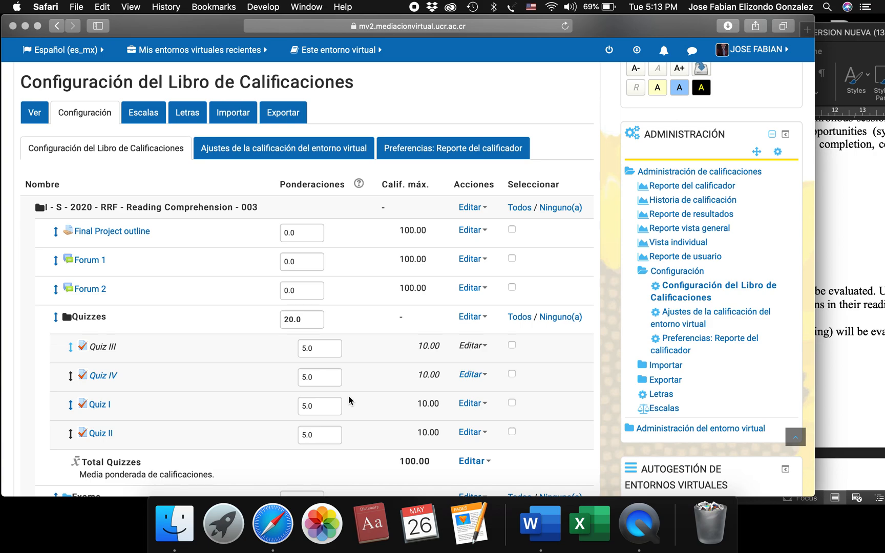
scroll(353, 379, down, 1)
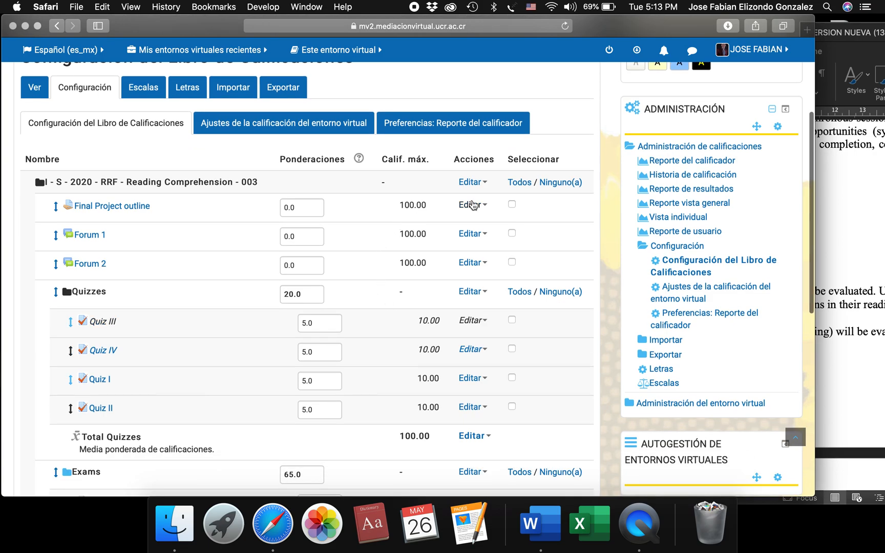
click(472, 205)
click(447, 207)
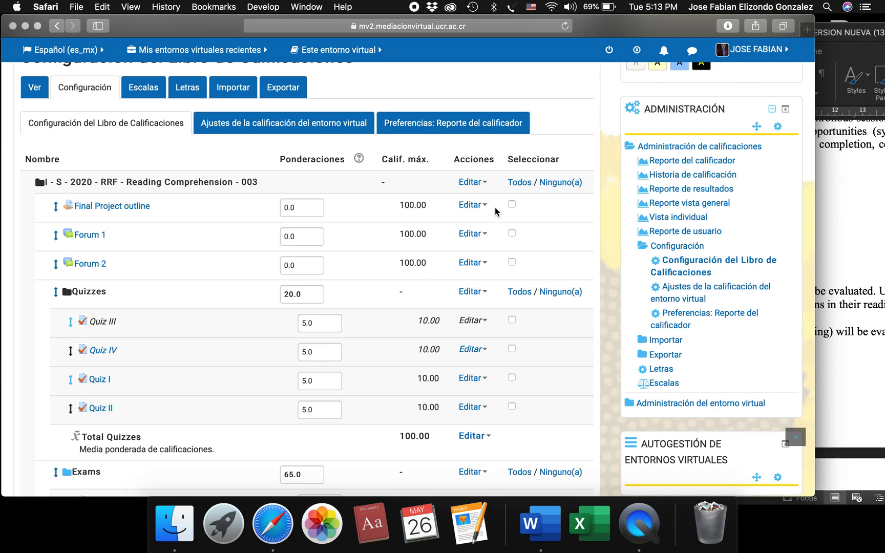
Hide the Final Project outline, Forum 1 and Forum 2 grade items in the gradebook setup.
click(471, 205)
click(477, 240)
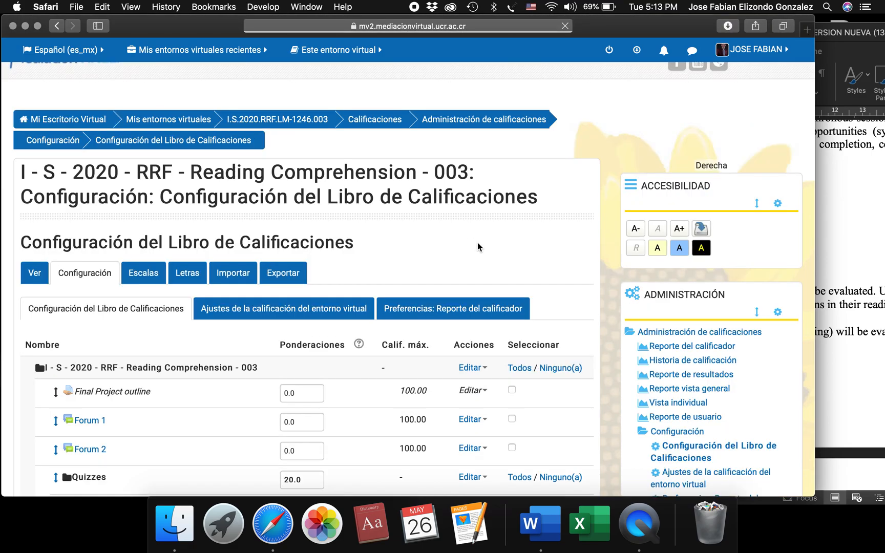
scroll(424, 369, down, 3)
click(472, 283)
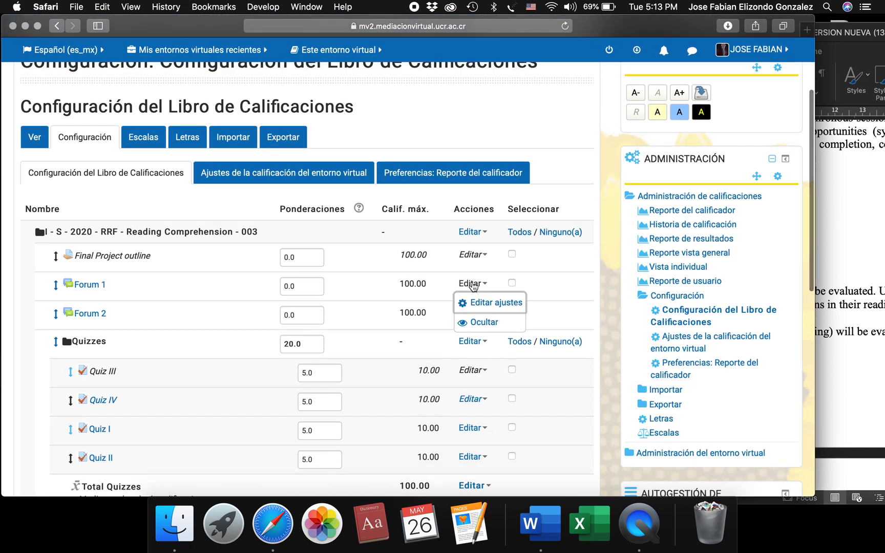
click(477, 321)
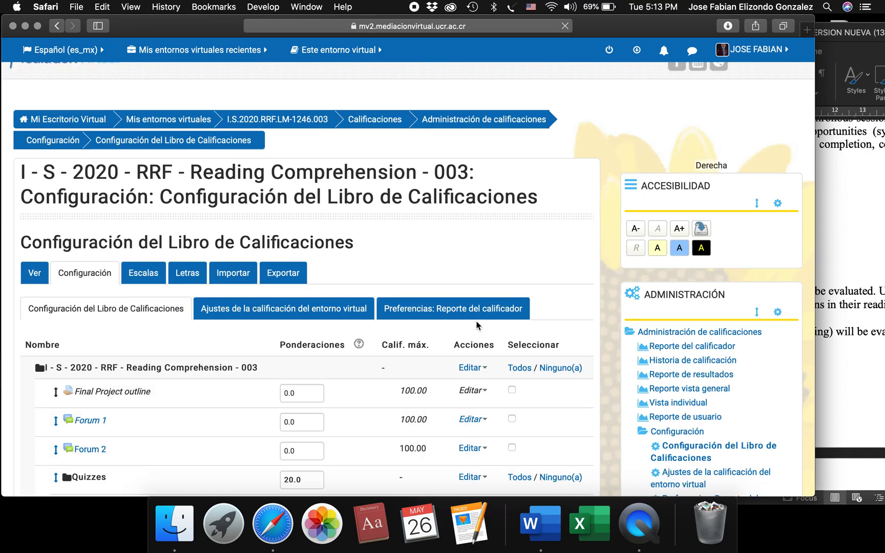
scroll(438, 405, down, 3)
scroll(438, 404, down, 1)
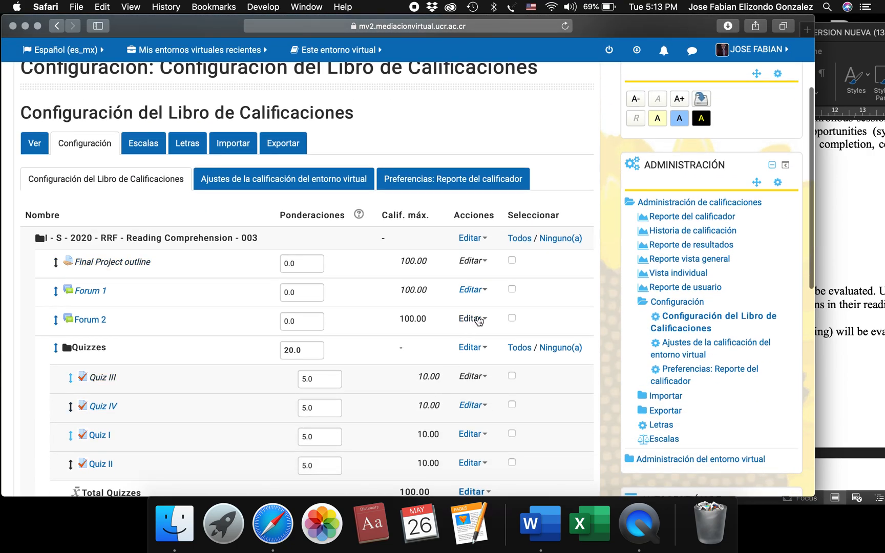
click(472, 318)
click(480, 358)
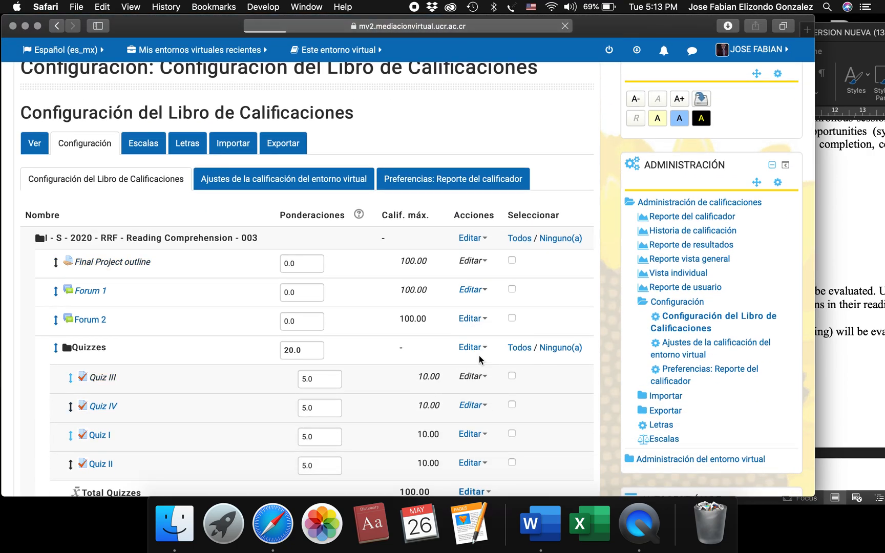
scroll(434, 419, down, 3)
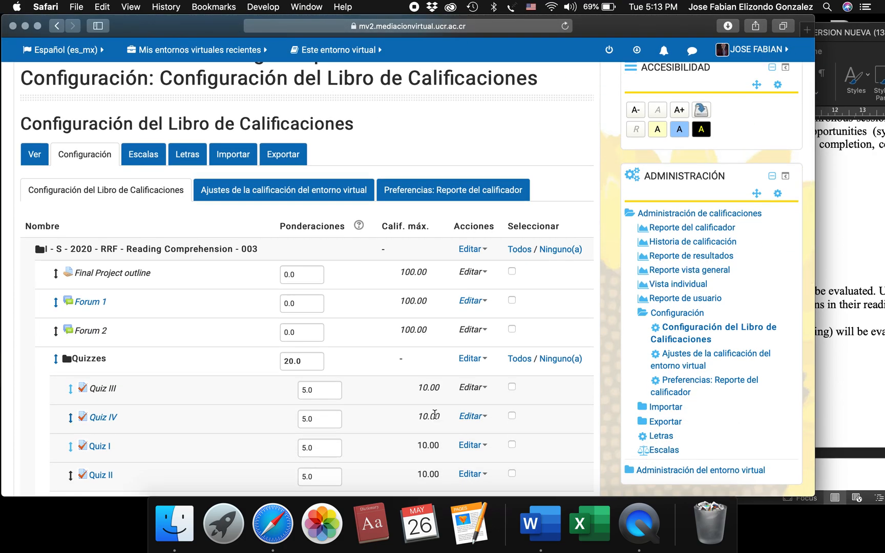
scroll(434, 415, up, 2)
scroll(434, 416, down, 2)
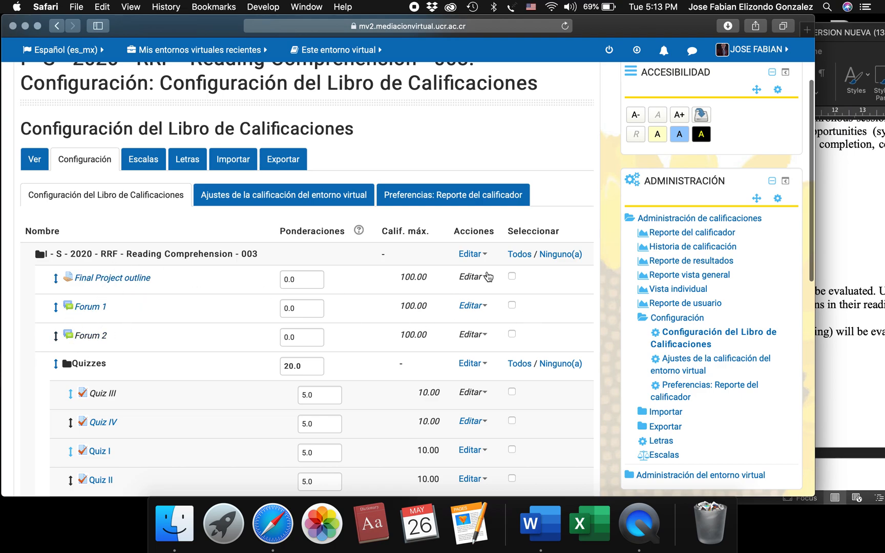
click(474, 281)
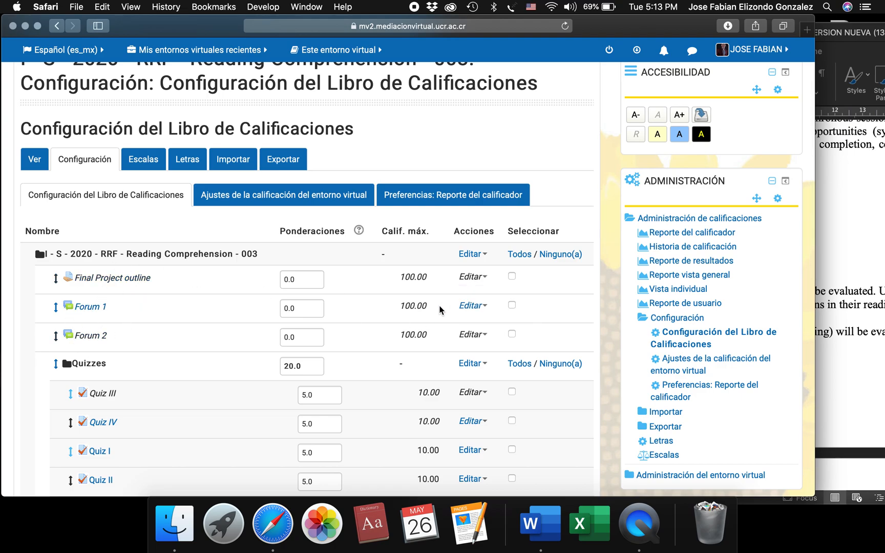
Open the course grades as the user report and look over its grade items.
scroll(476, 307, up, 3)
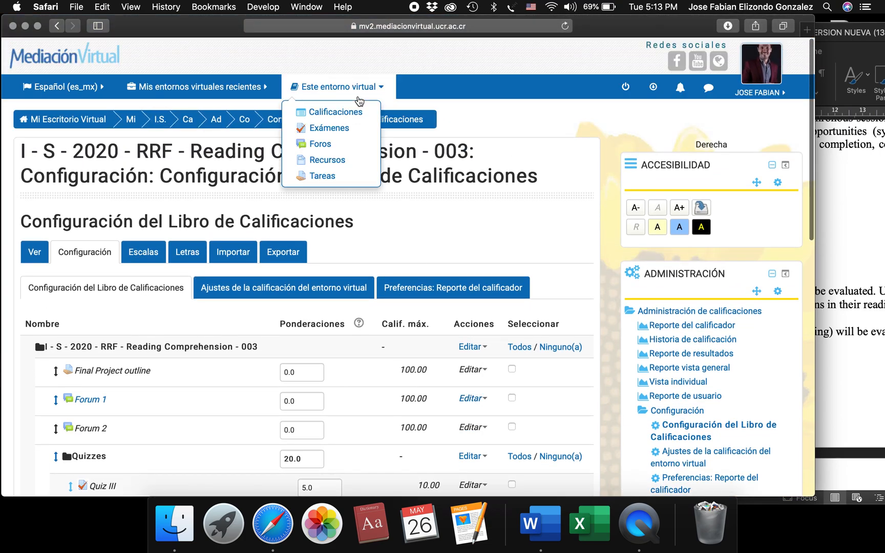
mouse_move(339, 102)
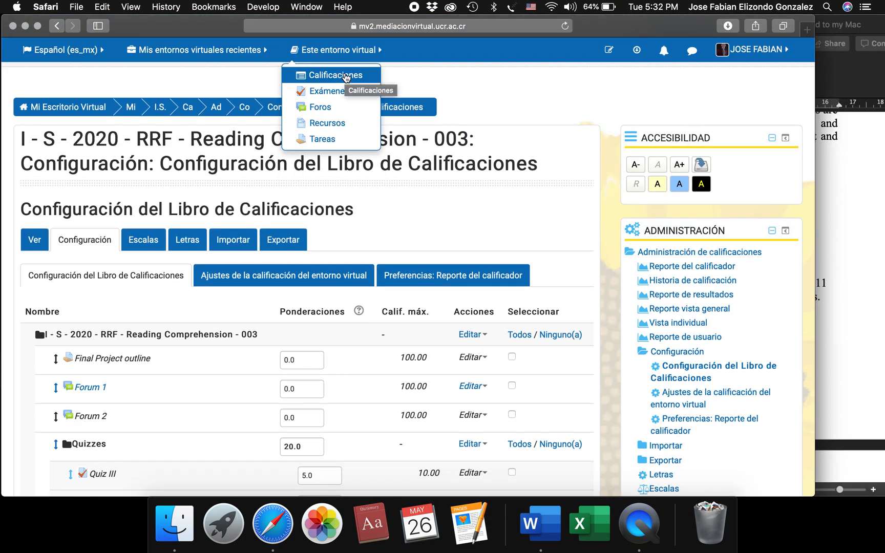
click(346, 77)
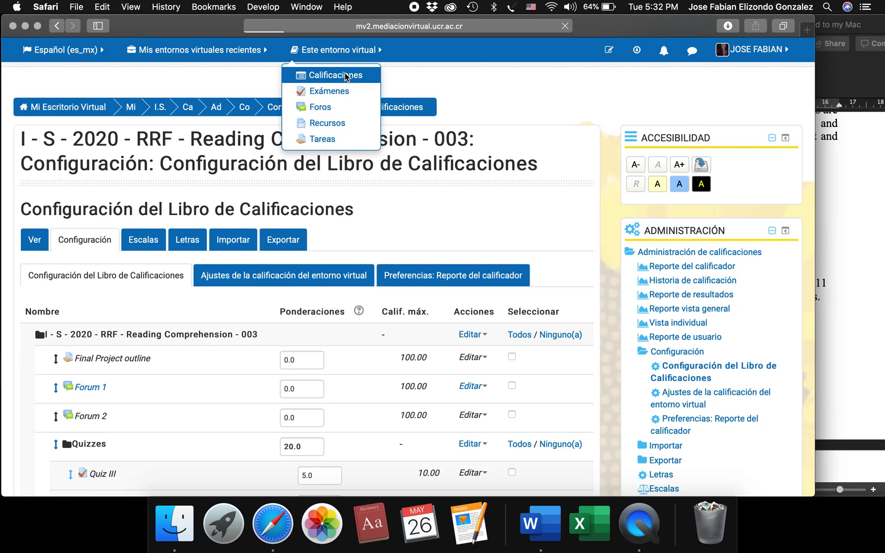
scroll(419, 212, down, 5)
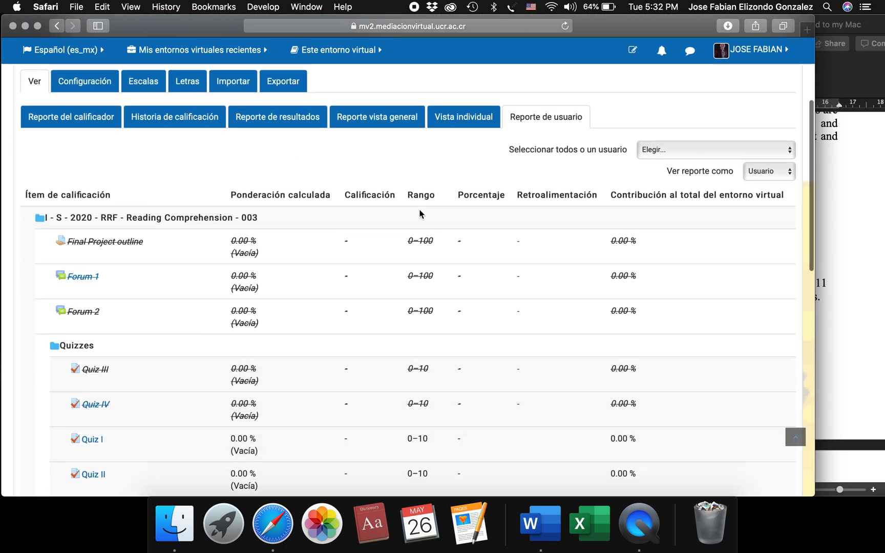
scroll(419, 213, down, 8)
scroll(417, 211, up, 9)
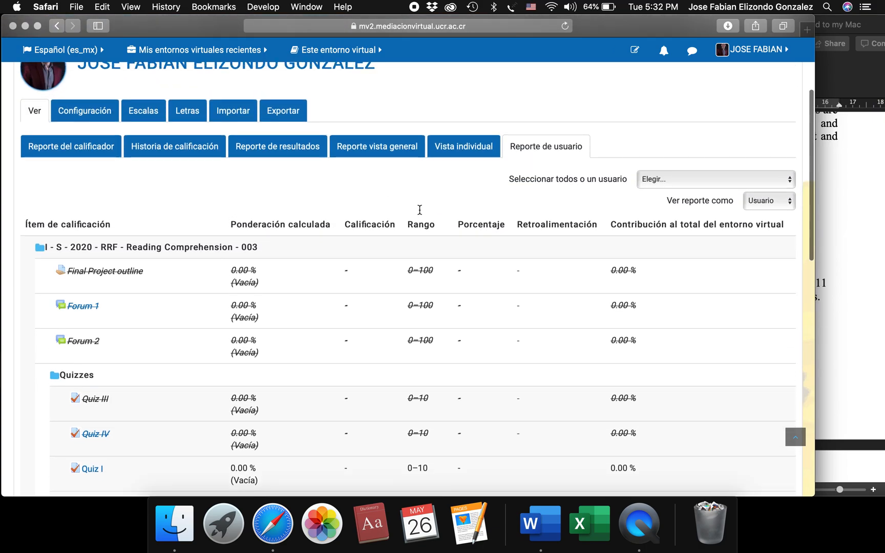
scroll(419, 210, up, 5)
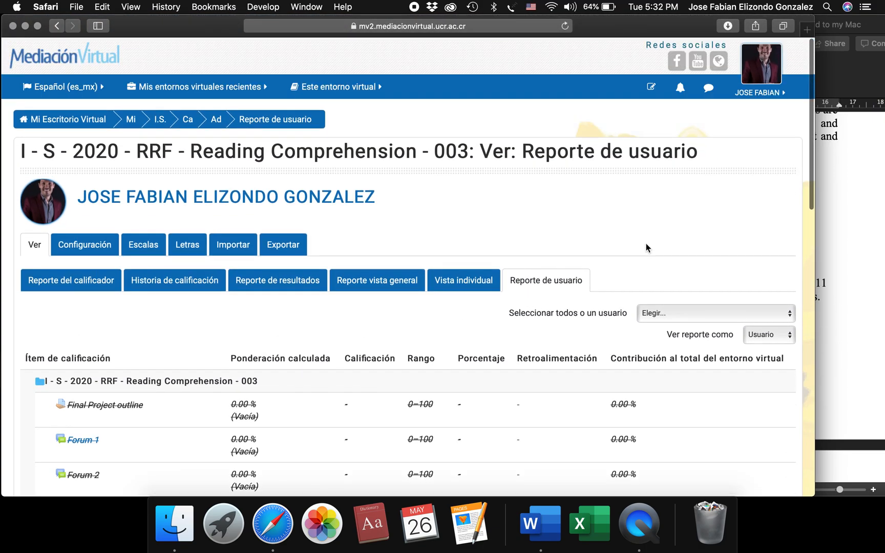
Show the user report of the first listed student and examine the Quizzes, Exams and Reading project rows.
click(667, 313)
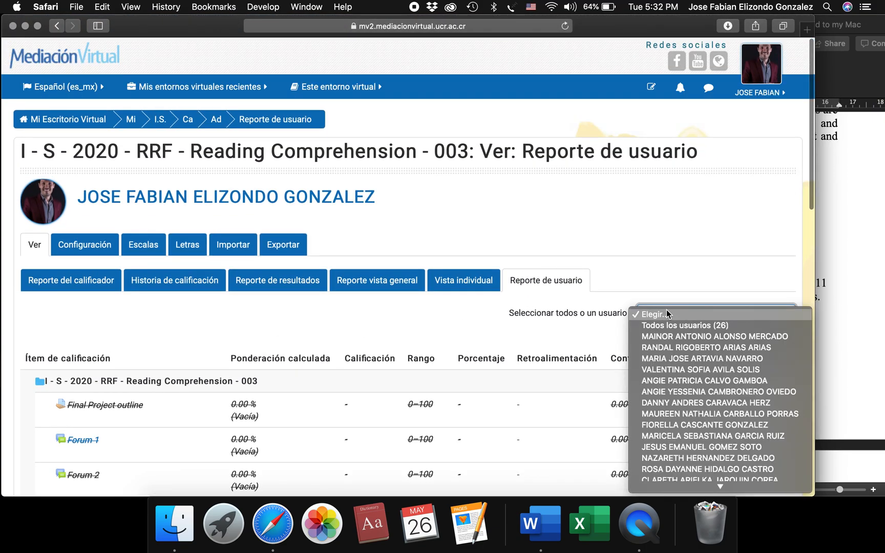
click(668, 337)
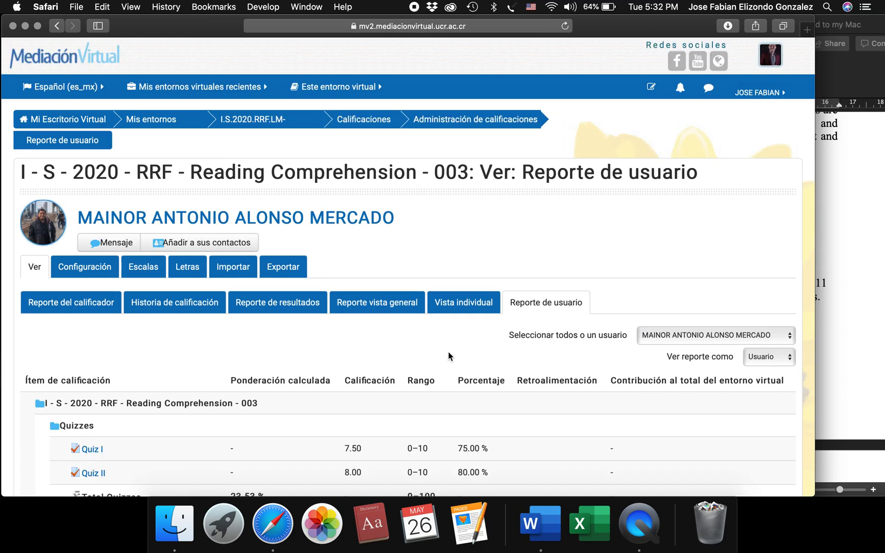
scroll(448, 353, down, 5)
scroll(249, 370, up, 2)
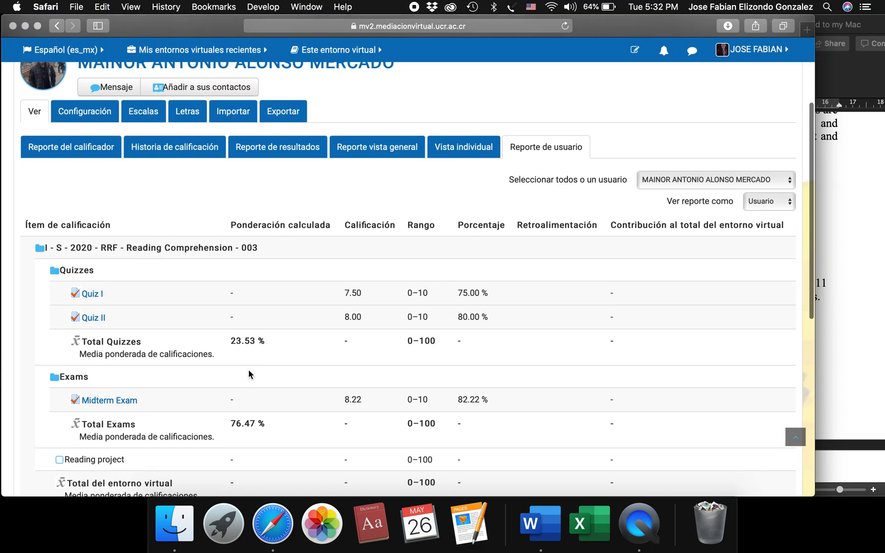
scroll(249, 368, down, 3)
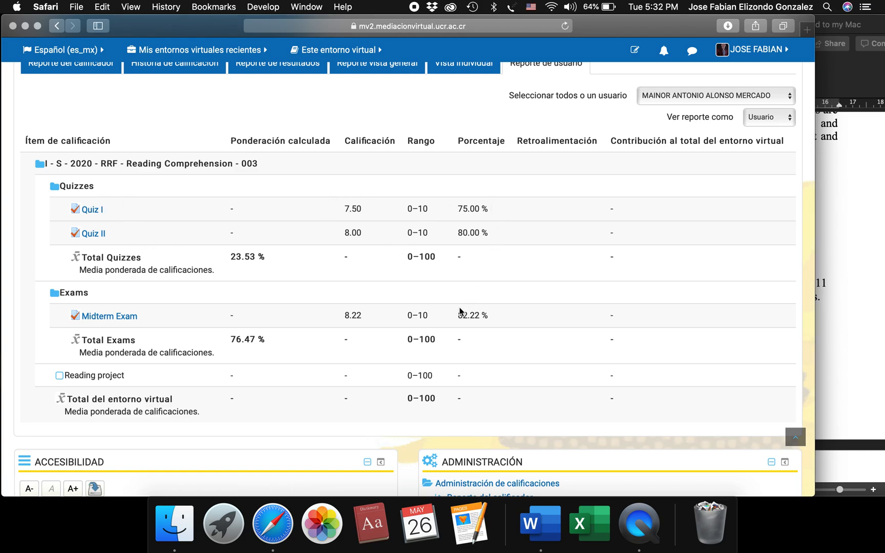
scroll(230, 336, down, 1)
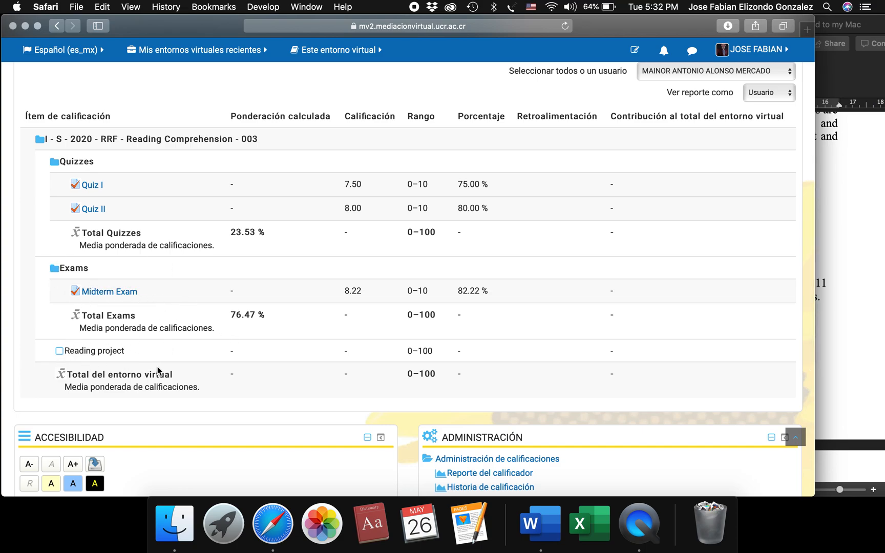
scroll(159, 371, up, 3)
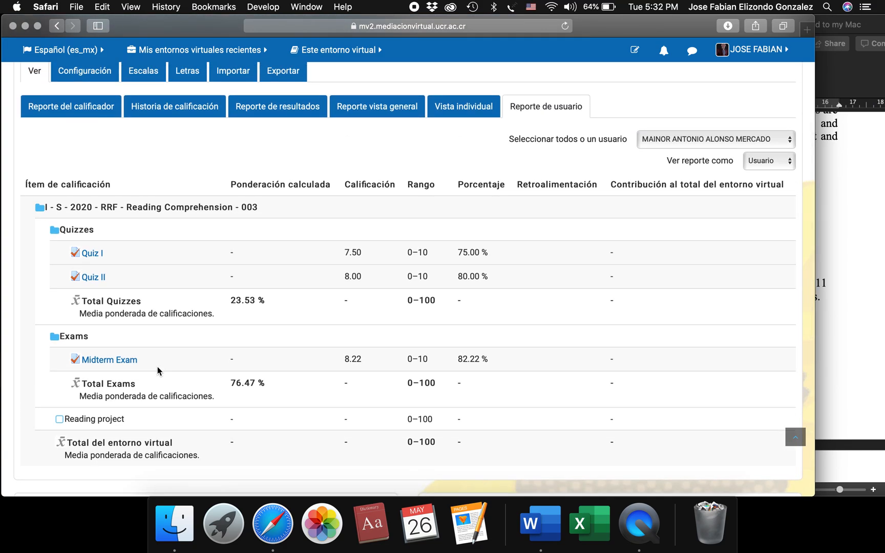
Review the student's user report again down to the Reading project and course total rows.
scroll(158, 371, up, 2)
scroll(241, 277, up, 6)
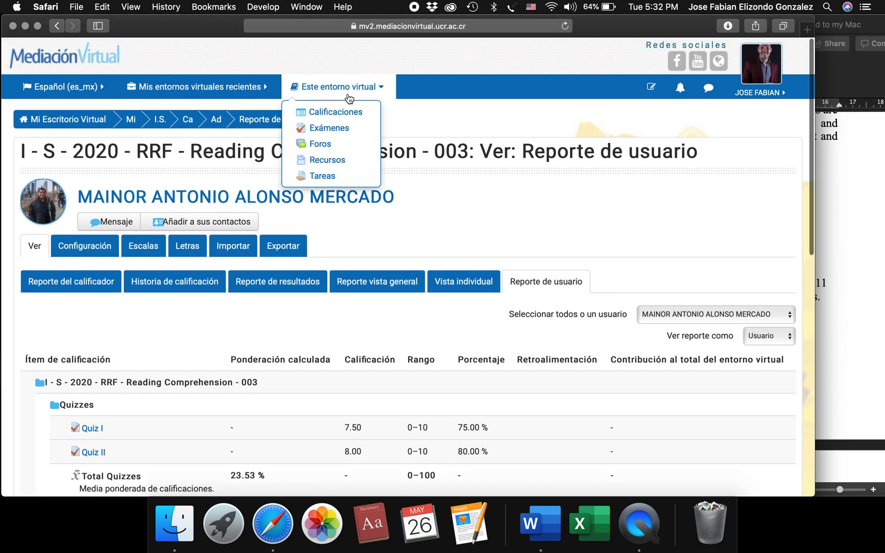
click(349, 97)
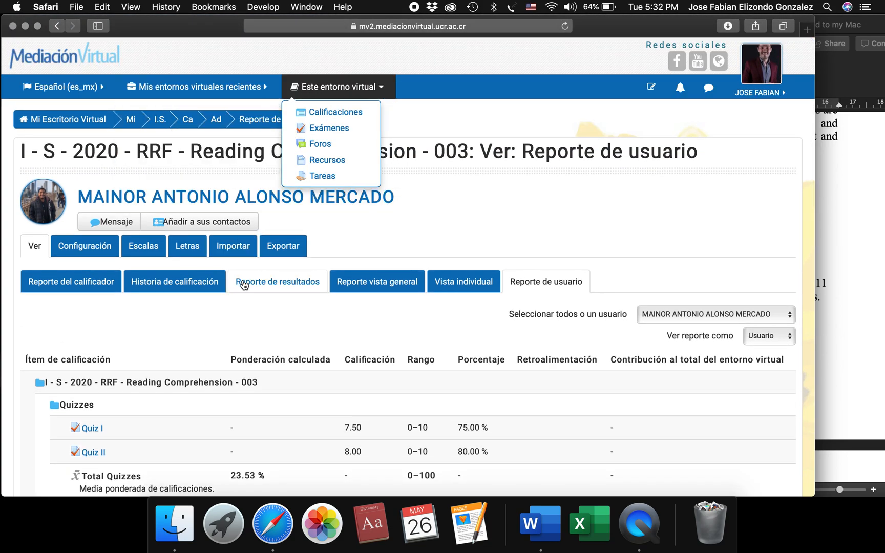
scroll(247, 303, down, 10)
scroll(126, 333, down, 4)
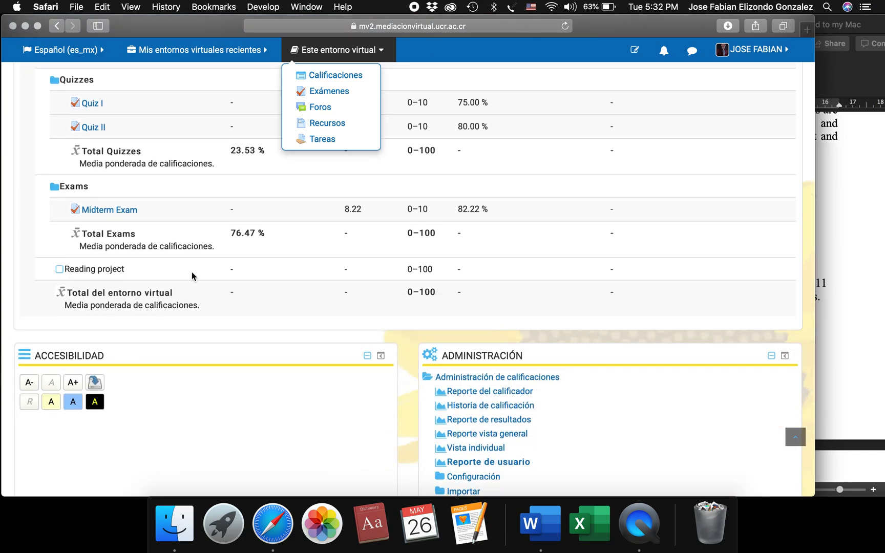
click(166, 277)
scroll(284, 260, up, 10)
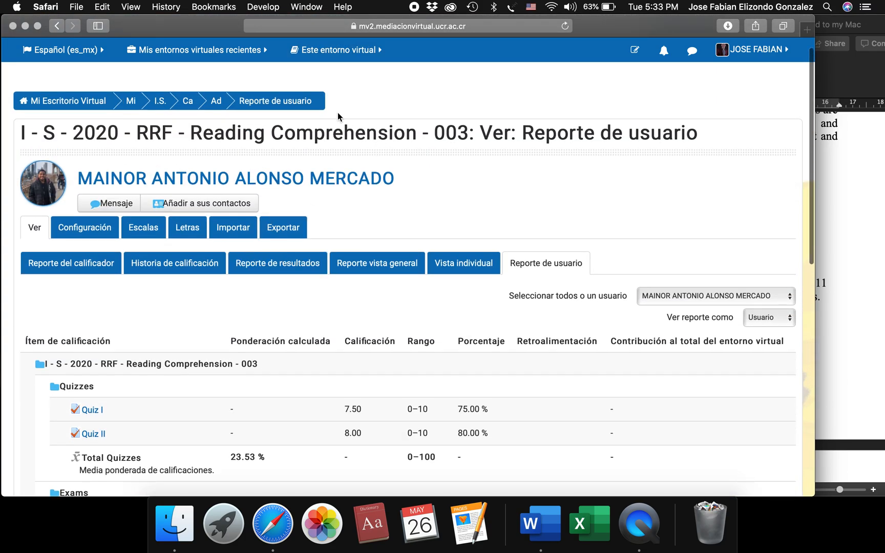
Open the grader report and examine the quiz and exam totals, Reading project and course total columns for all participants.
click(338, 50)
click(334, 72)
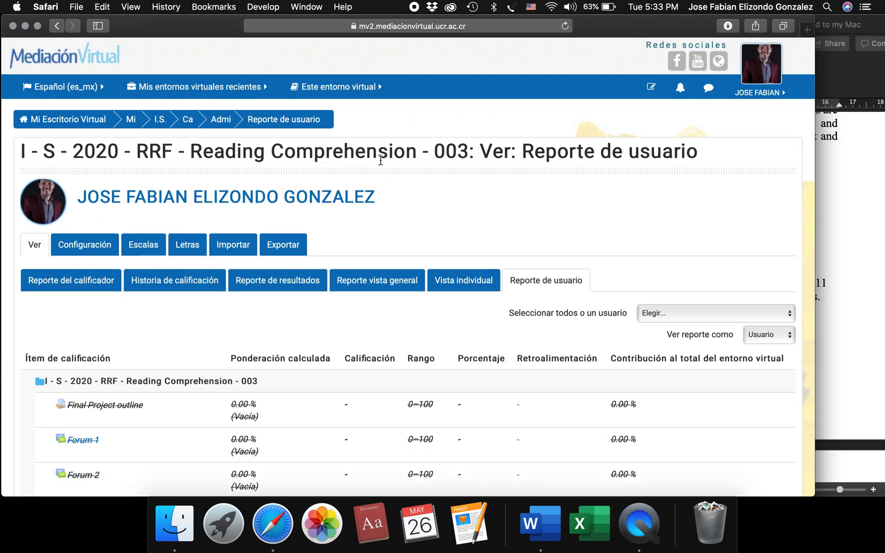
click(88, 286)
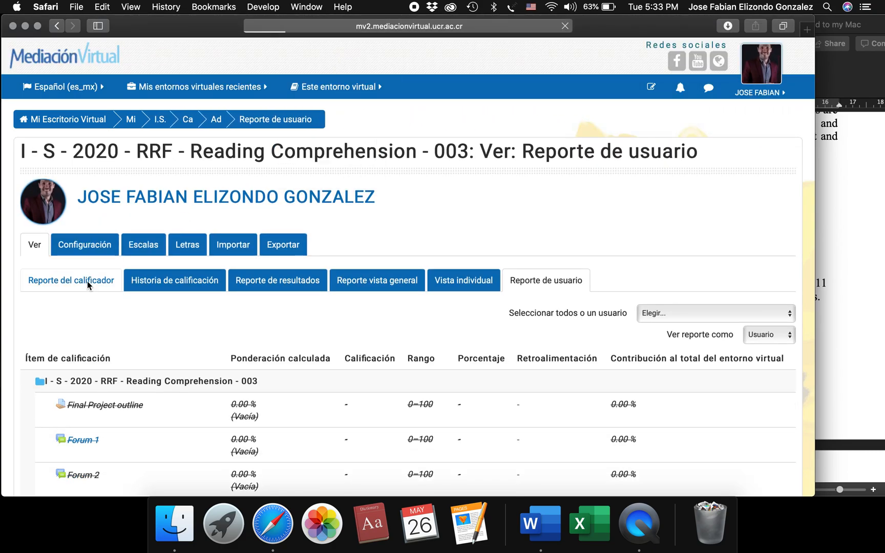
scroll(222, 378, down, 5)
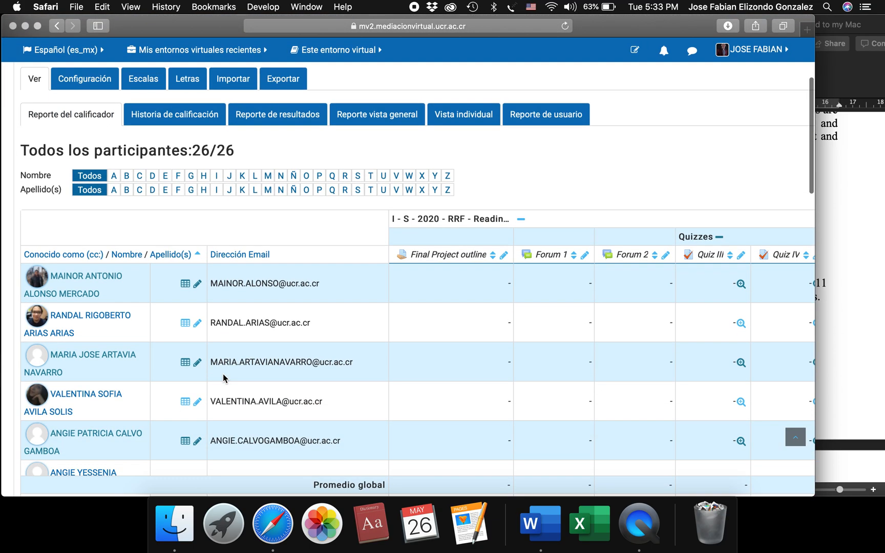
scroll(223, 378, up, 1)
scroll(588, 382, right, 15)
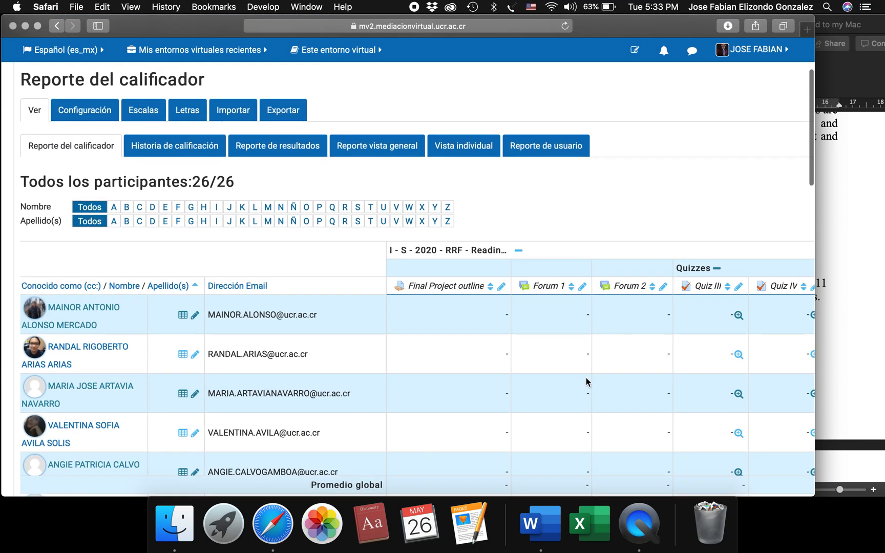
scroll(587, 382, right, 10)
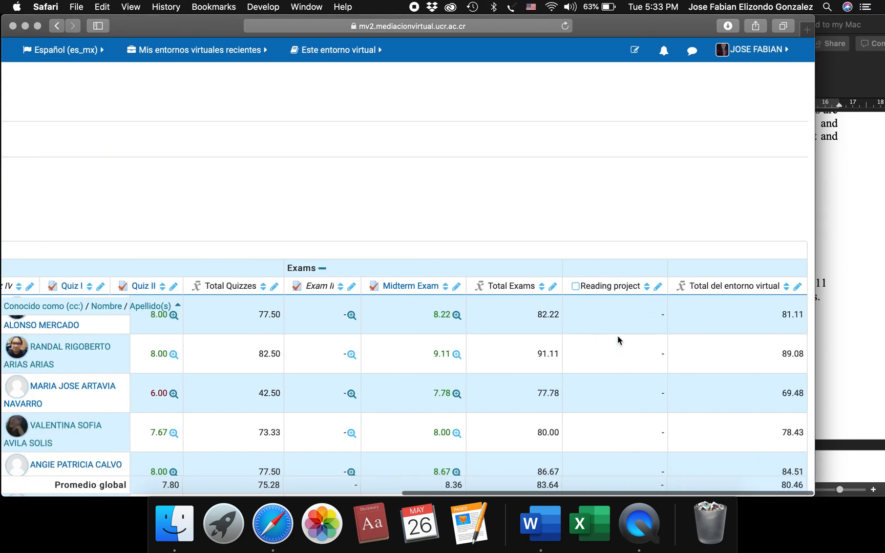
scroll(611, 434, down, 5)
scroll(611, 435, up, 3)
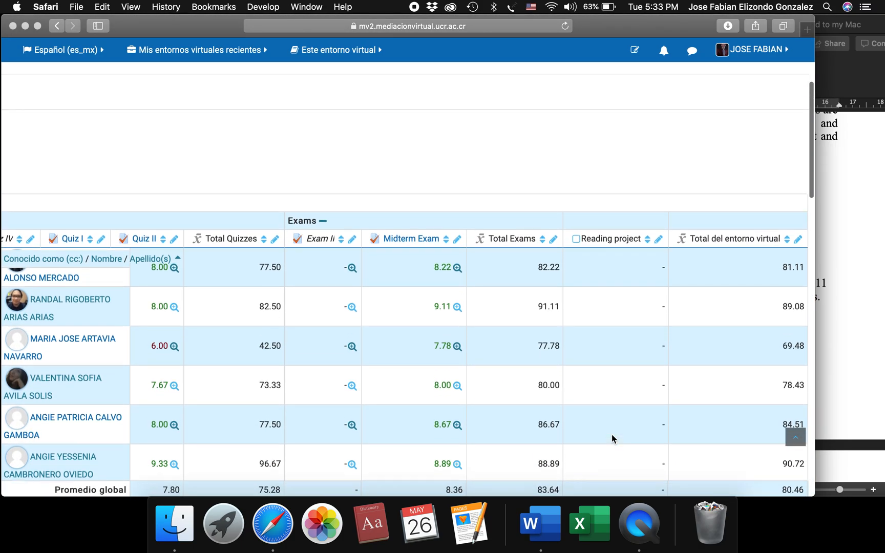
scroll(519, 186, up, 4)
scroll(519, 185, left, 15)
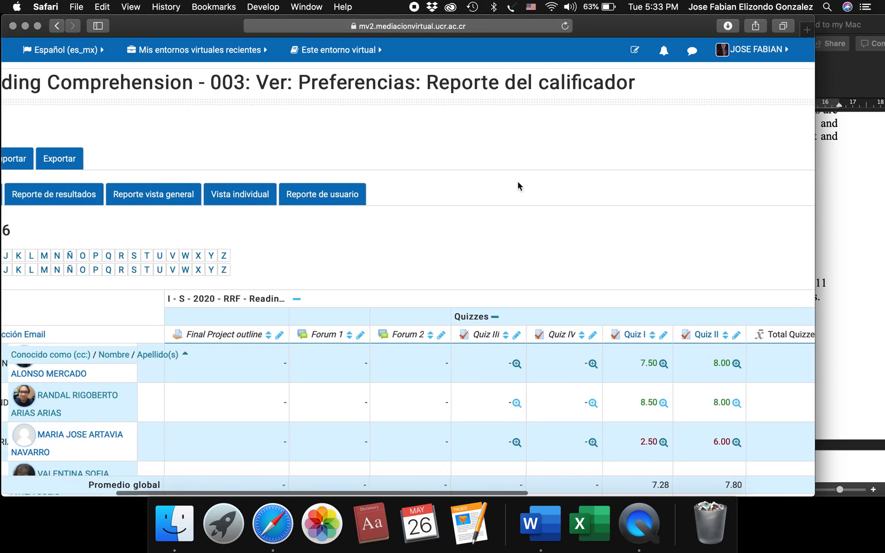
Open the single view for the Reading project grade item and go to the students' grade and feedback fields.
scroll(527, 183, left, 5)
click(464, 194)
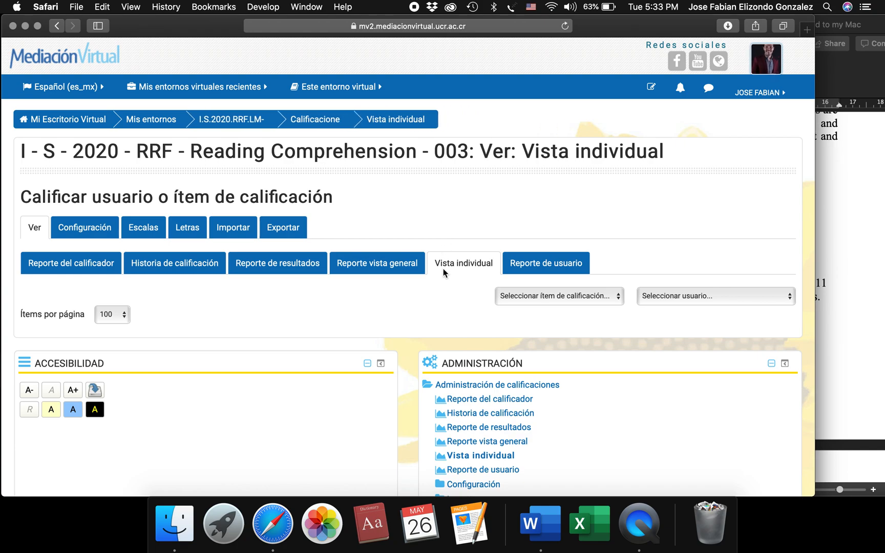
click(583, 296)
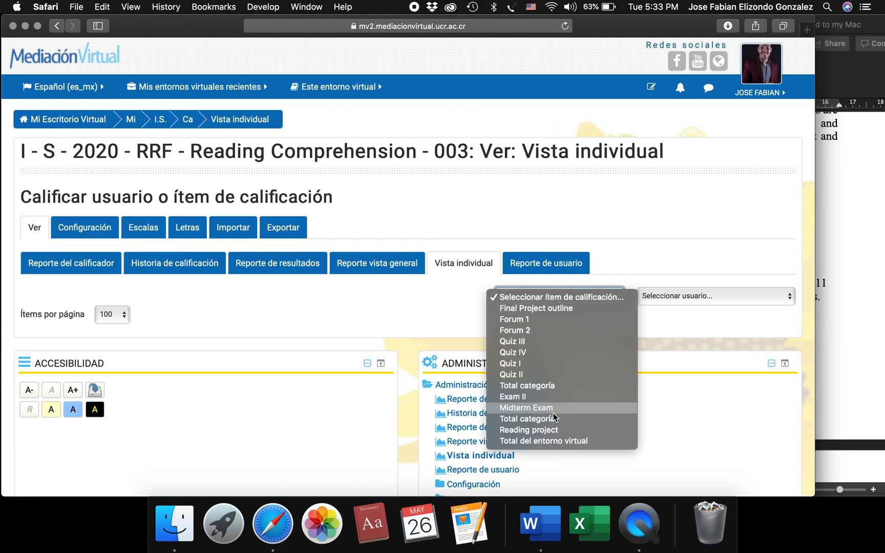
click(546, 430)
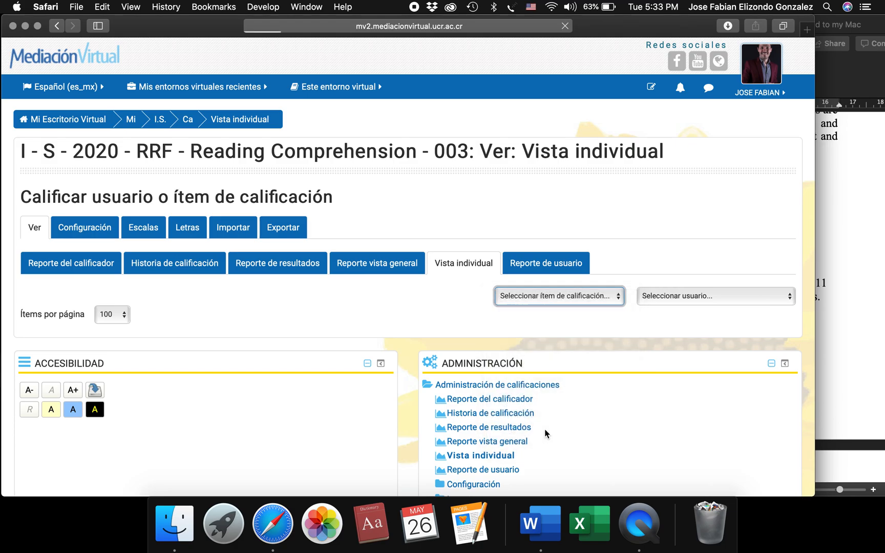
scroll(332, 327, down, 10)
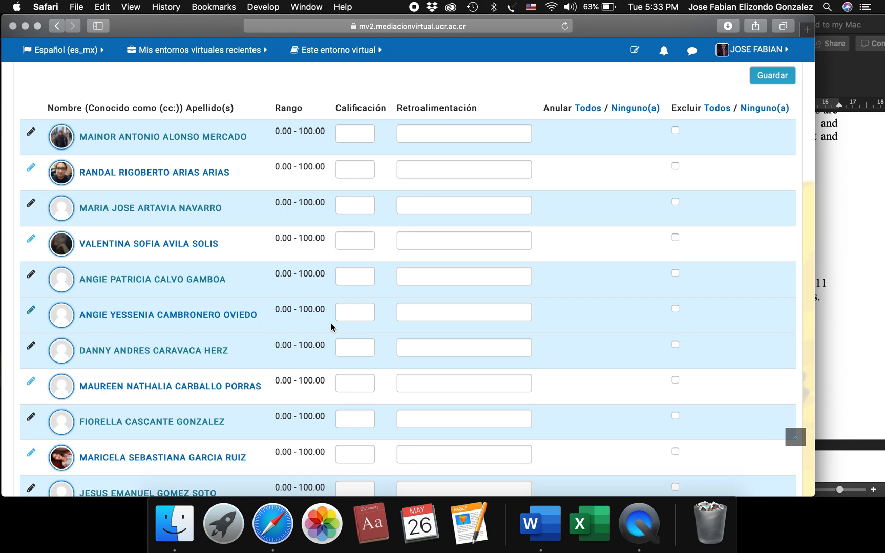
Examine the Reading project's student grade, feedback and exclusion fields and the list of grade items that can be selected.
scroll(331, 326, up, 5)
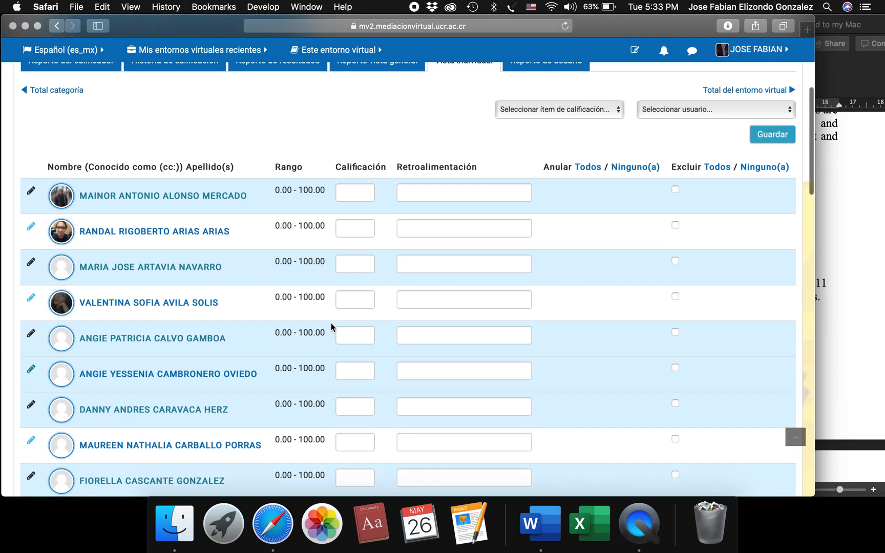
scroll(330, 326, down, 6)
scroll(330, 327, down, 4)
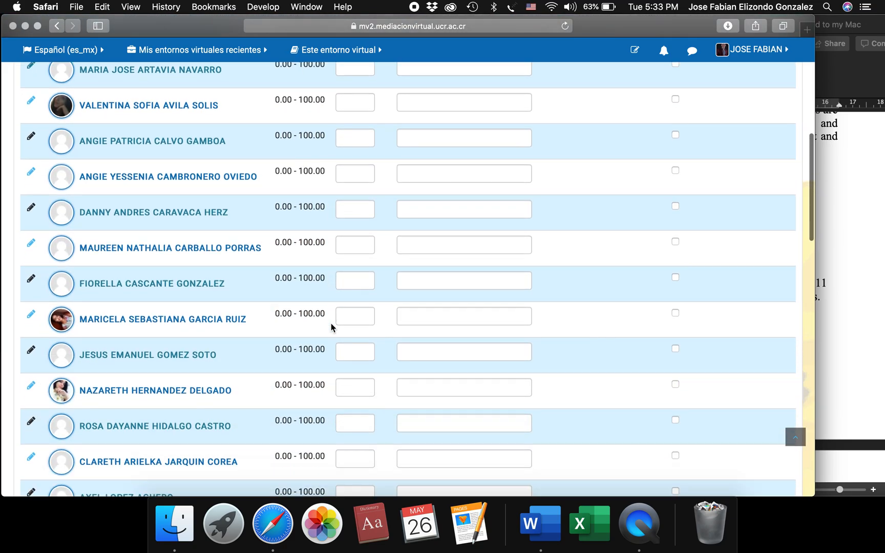
scroll(331, 326, up, 5)
scroll(331, 326, up, 5)
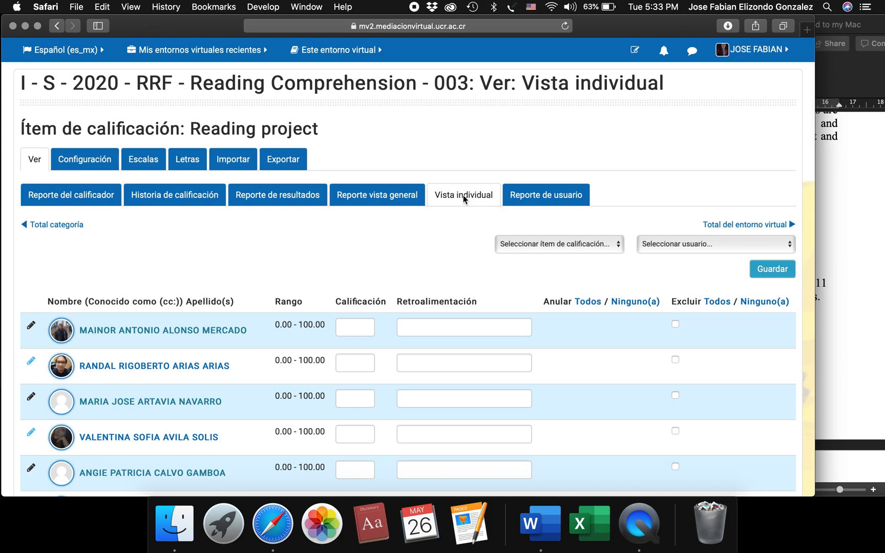
click(595, 249)
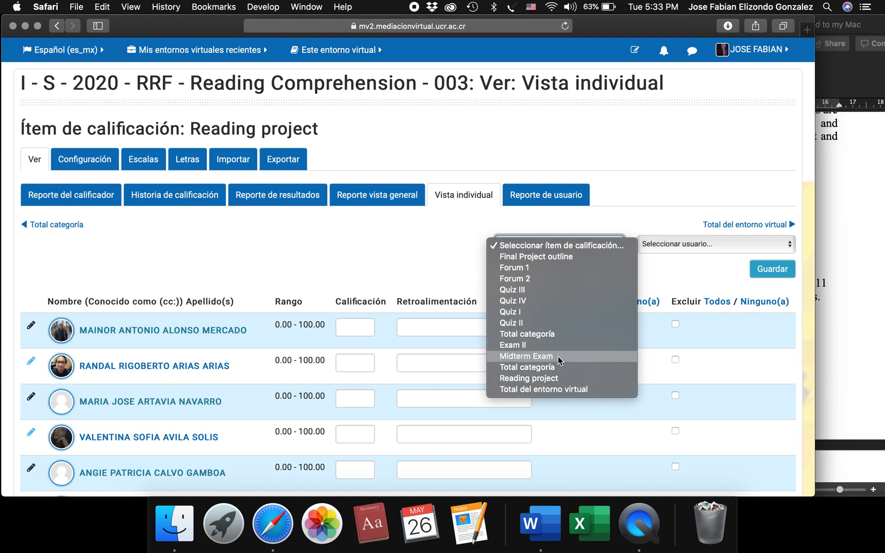
click(432, 290)
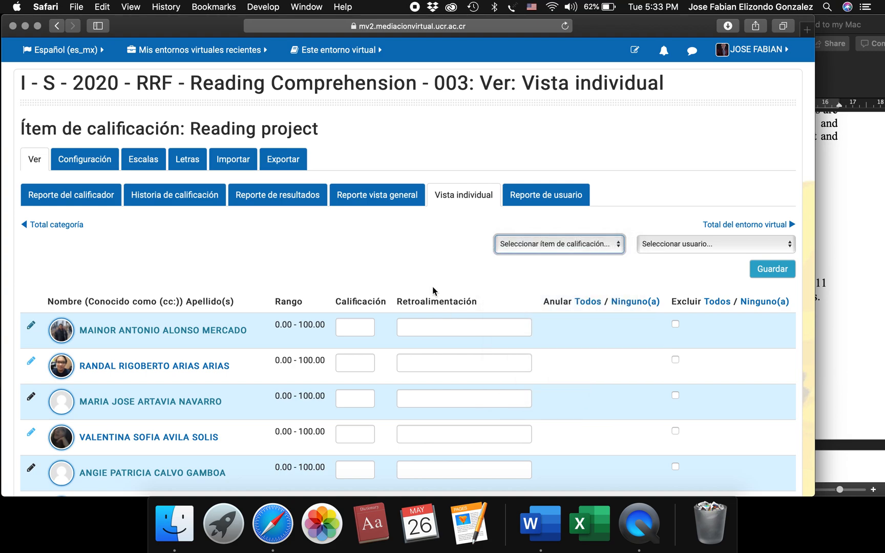
scroll(432, 286, down, 3)
scroll(432, 285, up, 1)
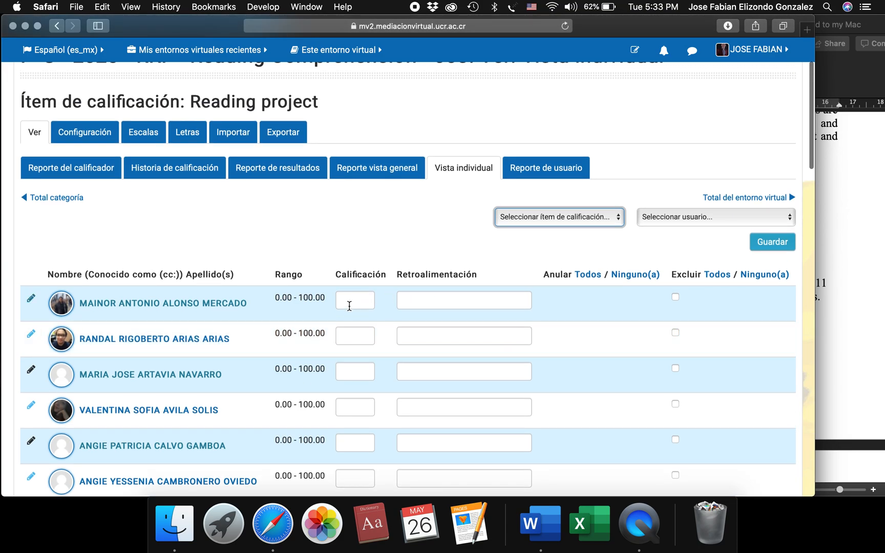
Enter a Reading project grade of 90 for the first listed student, save it and return to the grading list.
click(348, 307)
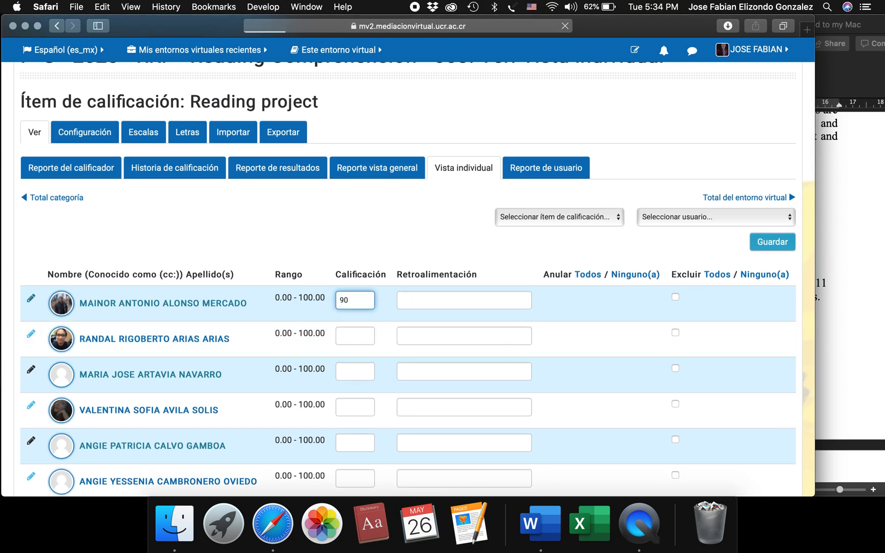
text(90)
key(Return)
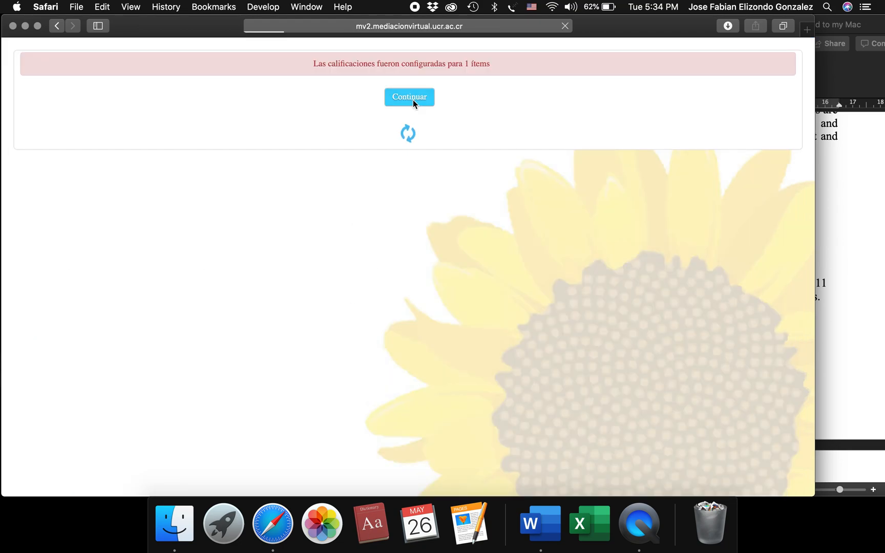
scroll(371, 336, down, 3)
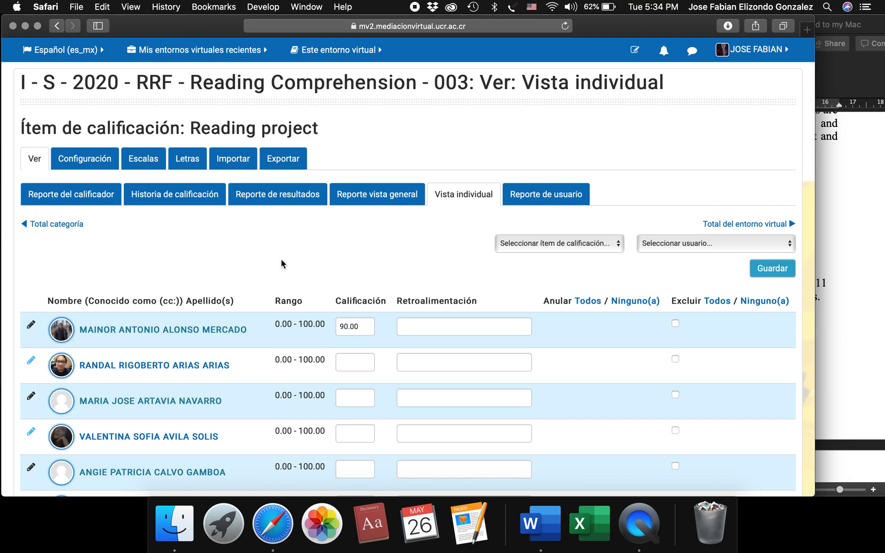
Open the grader report and examine the first student's Reading project grade and course total.
click(87, 195)
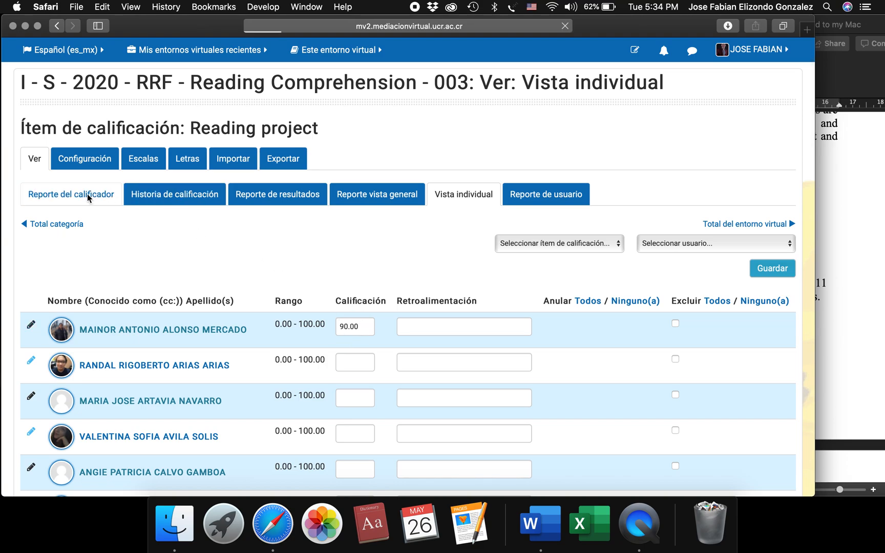
scroll(308, 384, down, 3)
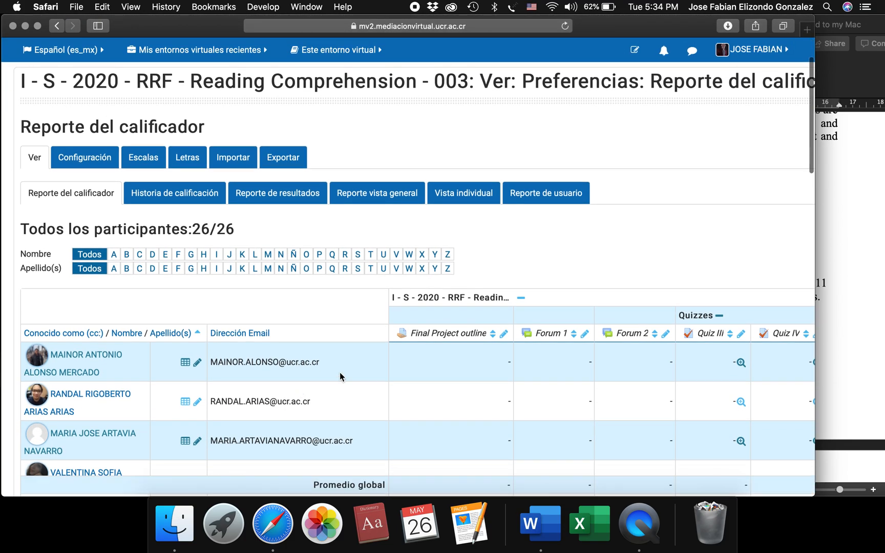
scroll(617, 381, right, 1)
scroll(616, 381, right, 10)
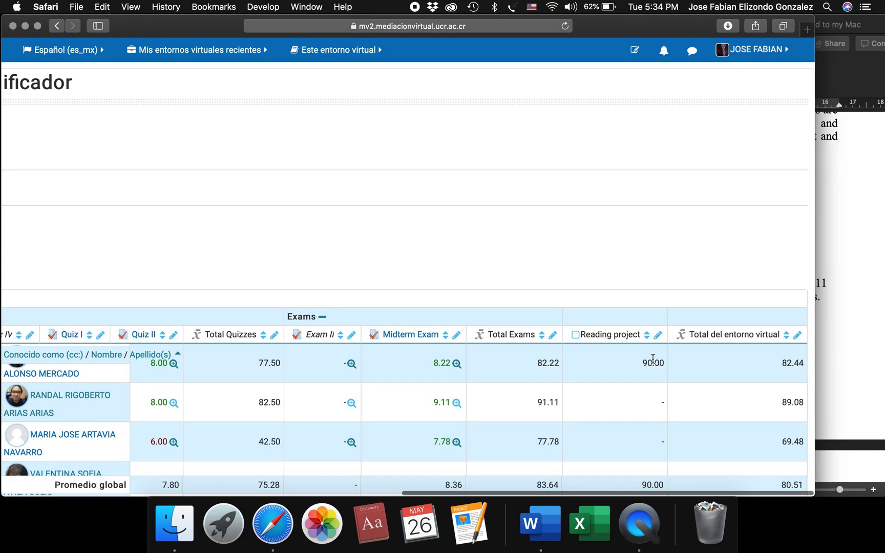
scroll(448, 256, left, 10)
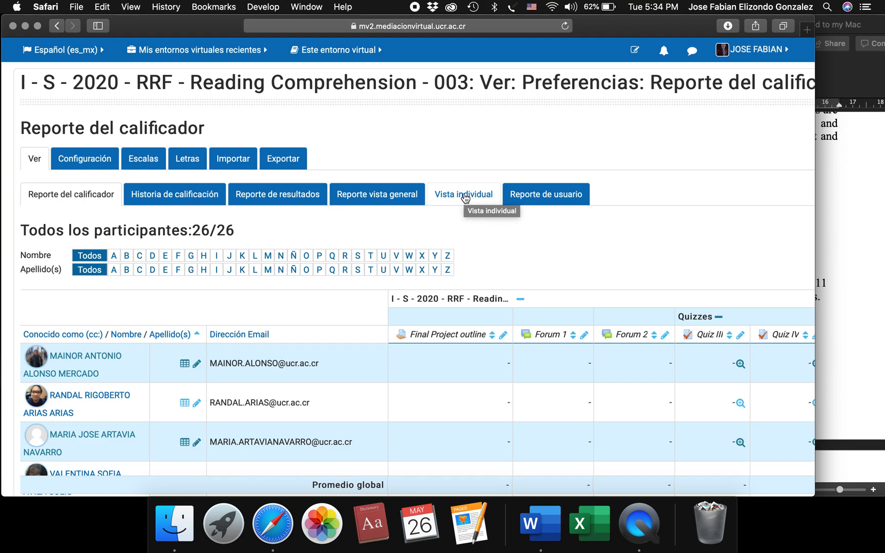
Reopen the single view for the Reading project, clear the first listed student's grade and save the change.
click(465, 197)
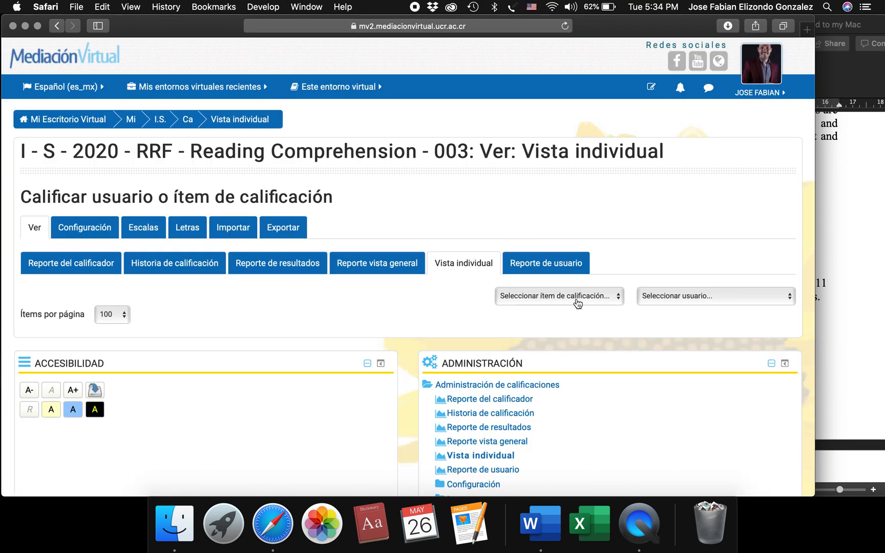
click(578, 302)
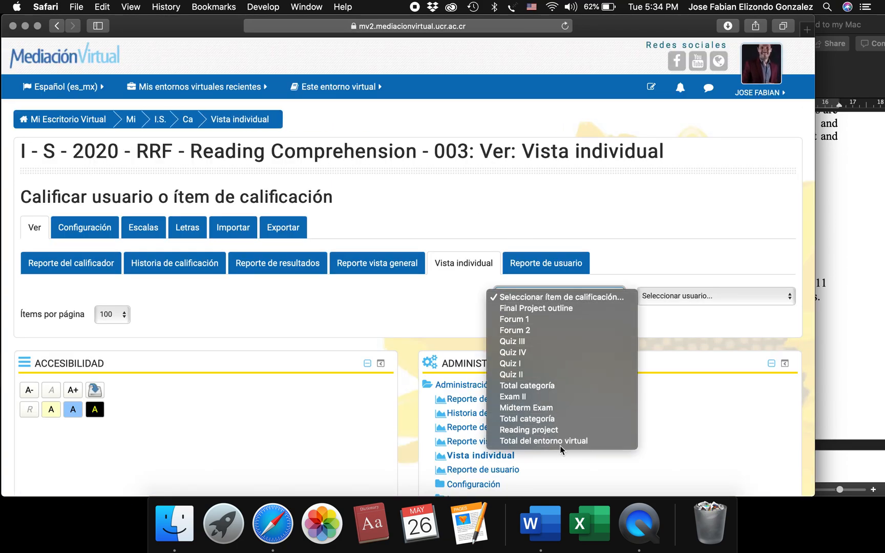
click(556, 430)
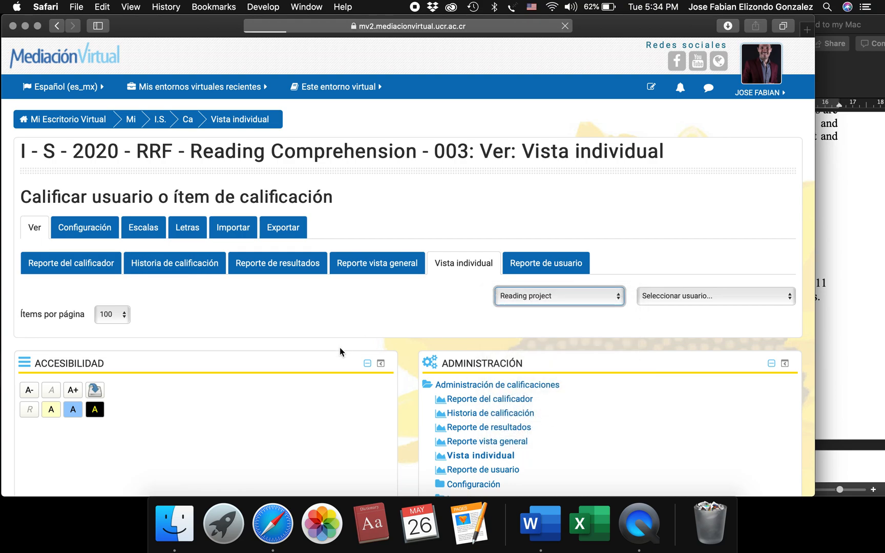
scroll(339, 347, down, 3)
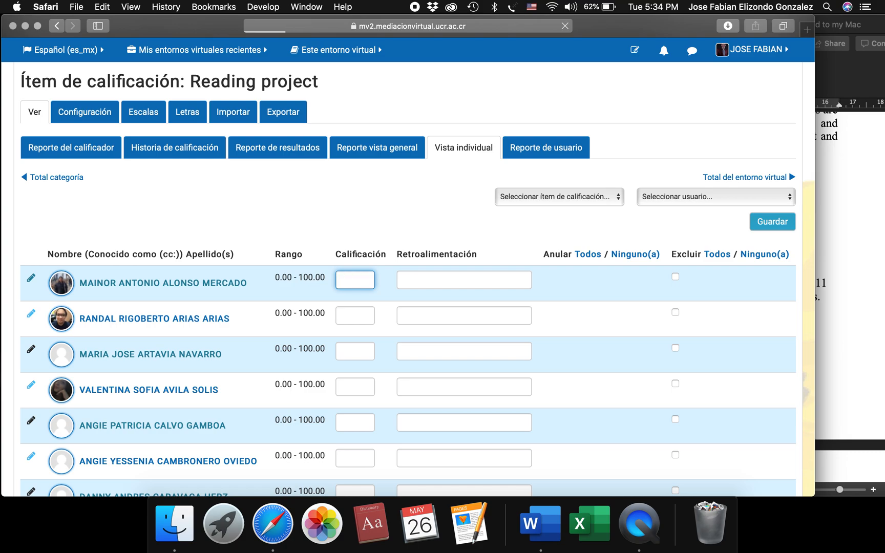
key(Return)
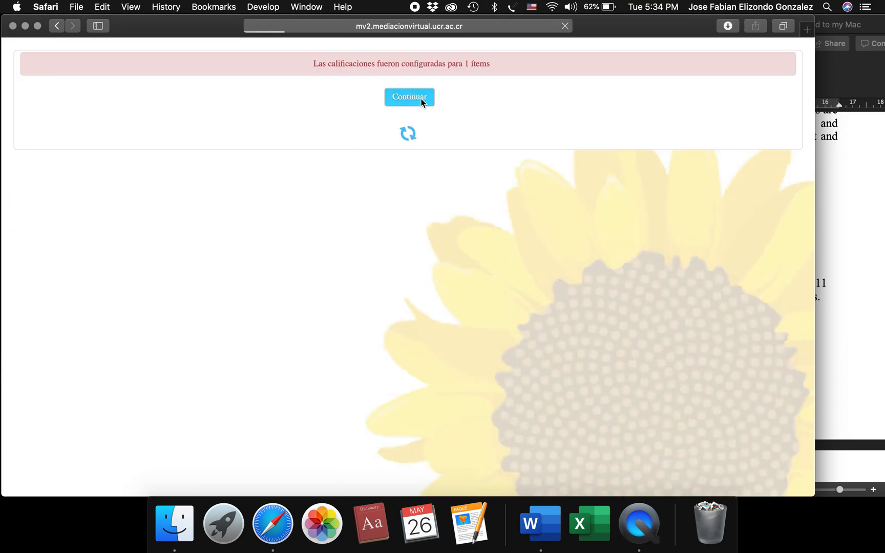
scroll(412, 341, down, 1)
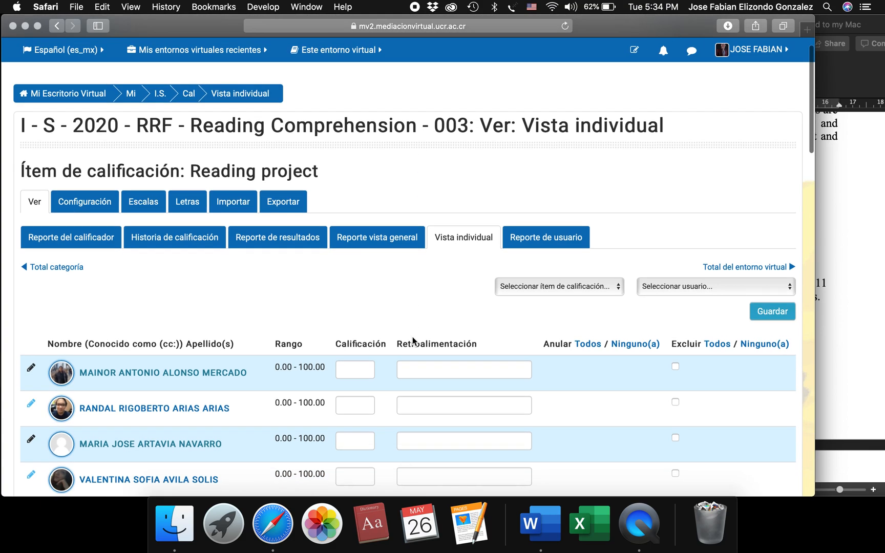
Return to the Reading Comprehension course's main page and open its grades.
scroll(412, 341, up, 1)
scroll(220, 301, up, 2)
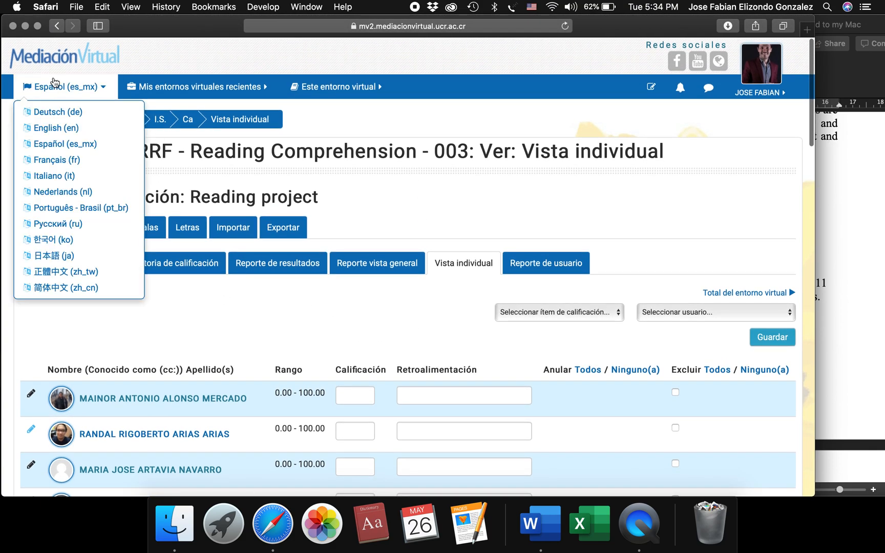
mouse_move(237, 97)
click(279, 130)
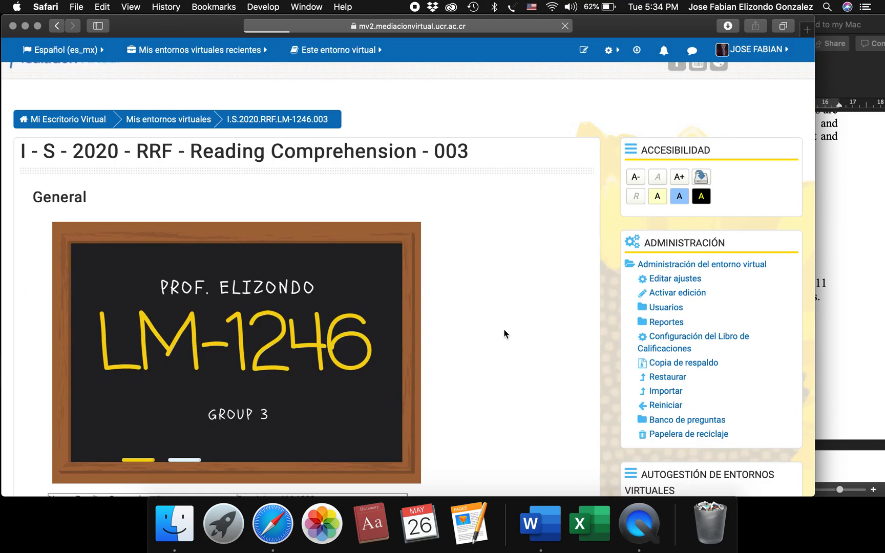
mouse_move(359, 88)
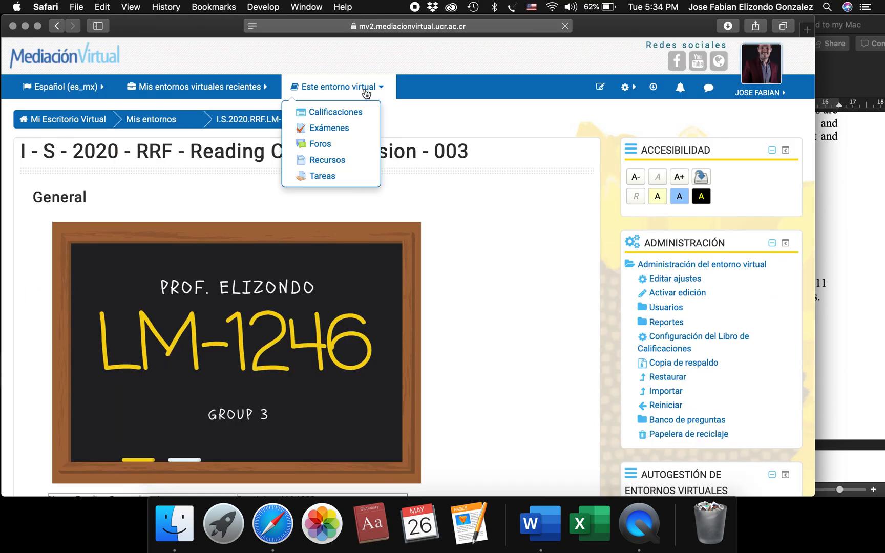
click(352, 114)
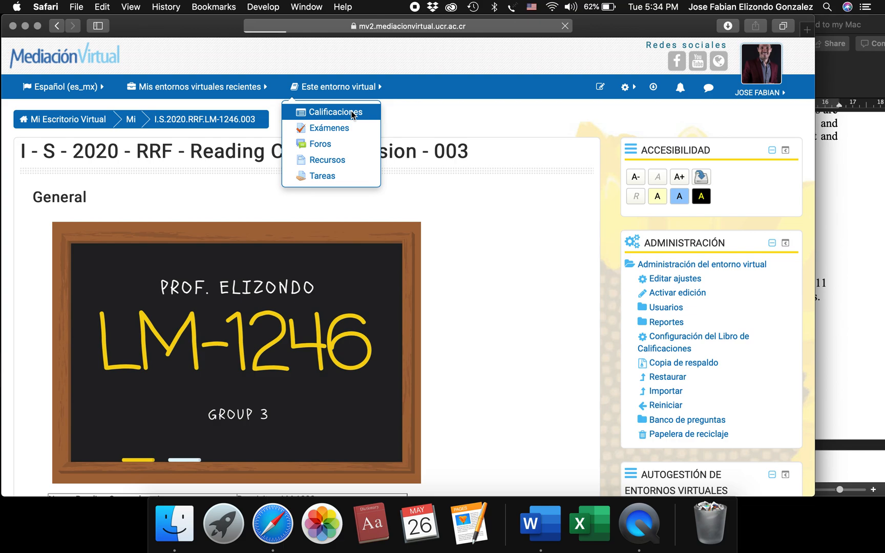
Show the grader report and check the quiz and exam totals and the Reading project column for all participants.
scroll(517, 373, down, 1)
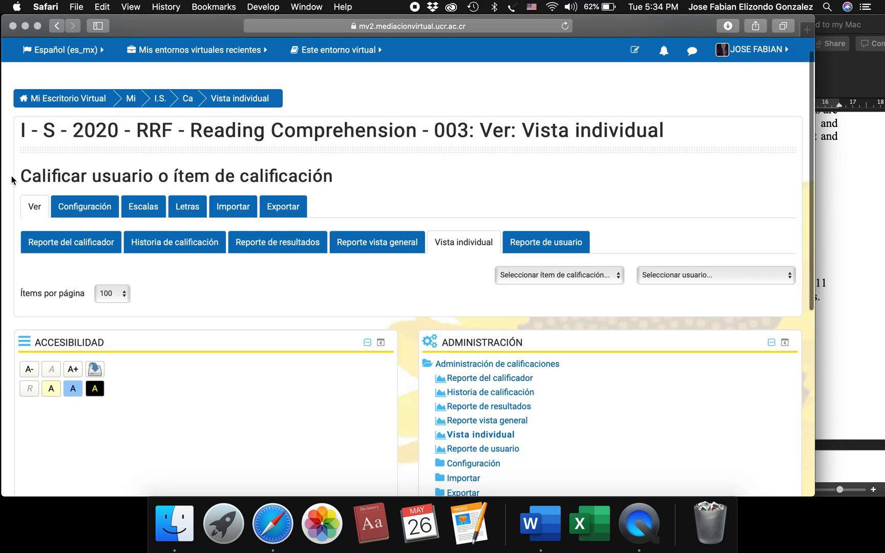
click(46, 237)
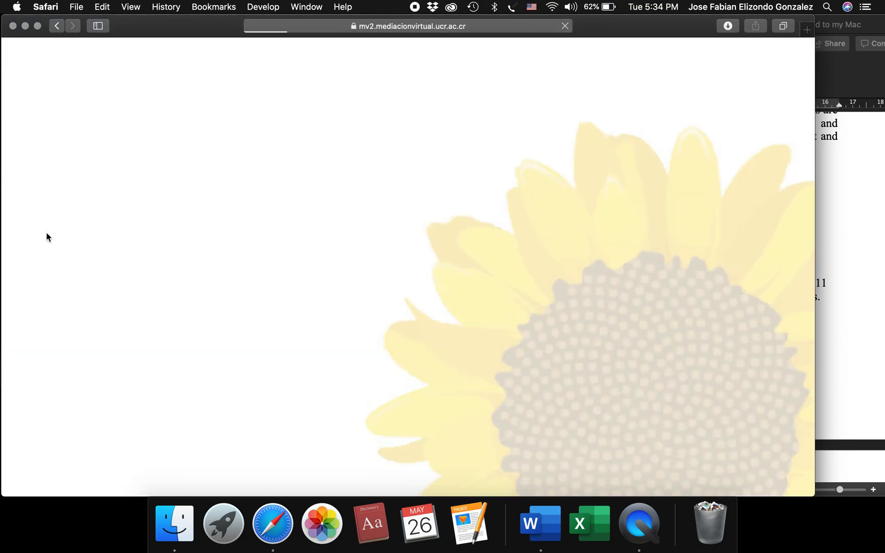
scroll(424, 404, down, 3)
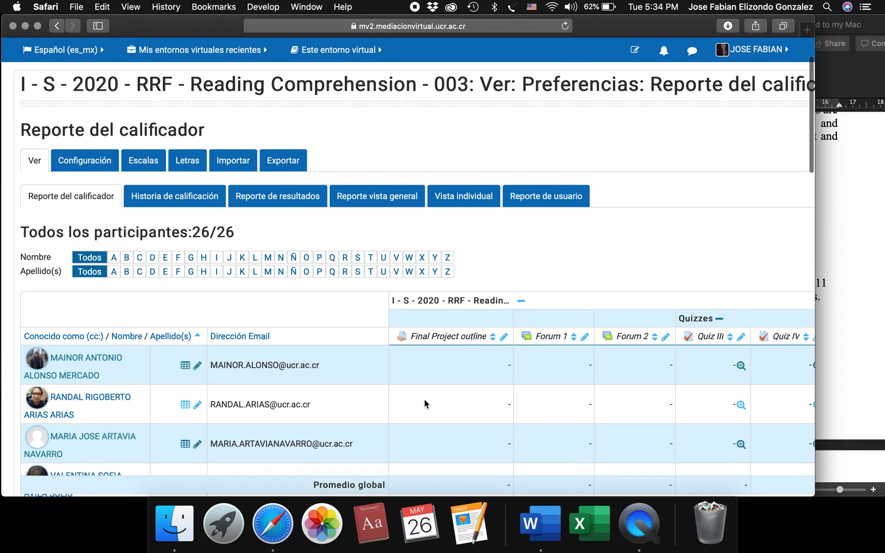
scroll(621, 377, right, 15)
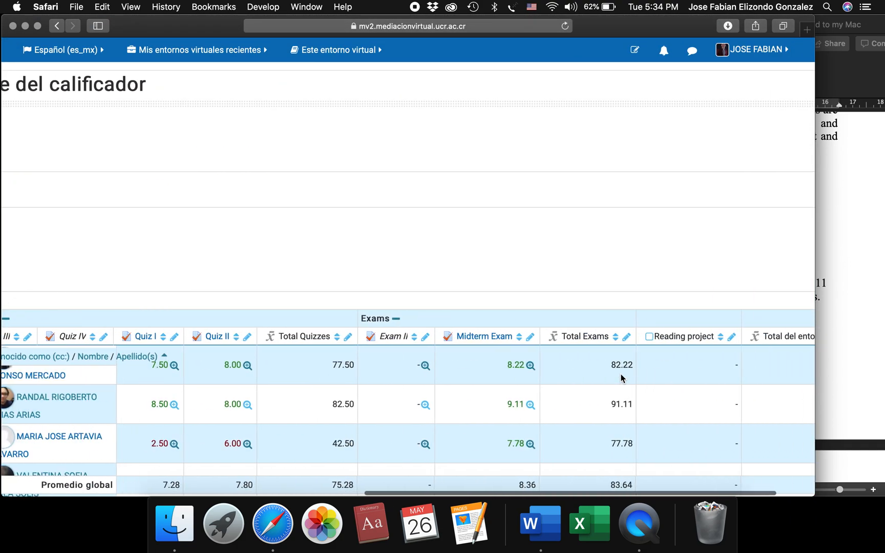